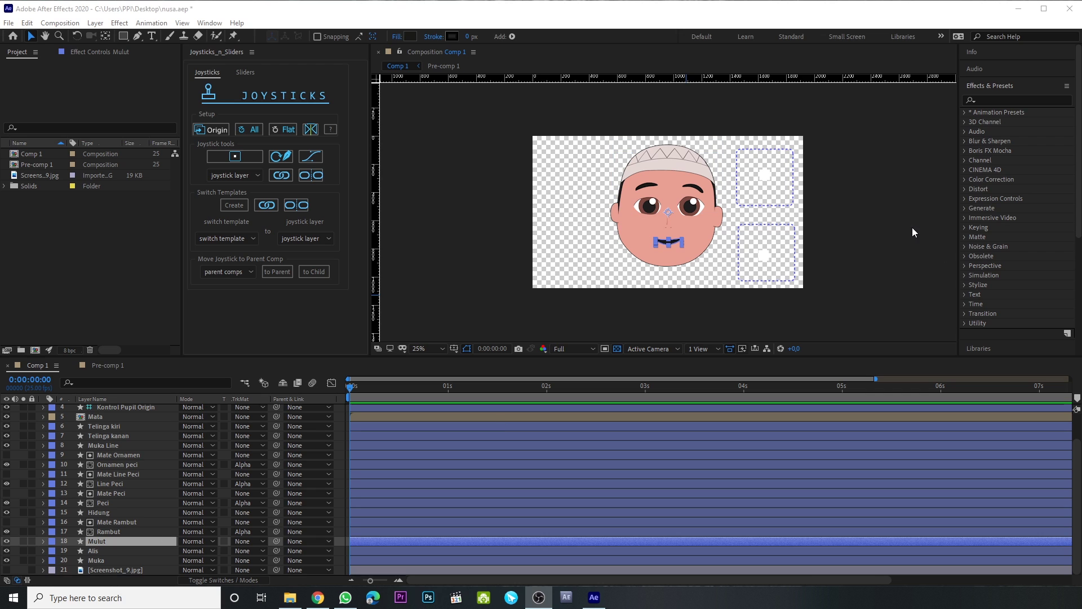
Examine the shape contents of the Mulut layer, including its path, stroke and fill.
left_click(913, 234)
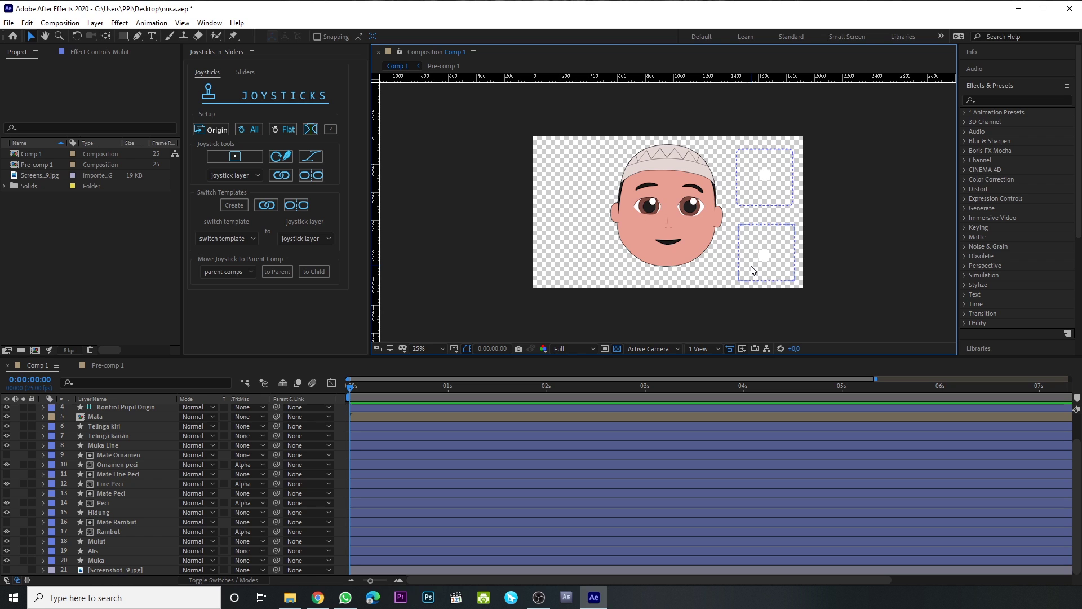
left_click(119, 541)
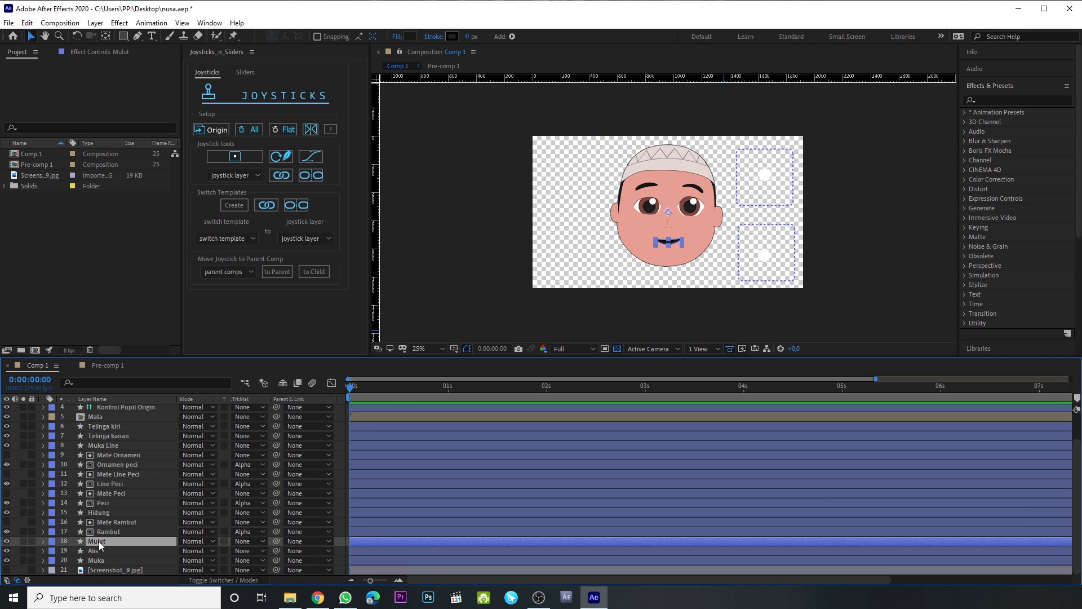
left_click(812, 296)
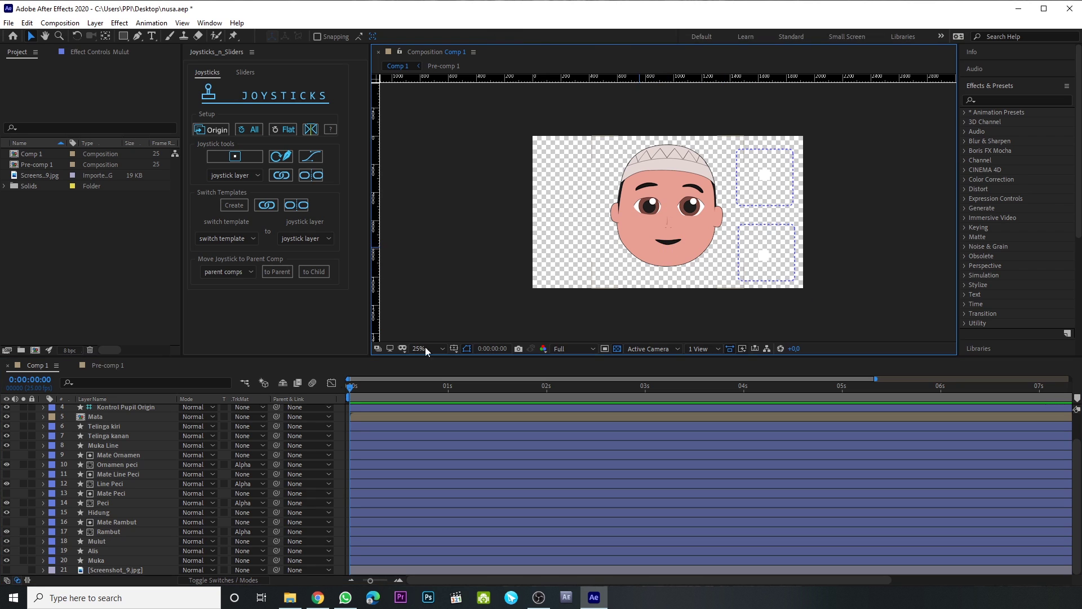
left_click(121, 542)
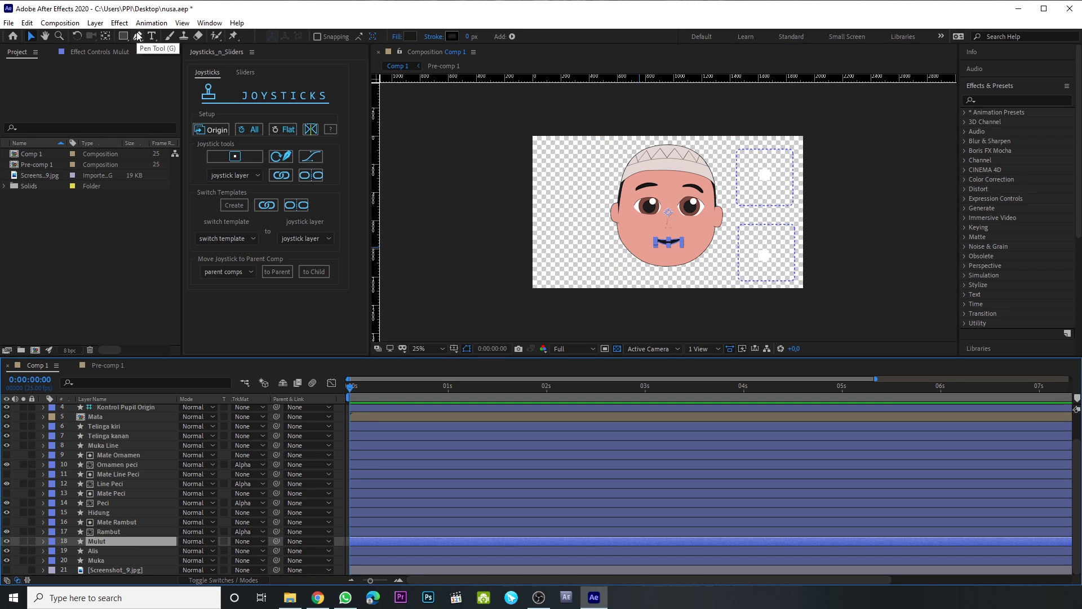
left_click(43, 542)
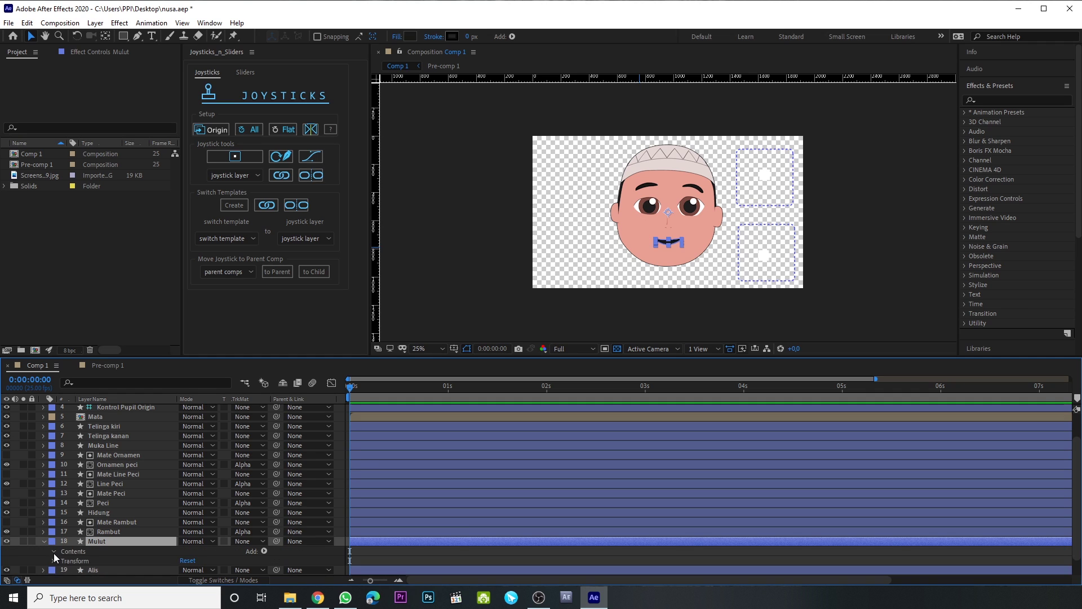
left_click(54, 552)
left_click(62, 562)
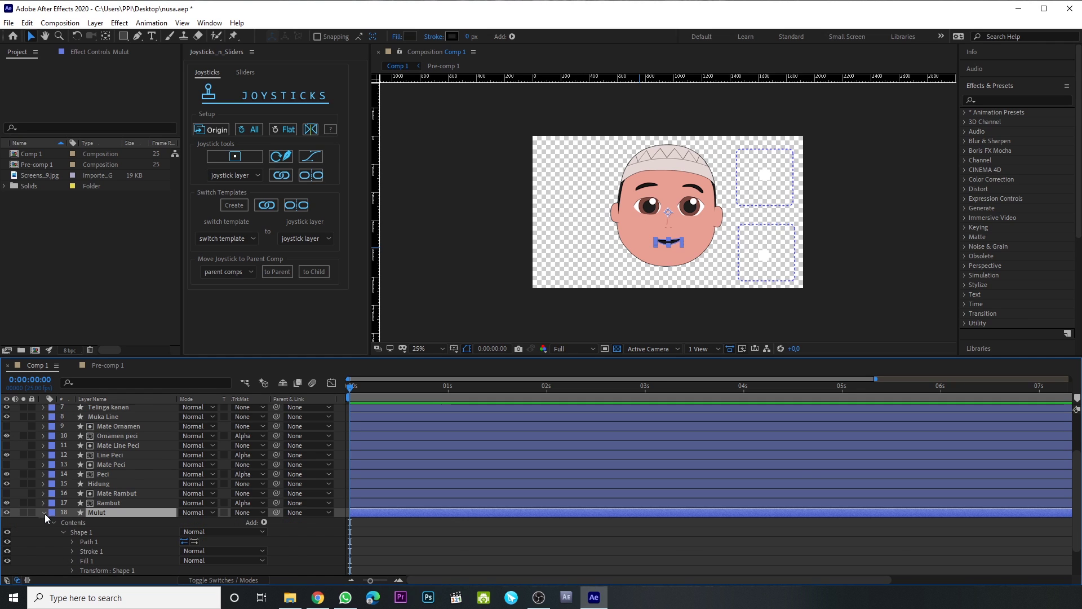
left_click(44, 513)
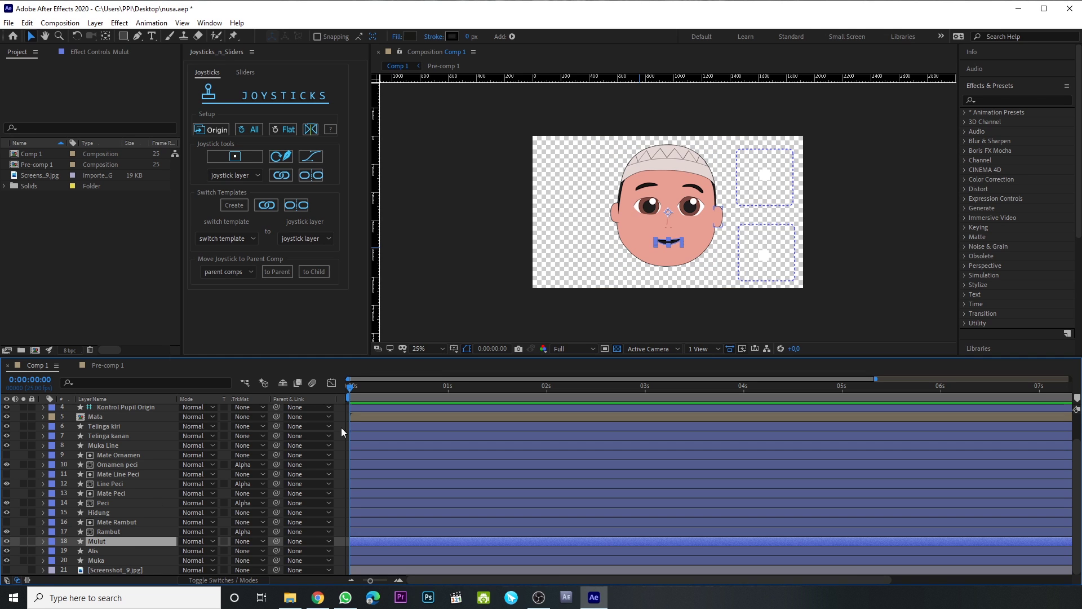
Draw a closed four-point outline for the upper teeth with the Pen tool, overlapping the upper part of the mouth.
left_click(369, 429)
scroll(679, 259, "up", 4)
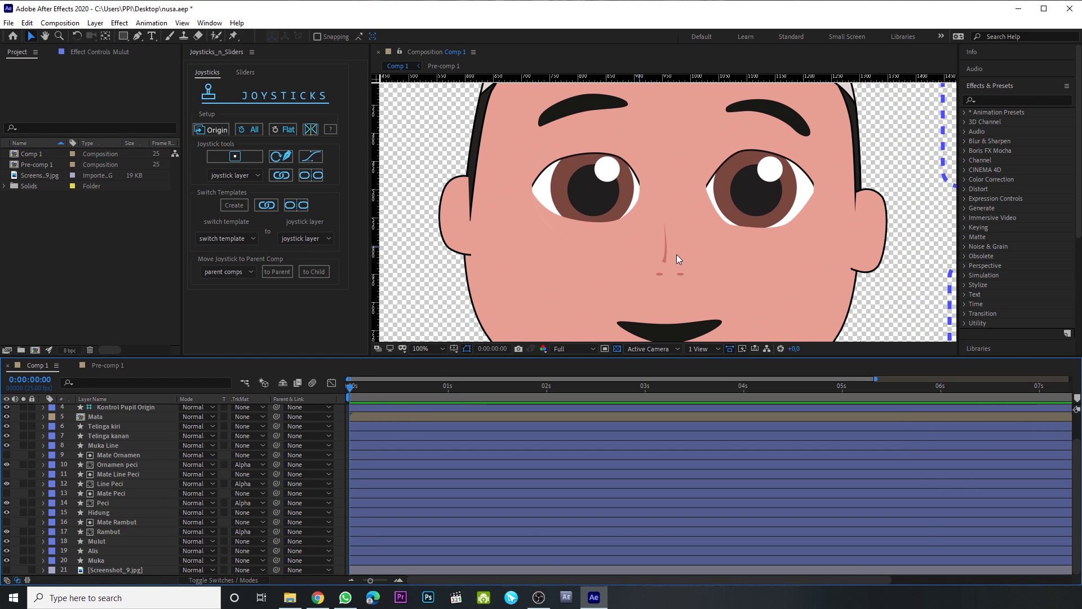
left_click_drag(709, 271, 725, 156)
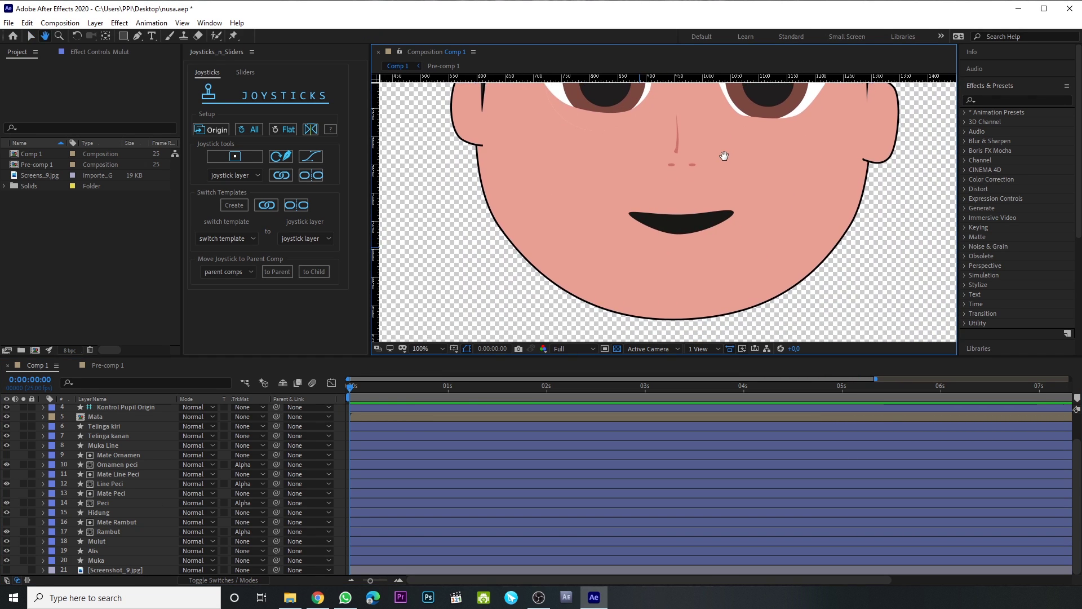
left_click(138, 36)
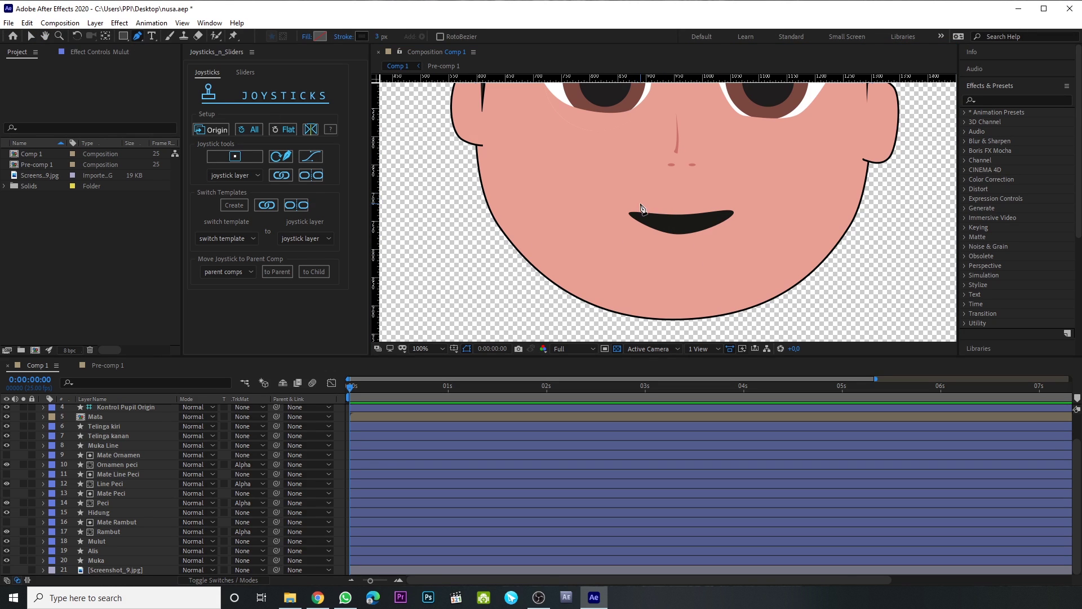
left_click(639, 200)
left_click_drag(647, 218, 656, 220)
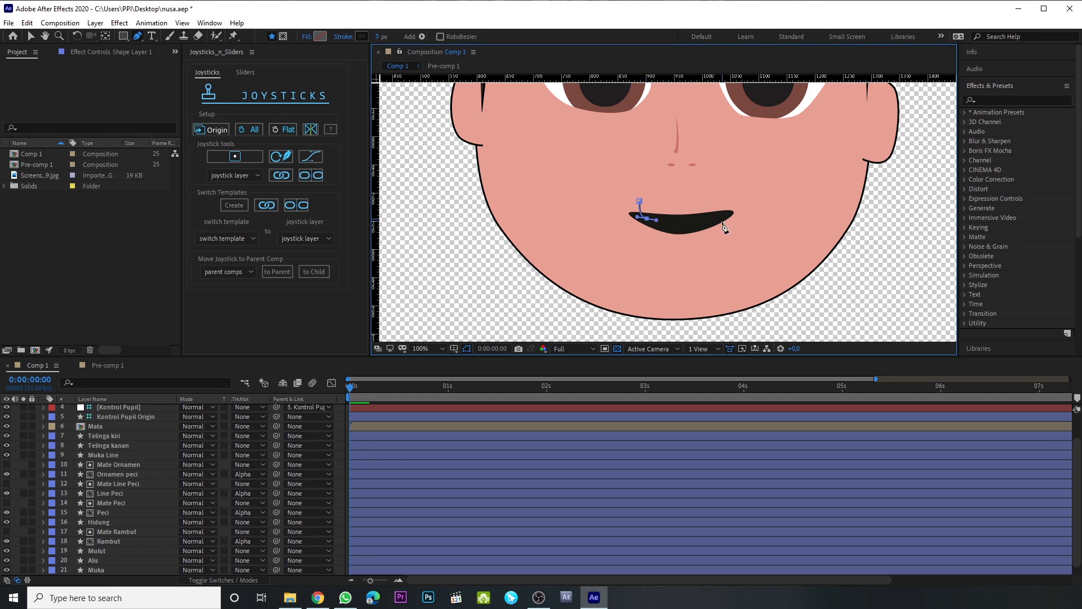
left_click_drag(719, 218, 727, 200)
left_click(640, 201)
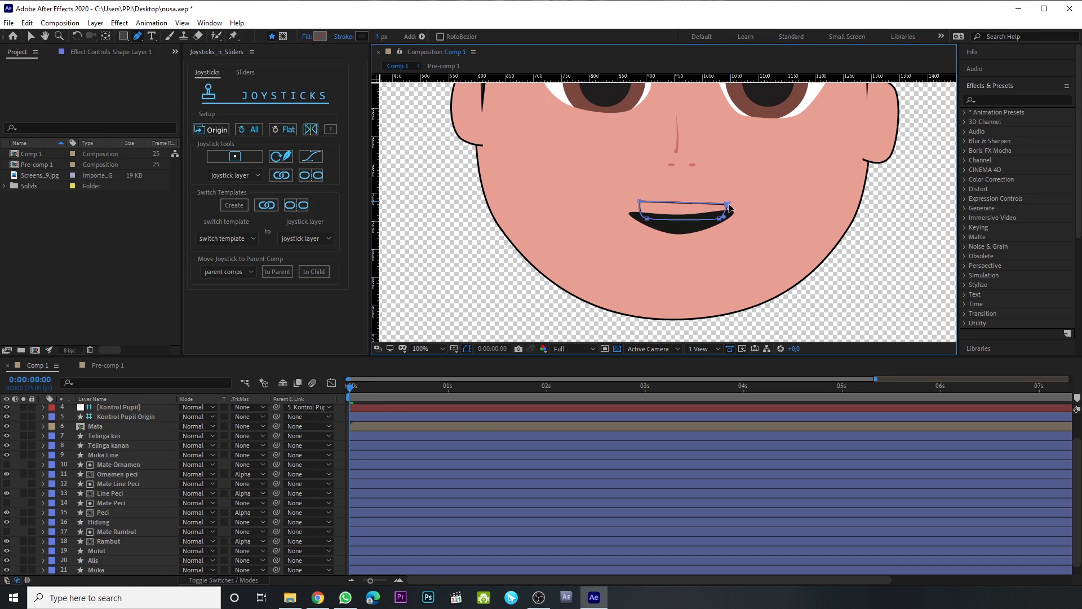
Adjust the two top corner points of the upper-teeth outline so its upper edge is nearly level above the mouth.
left_click_drag(640, 202, 641, 210)
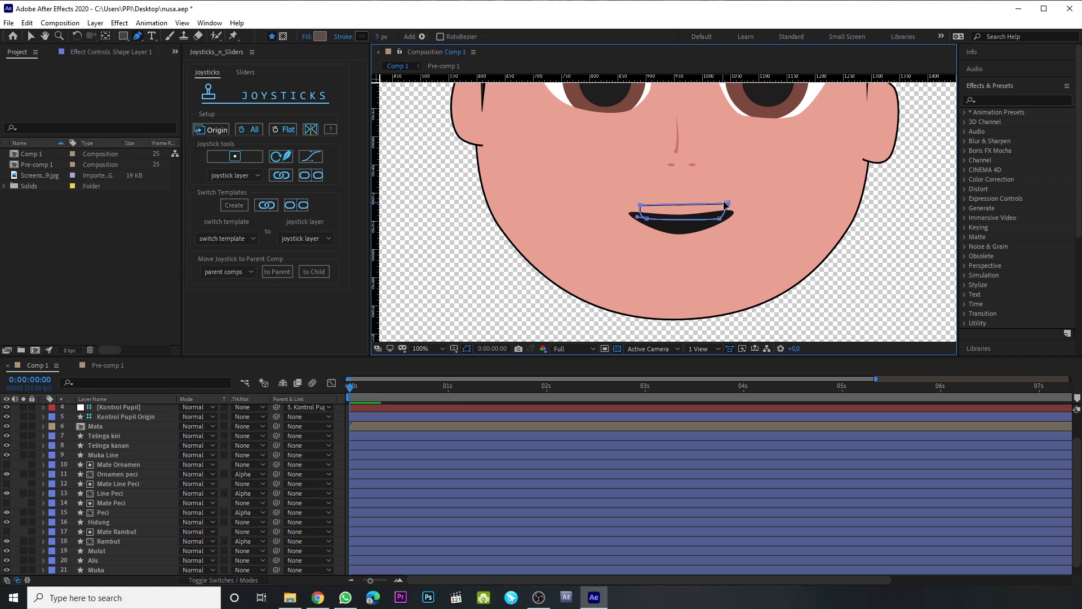
left_click_drag(725, 203, 722, 205)
left_click_drag(639, 205, 637, 204)
left_click_drag(724, 205, 730, 206)
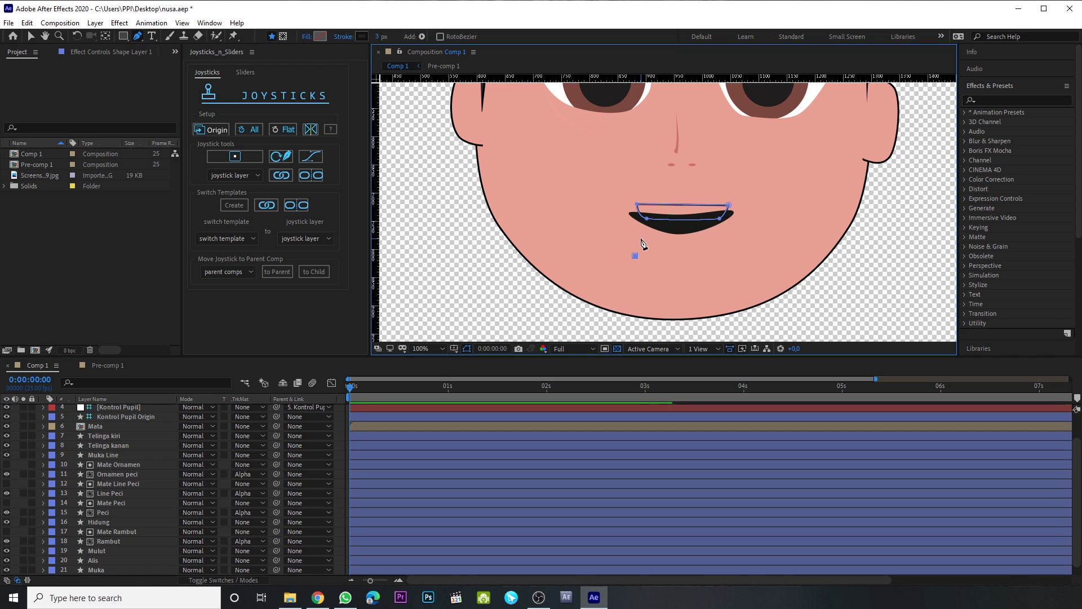
Draw a closed lower-teeth outline in the same shape layer, overlapping the mouth's lower edge, and refine its corners and curves.
left_click(643, 235)
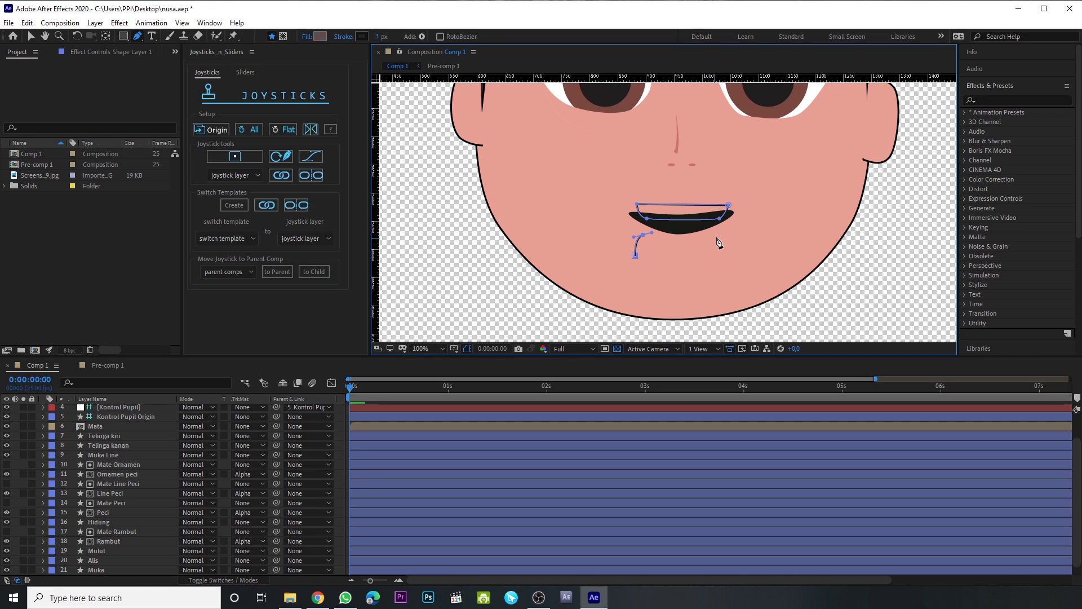
left_click(717, 230)
left_click(723, 245)
left_click(636, 257)
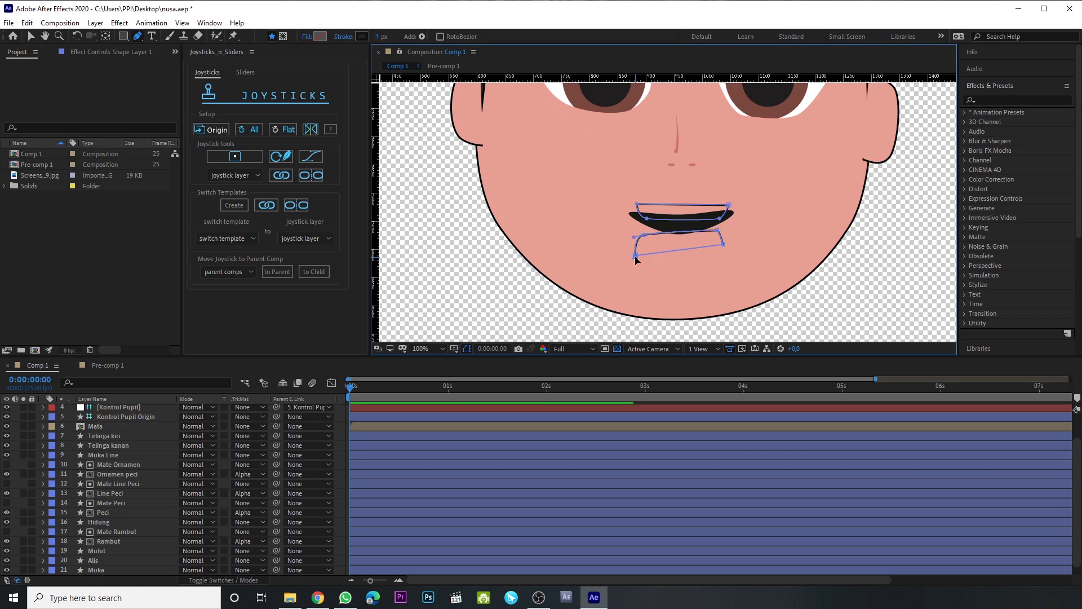
left_click_drag(635, 255, 636, 245)
left_click_drag(718, 230, 780, 247)
key("period")
scroll(169, 428, "up", 2)
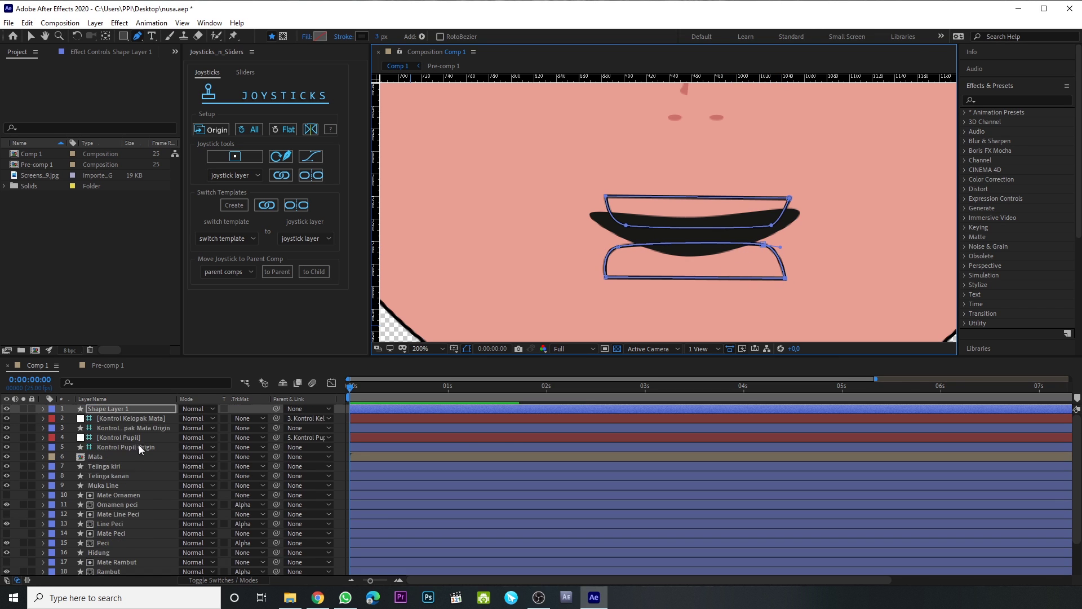
Rename the new teeth shape layer as Gigi and place it directly above the Mulut layer.
left_click(113, 410)
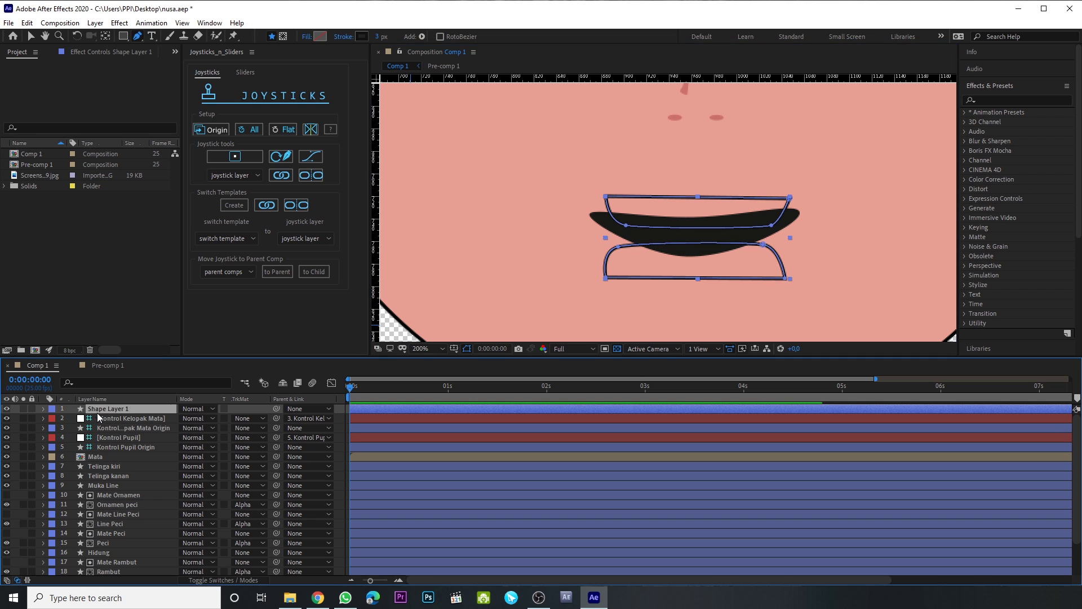
right_click(129, 416)
left_click(241, 390)
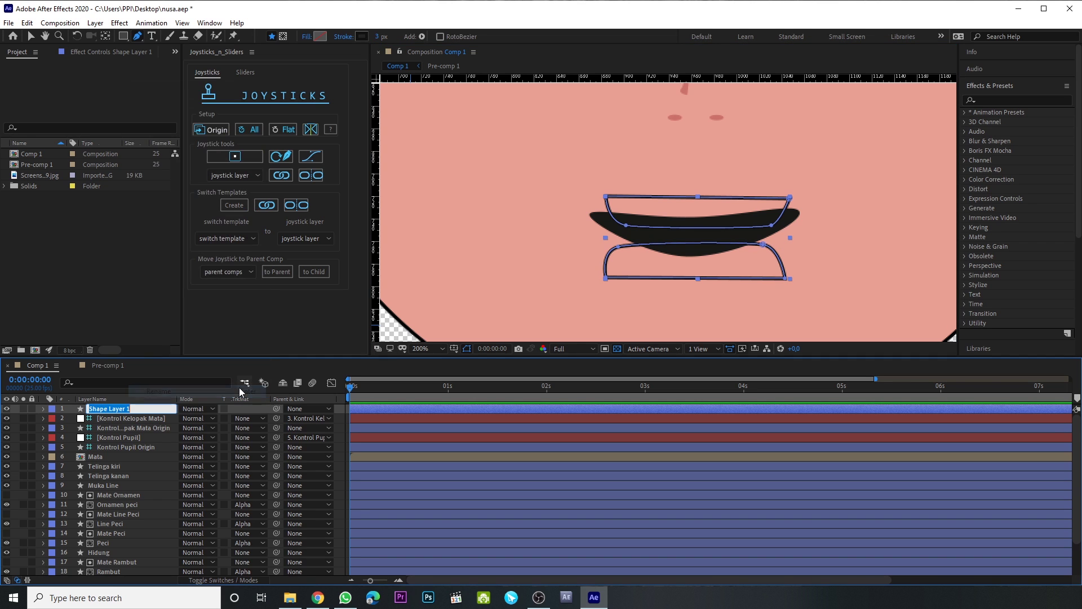
type("Gi")
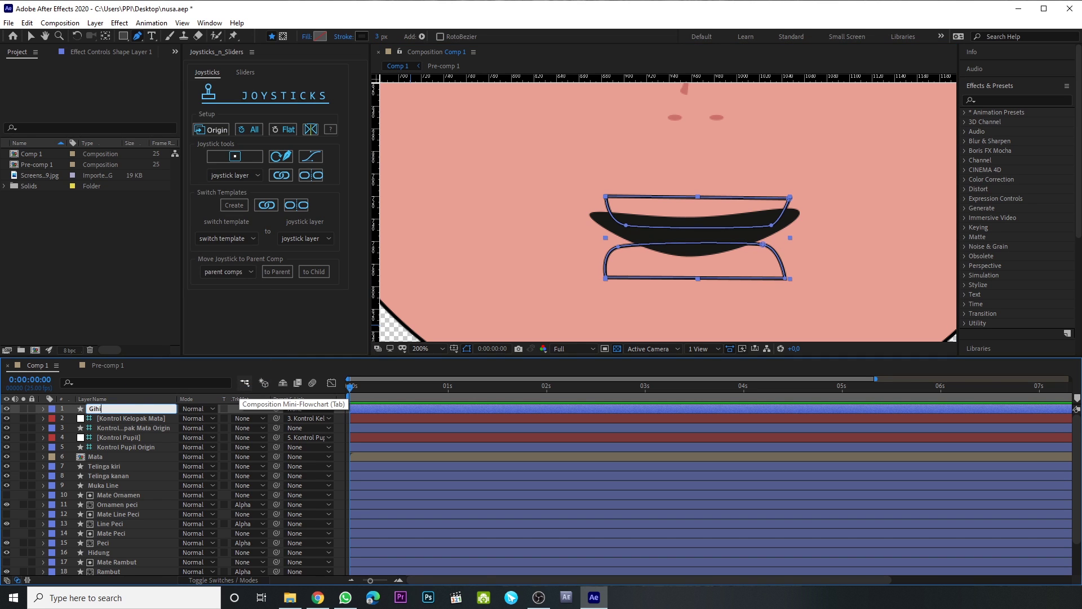
type("gi")
key("Return")
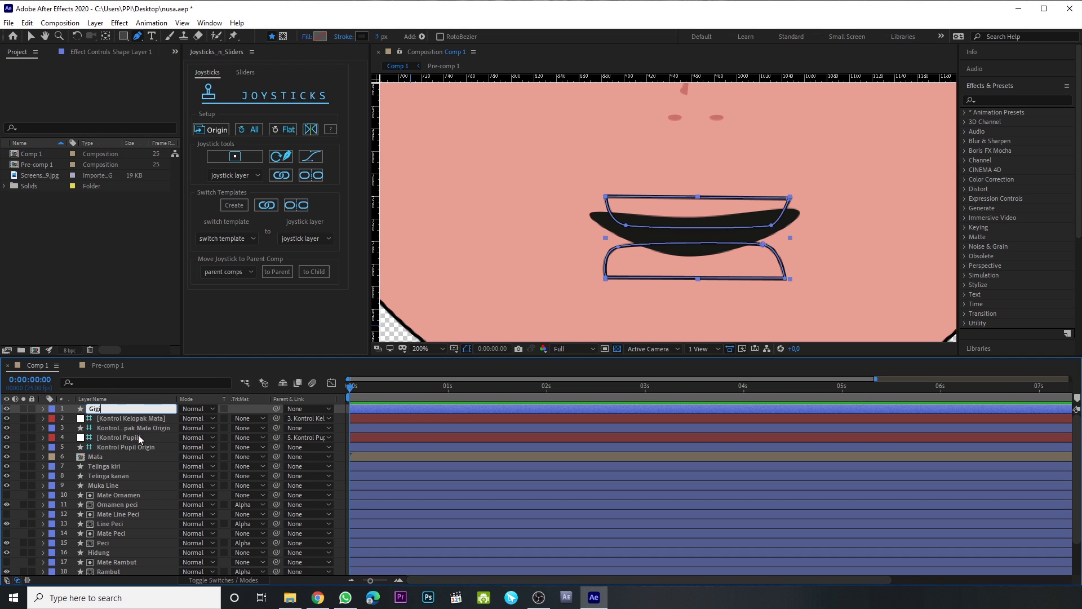
left_click_drag(126, 419, 125, 568)
left_click_drag(122, 530, 129, 557)
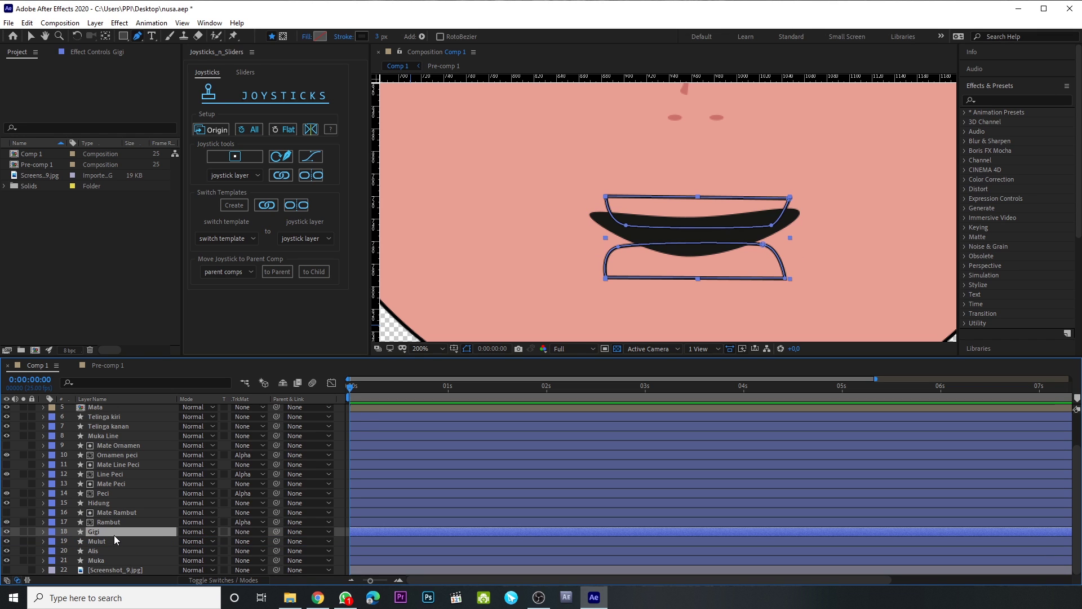
Give the Gigi teeth shapes a solid white fill and set their stroke width to 0 px.
left_click(312, 39)
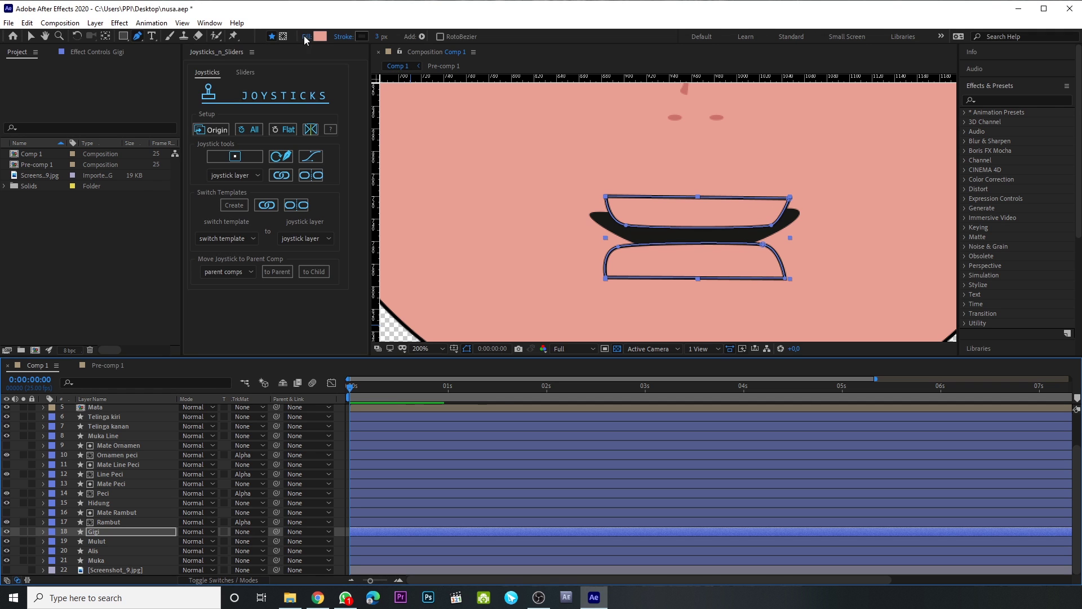
left_click(307, 36)
left_click(117, 97)
left_click(320, 37)
left_click(16, 29)
left_click(262, 29)
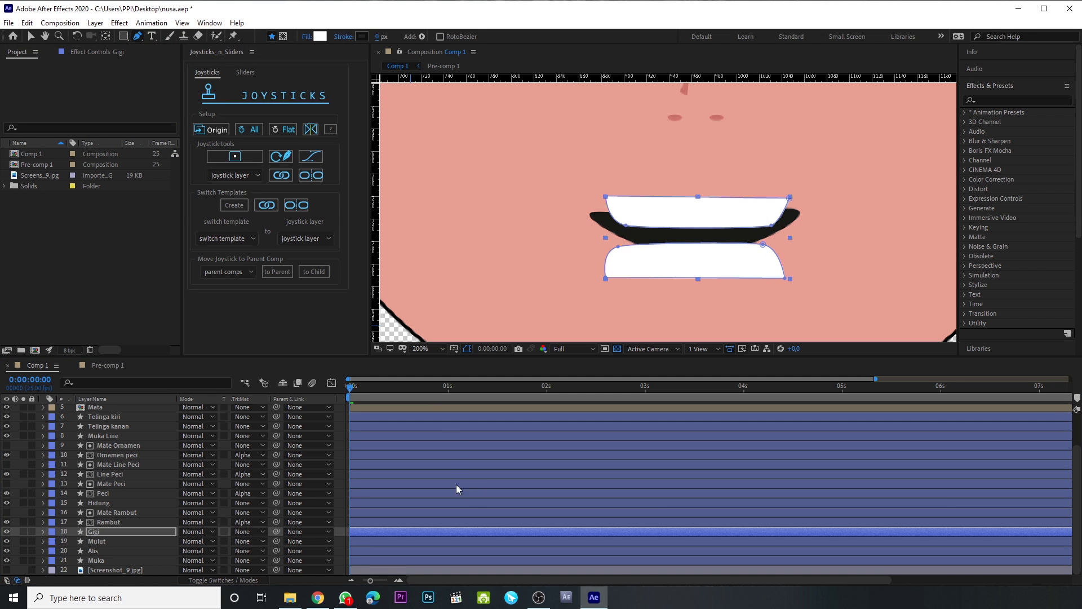
left_click(437, 484)
Duplicate the Mulut layer and rename the copy as Mate Gigi.
left_click(119, 522)
left_click(121, 533)
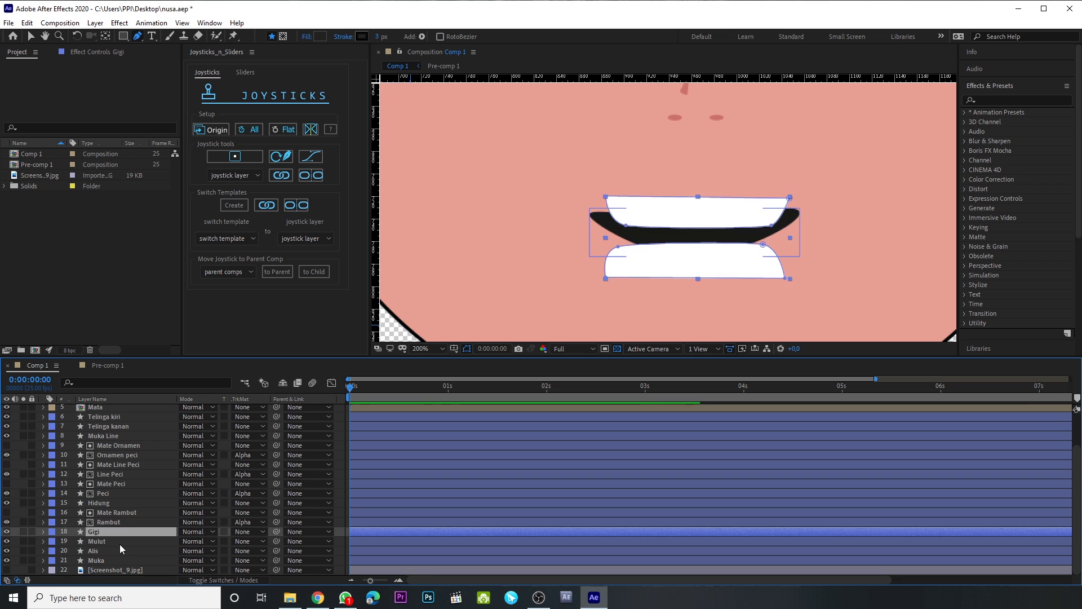
left_click(122, 541)
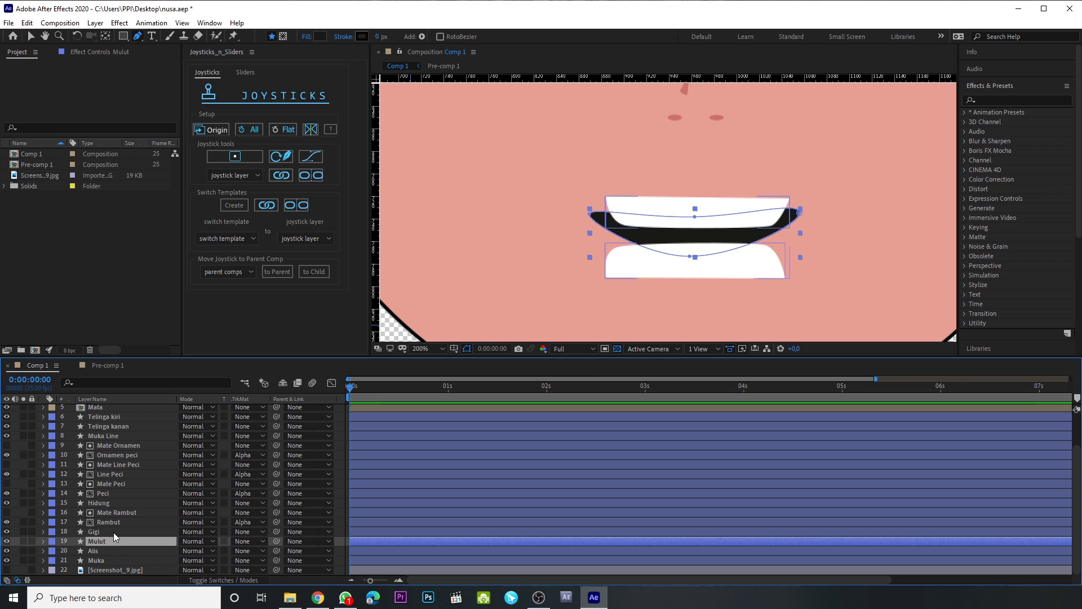
left_click(115, 532)
left_click(115, 549)
left_click(116, 542)
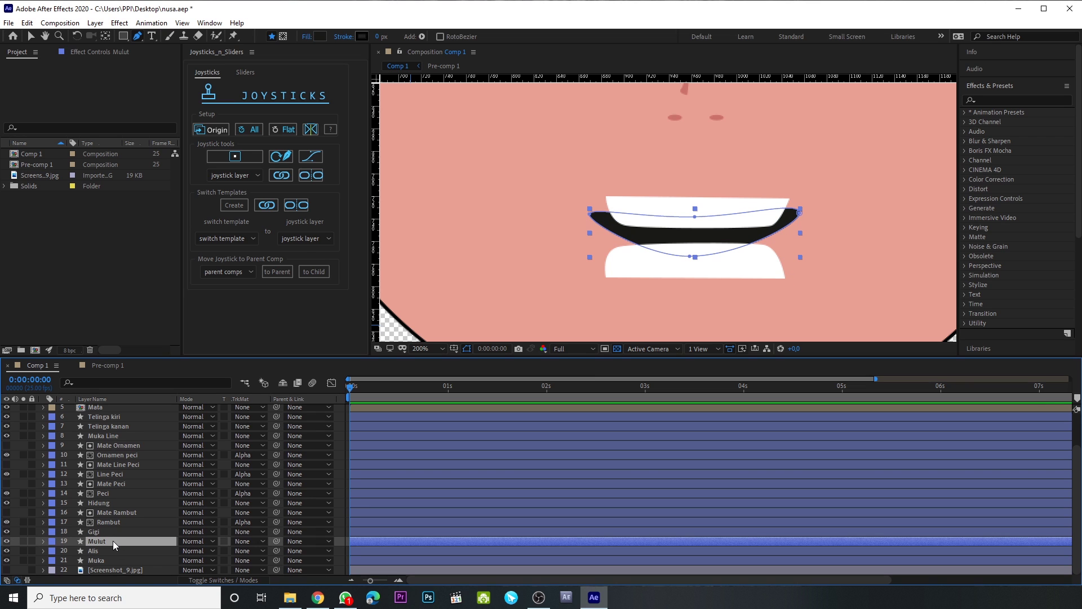
key("ctrl+d")
right_click(111, 542)
left_click(140, 523)
type("Mate Gigi")
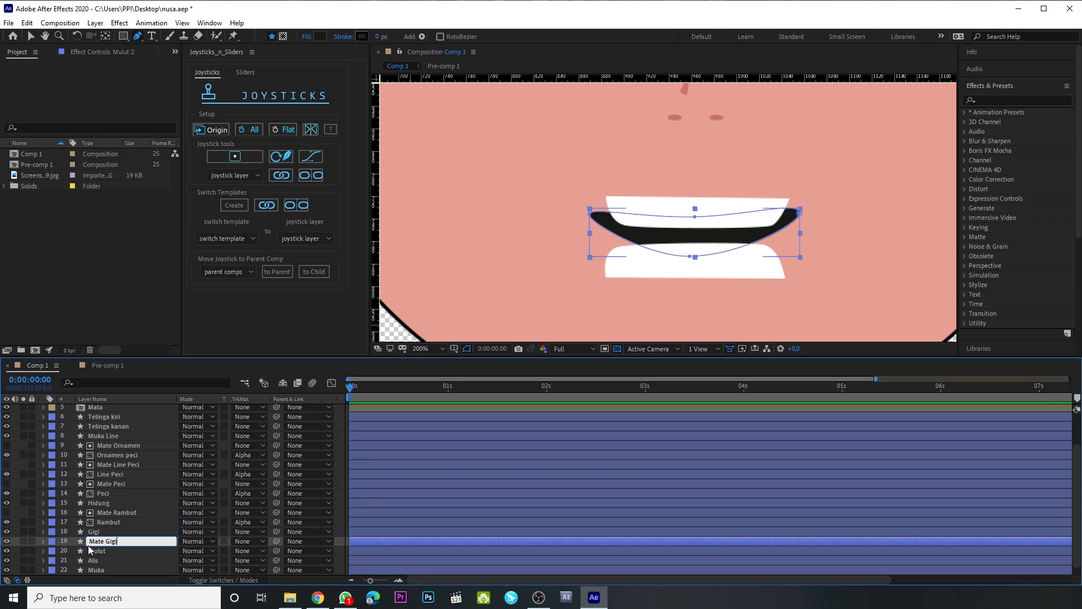
key("Return")
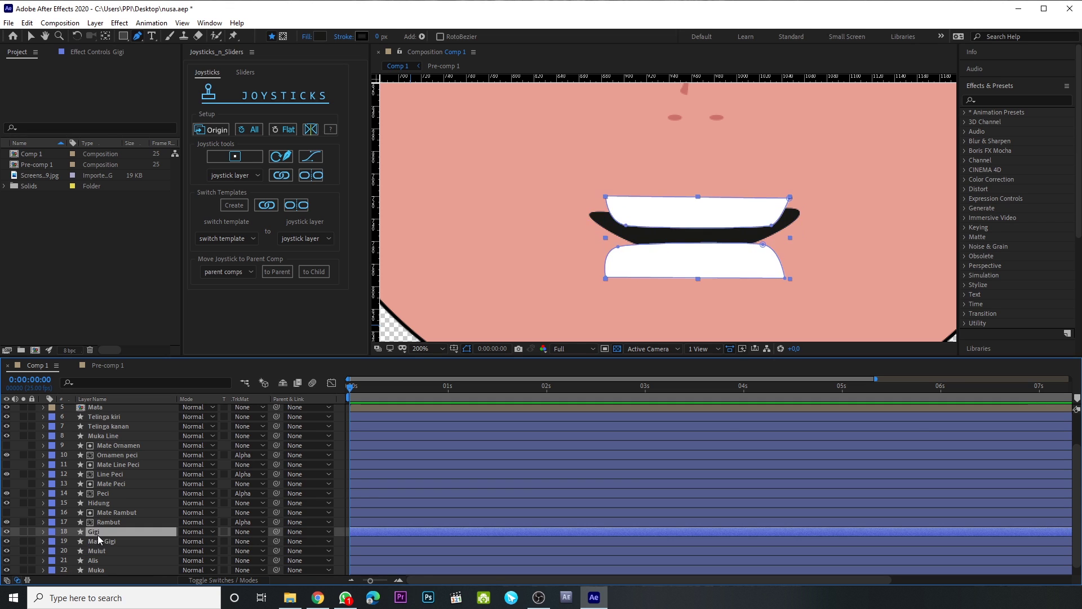
Move Mate Gigi directly above Gigi and set Gigi's track matte to Alpha Matte "Mate Gigi".
left_click_drag(97, 545, 102, 529)
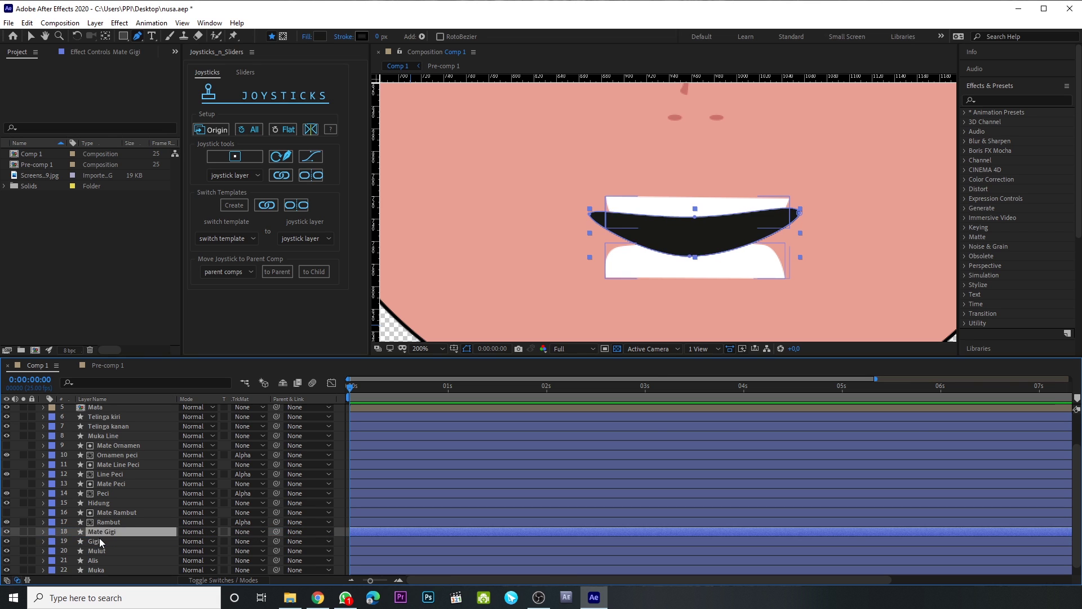
left_click(106, 541)
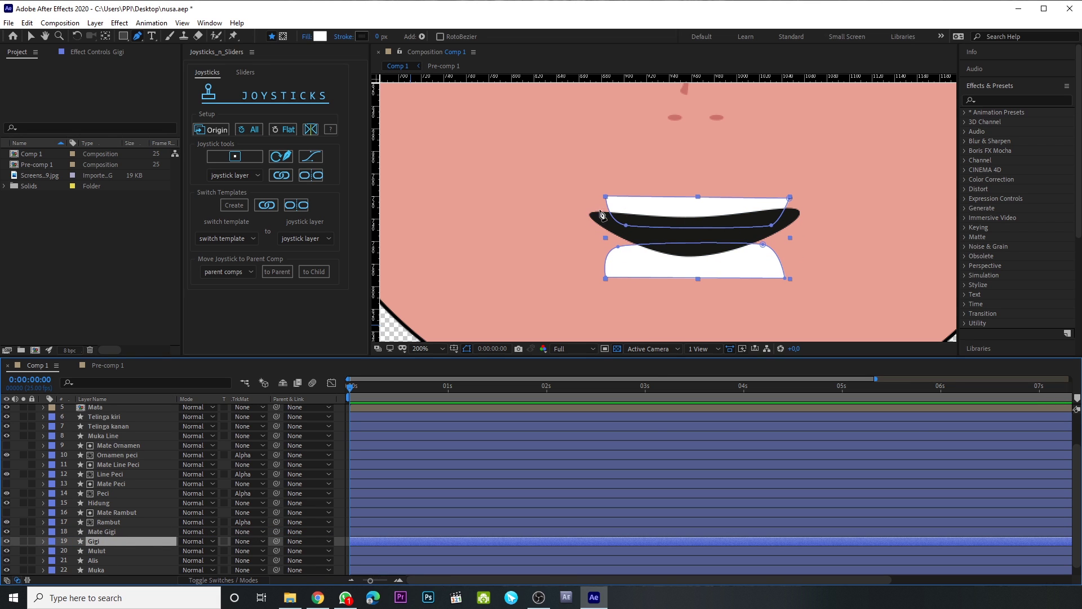
left_click(110, 532)
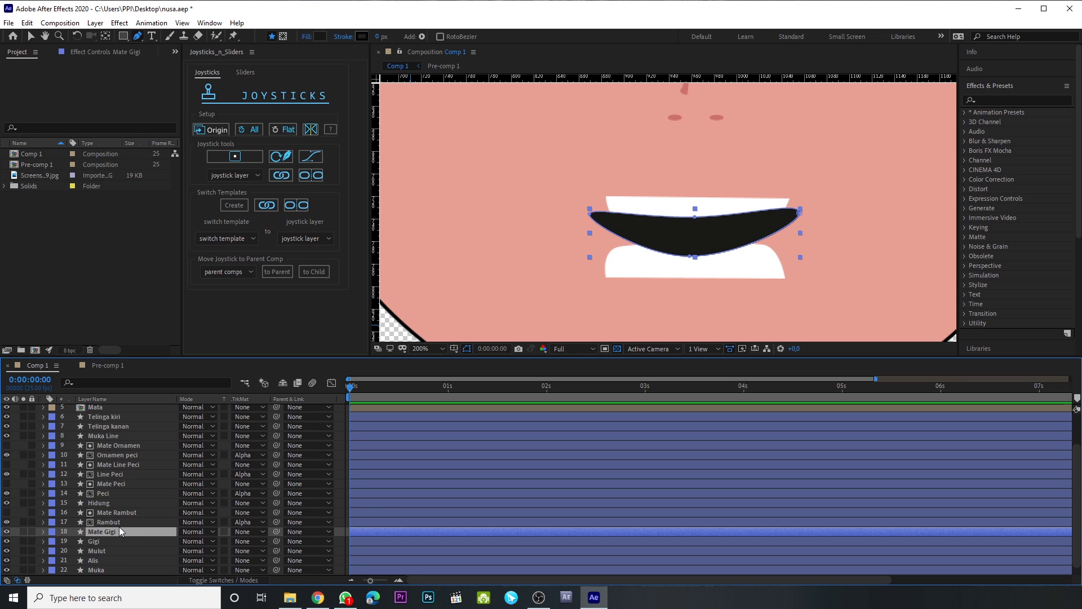
left_click(108, 542)
left_click(263, 542)
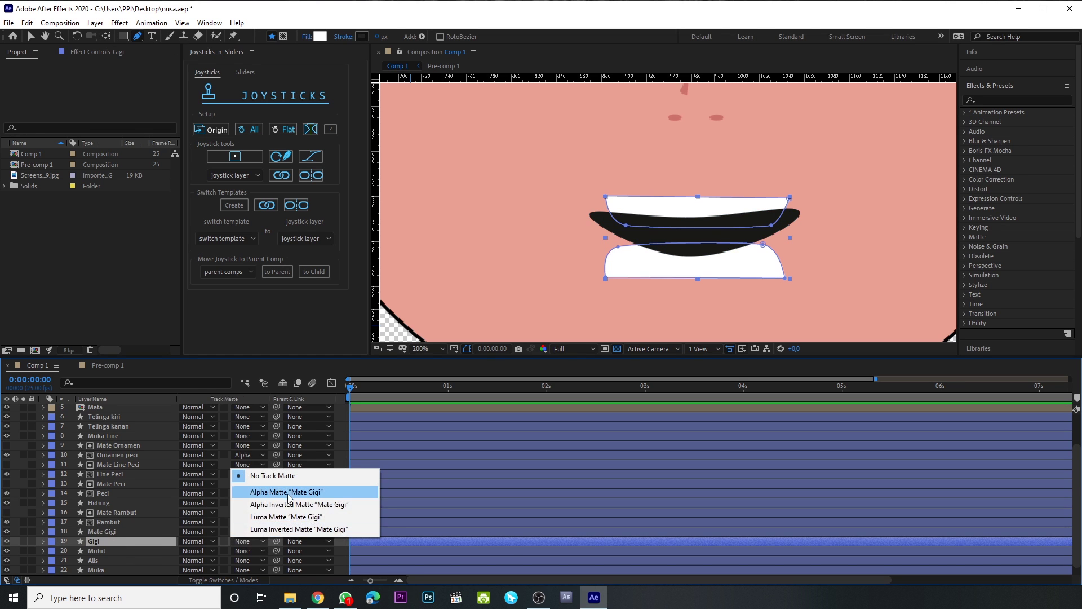
left_click(290, 493)
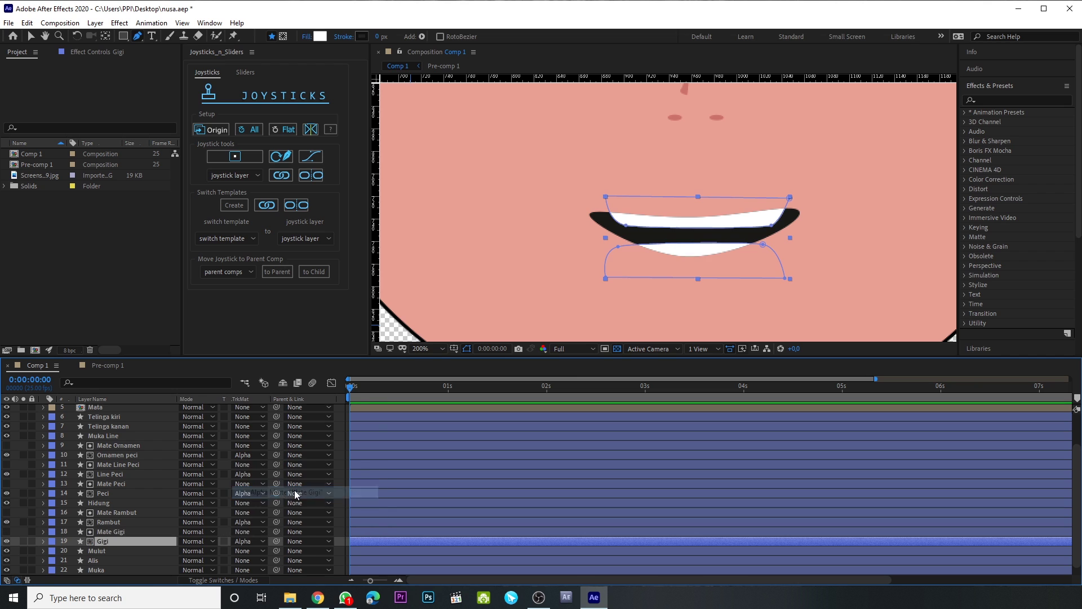
left_click(451, 436)
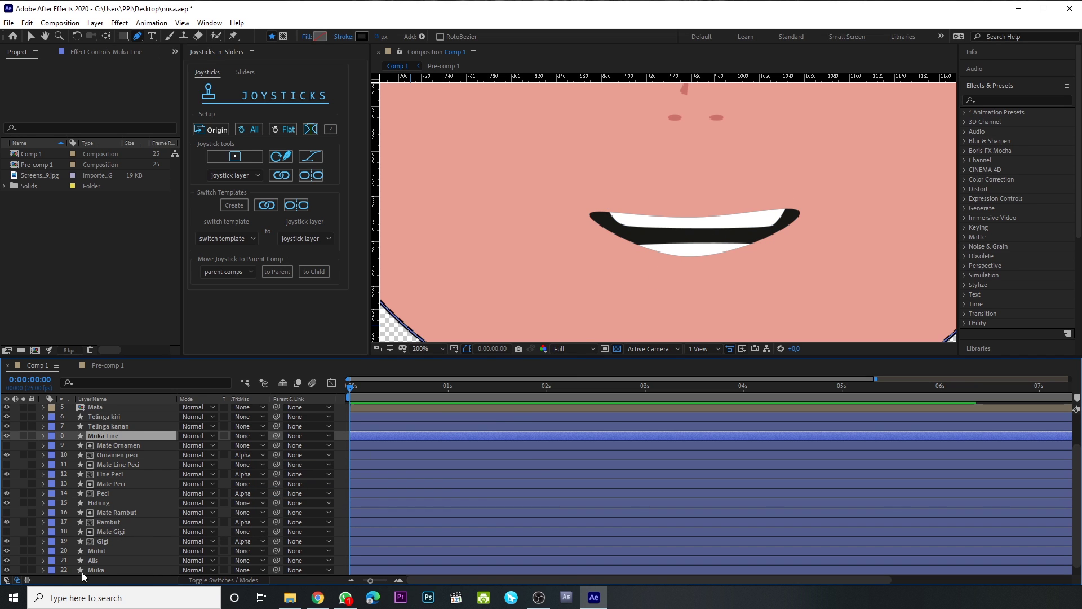
Keyframe the Path of the Mulut layer's Shape 1 at 0:00:00:00 and advance to 0:00:00:01.
scroll(125, 545, "down", 1)
left_click(119, 542)
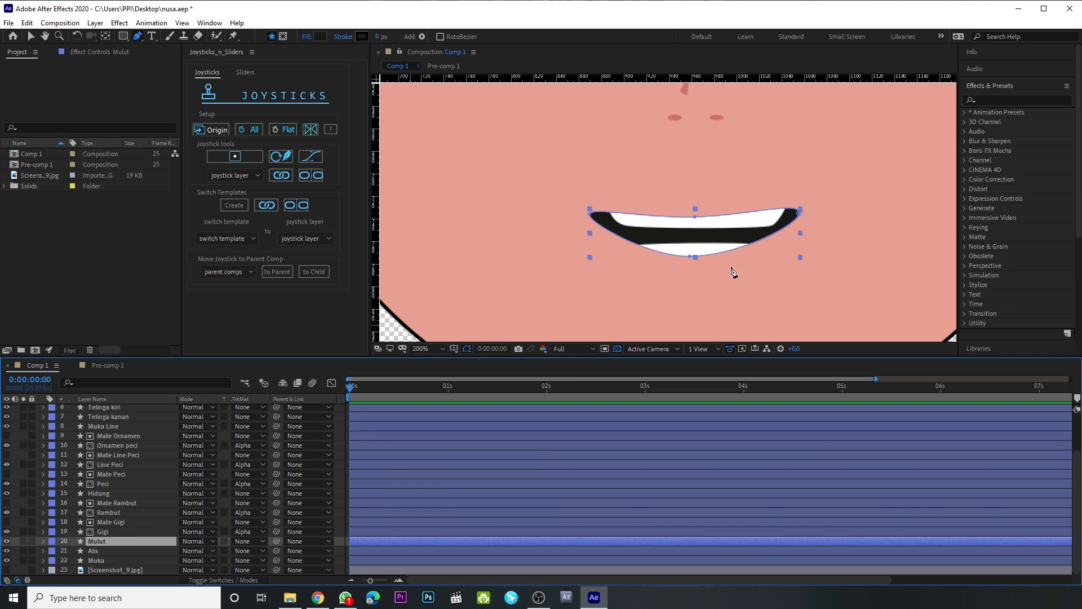
left_click(121, 551)
left_click(127, 542)
left_click_drag(396, 372, 397, 341)
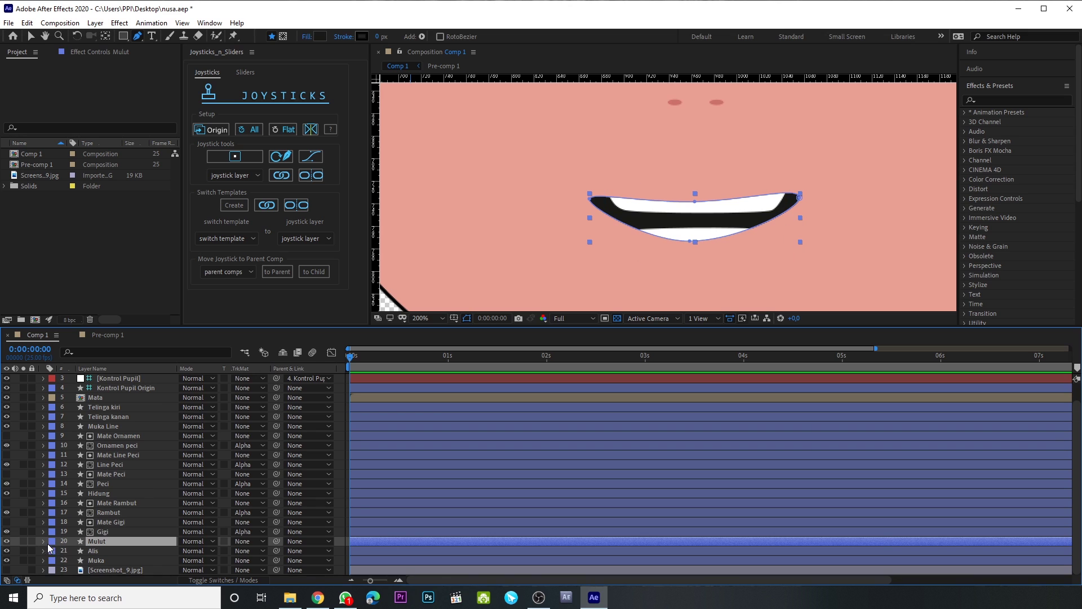
scroll(101, 525, "down", 3)
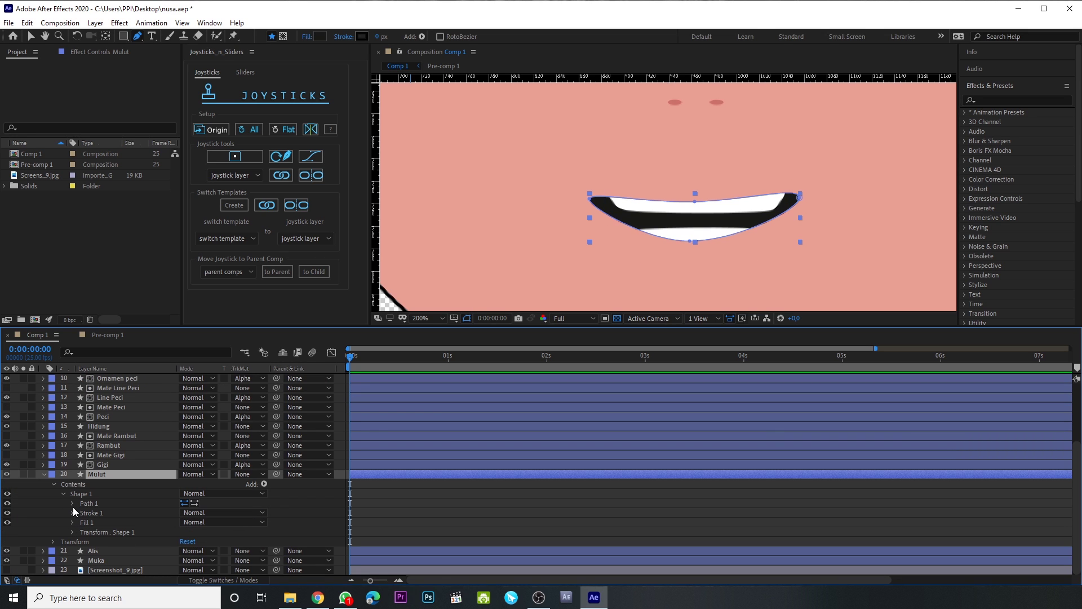
left_click(73, 503)
left_click(115, 513)
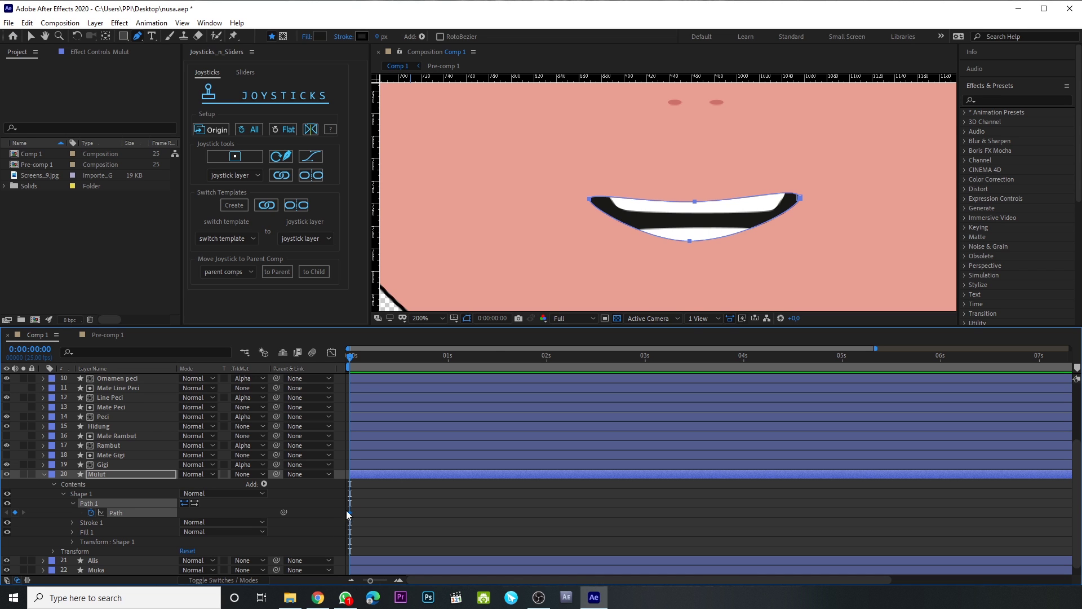
left_click(399, 580)
mouse_move(395, 581)
left_mouse_down()
mouse_move(365, 580)
mouse_move(385, 583)
left_mouse_up()
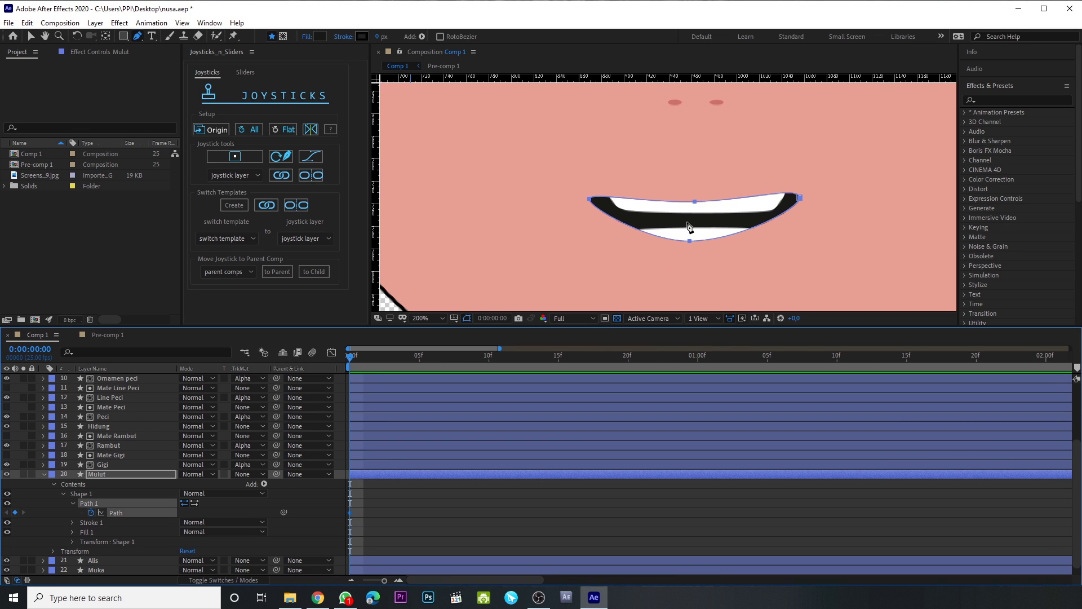
key("Page_Down")
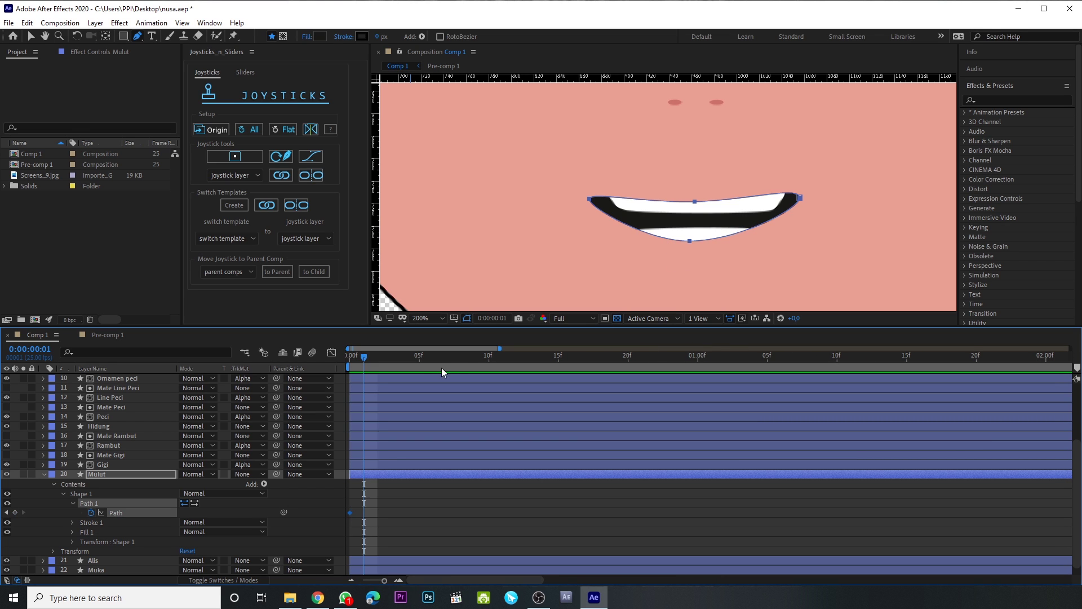
Try to reshape the Mulut path at frame 1 by moving its right corner and upper middle point.
scroll(679, 184, "down", 2)
scroll(685, 194, "up", 1)
scroll(690, 203, "up", 1)
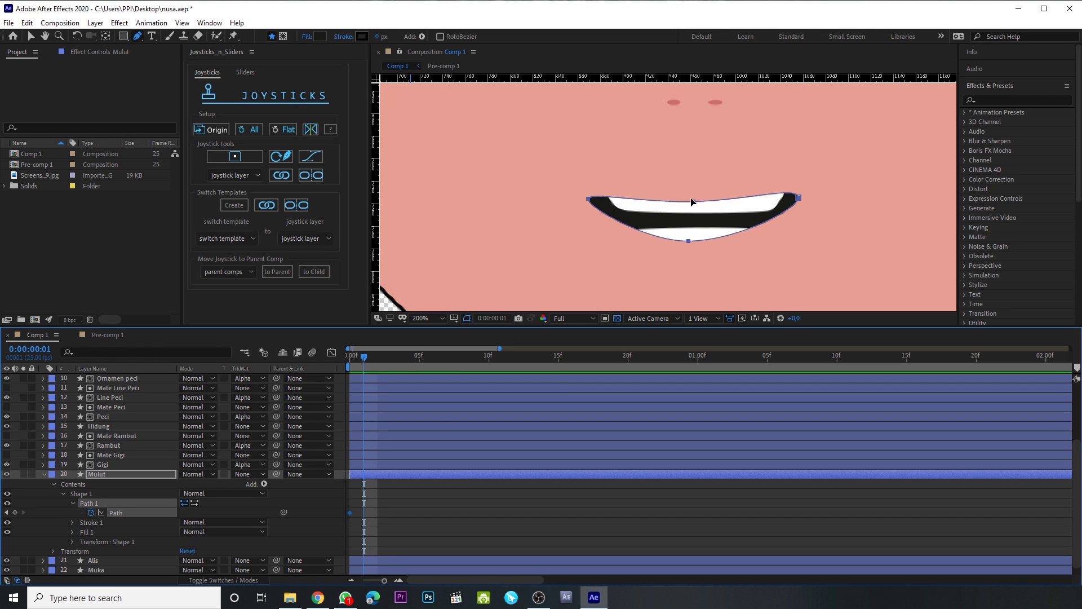
left_click_drag(695, 201, 726, 201)
key("ctrl+z")
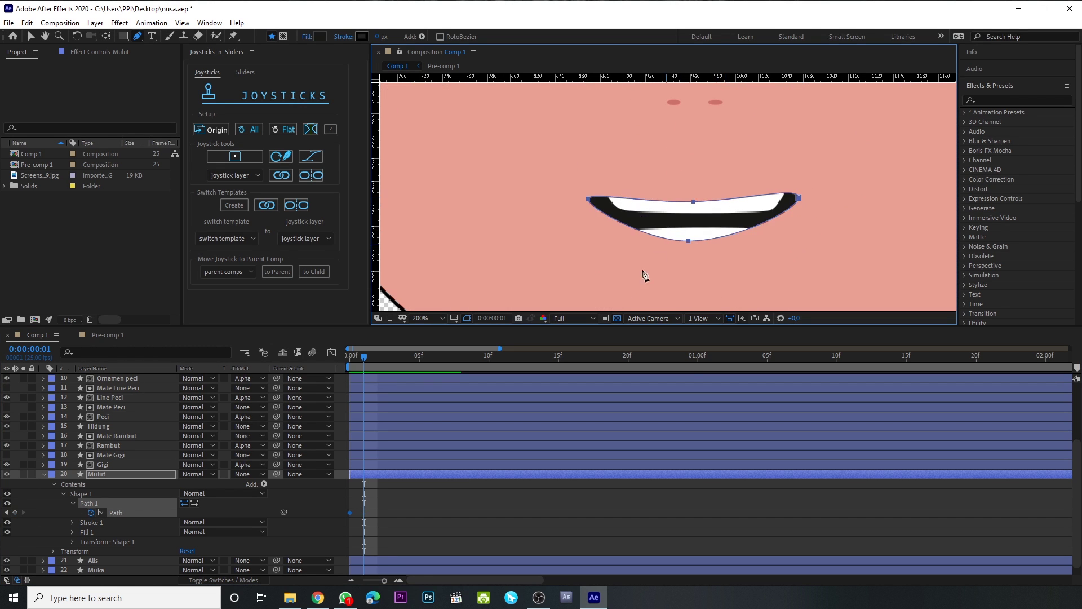
key("v")
left_click(125, 529)
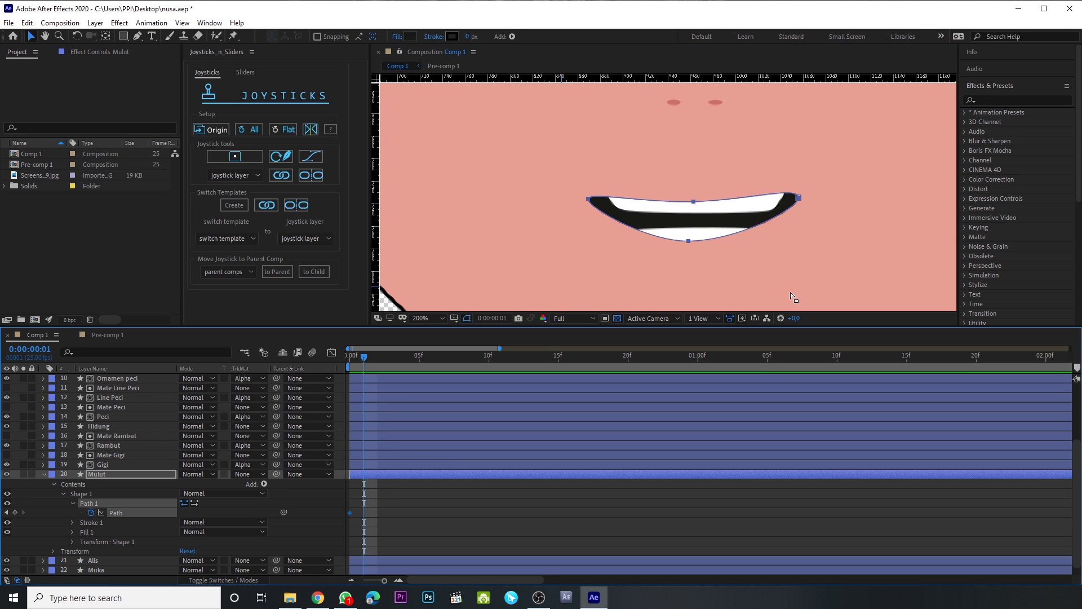
left_click_drag(799, 197, 820, 228)
left_click_drag(694, 202, 781, 200)
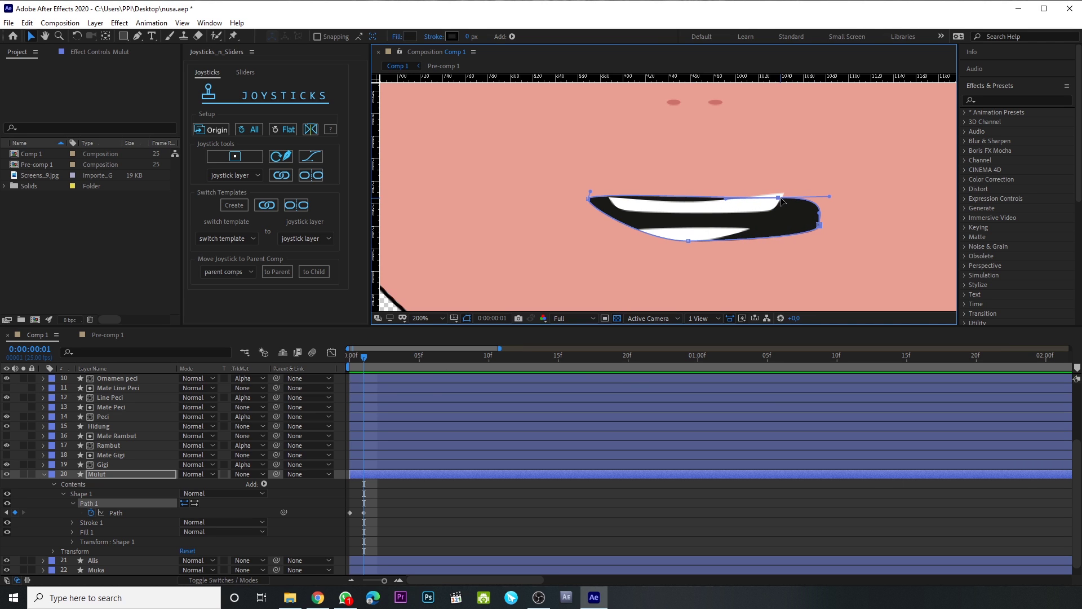
key("ctrl+z")
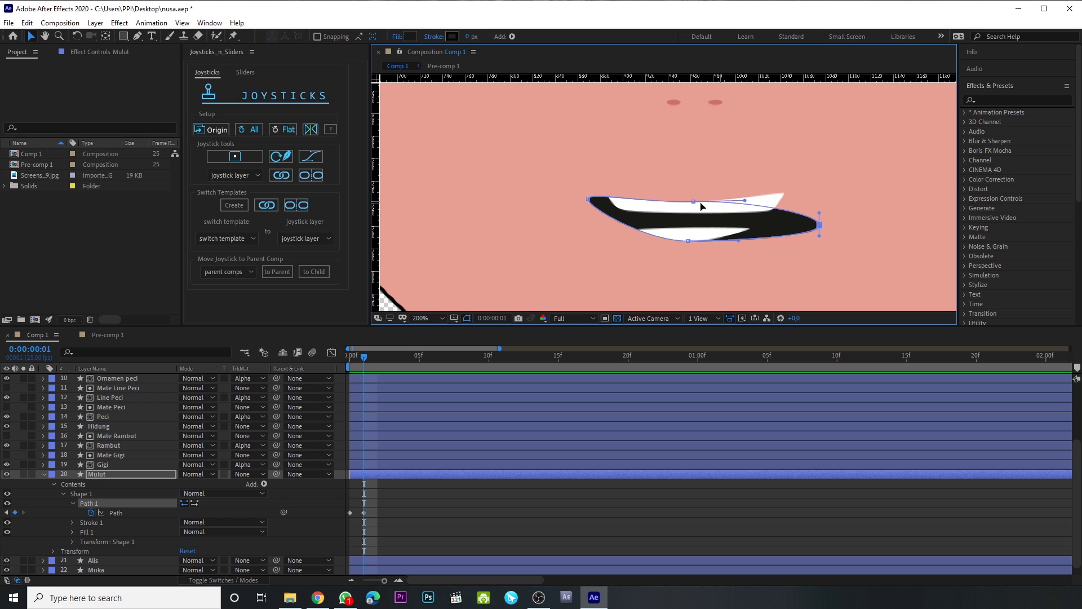
mouse_move(692, 203)
left_mouse_down()
mouse_move(700, 194)
mouse_move(698, 209)
left_mouse_up()
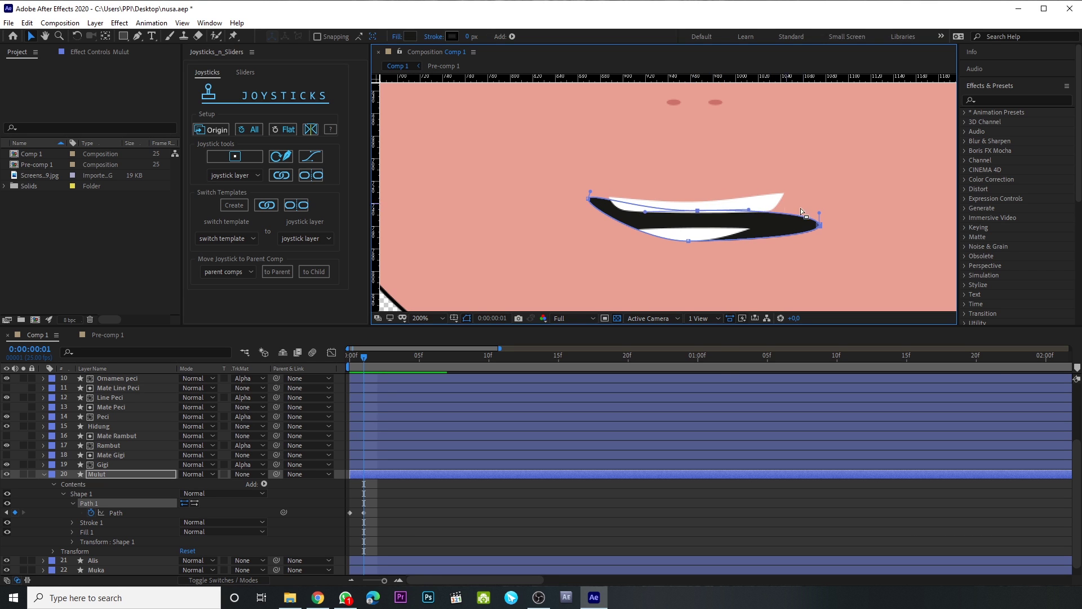
key("ctrl+z")
key("ctrl+z")
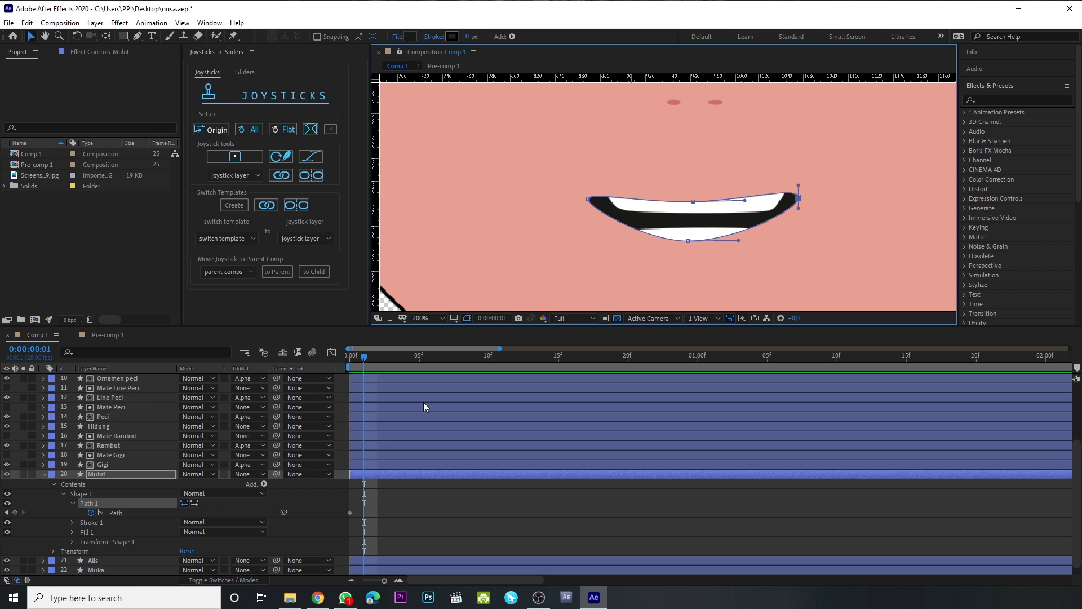
left_click(43, 475)
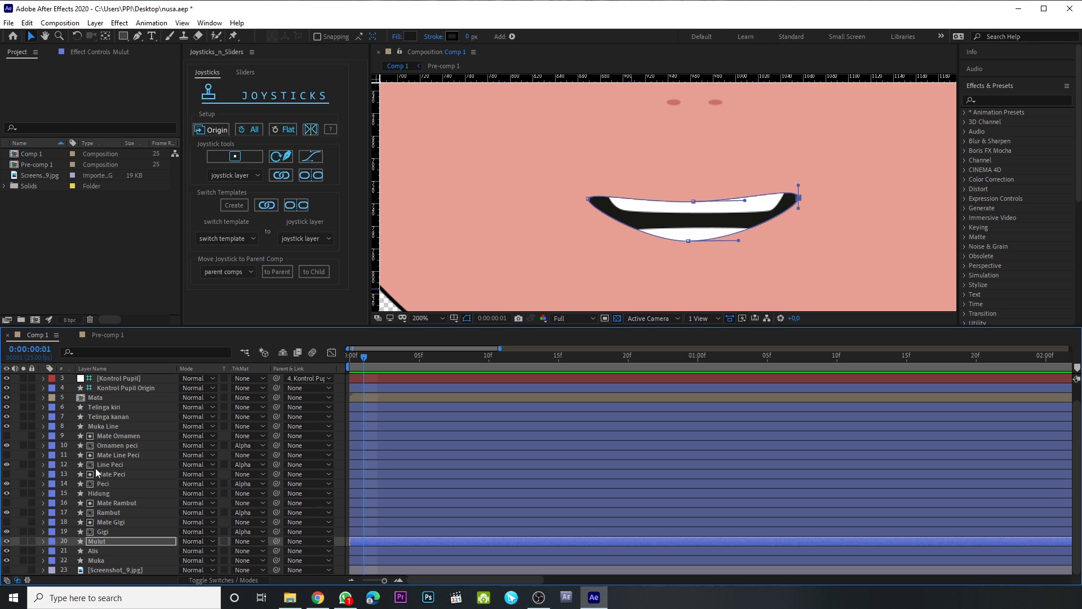
left_click(105, 540)
left_click(104, 533)
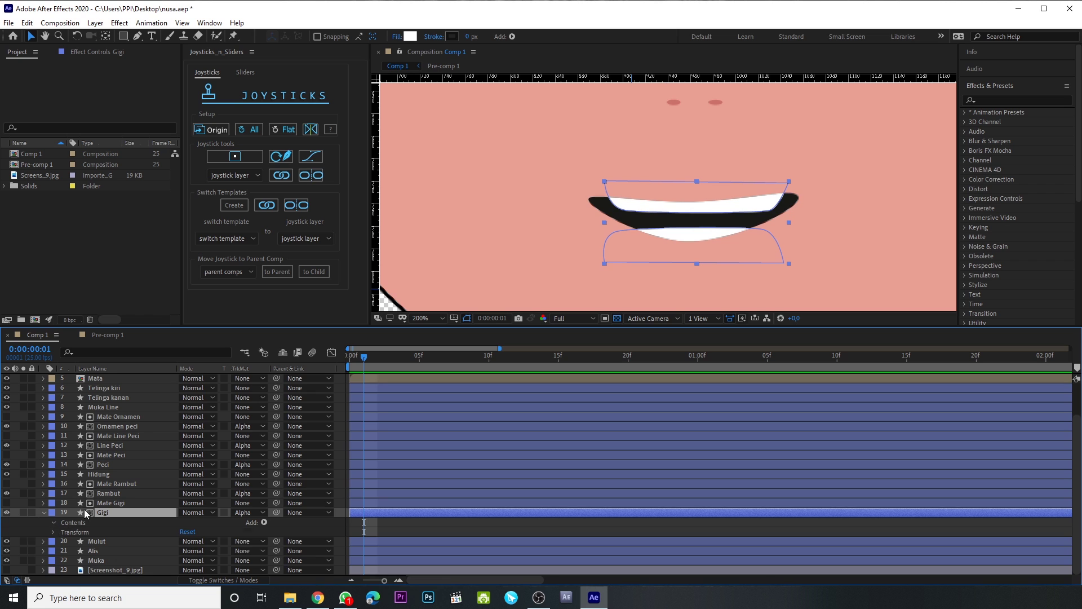
left_click(86, 515)
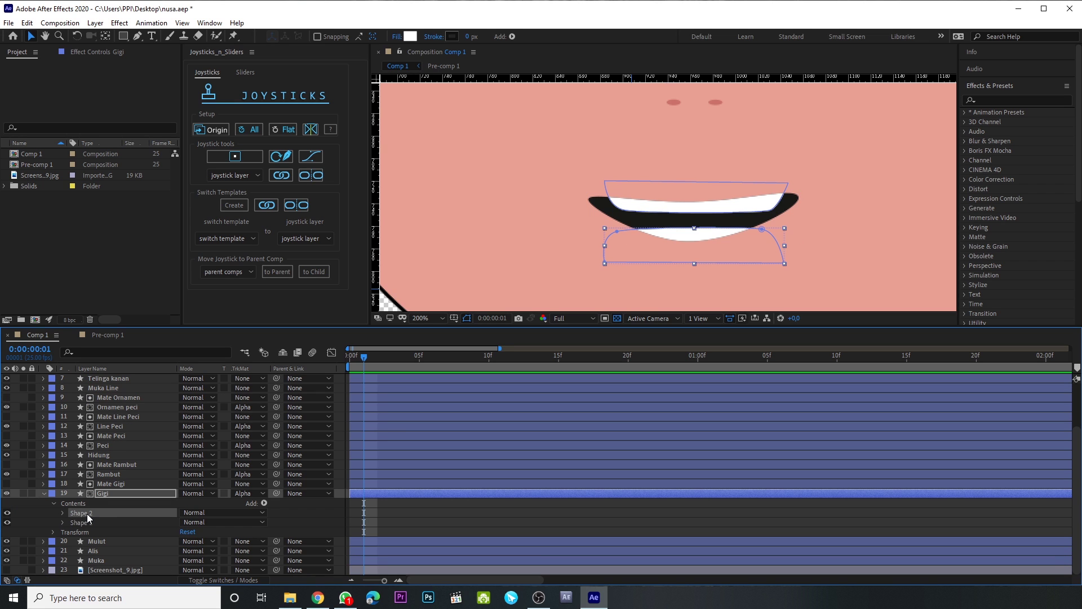
left_click(44, 494)
Link the Path property of Mate Gigi's Shape 1 to the Path of Mulut's Shape 1 with the pick whip.
left_click(46, 523)
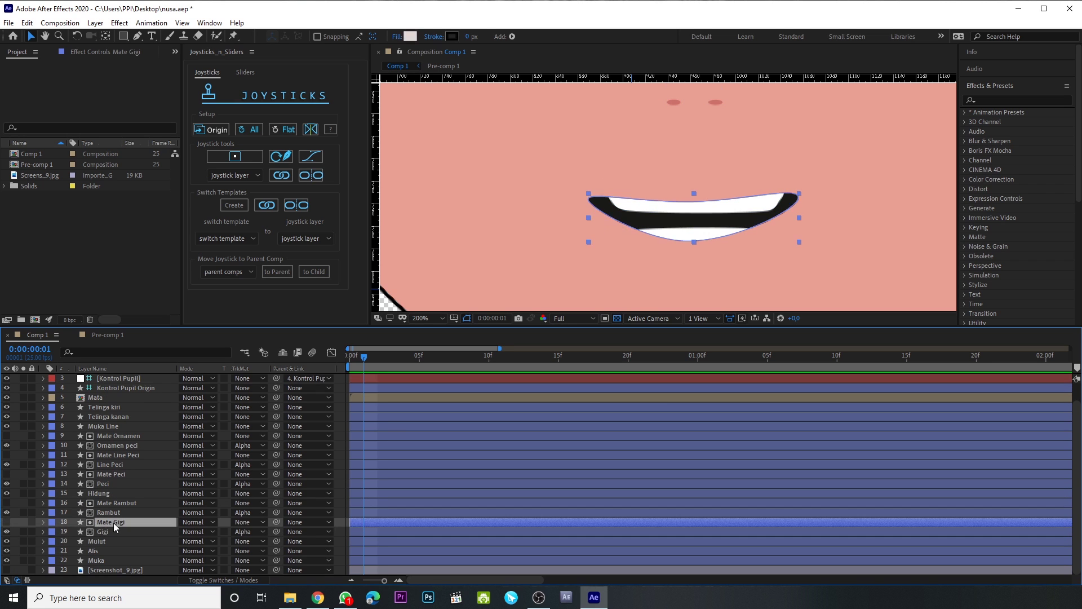
left_click(44, 522)
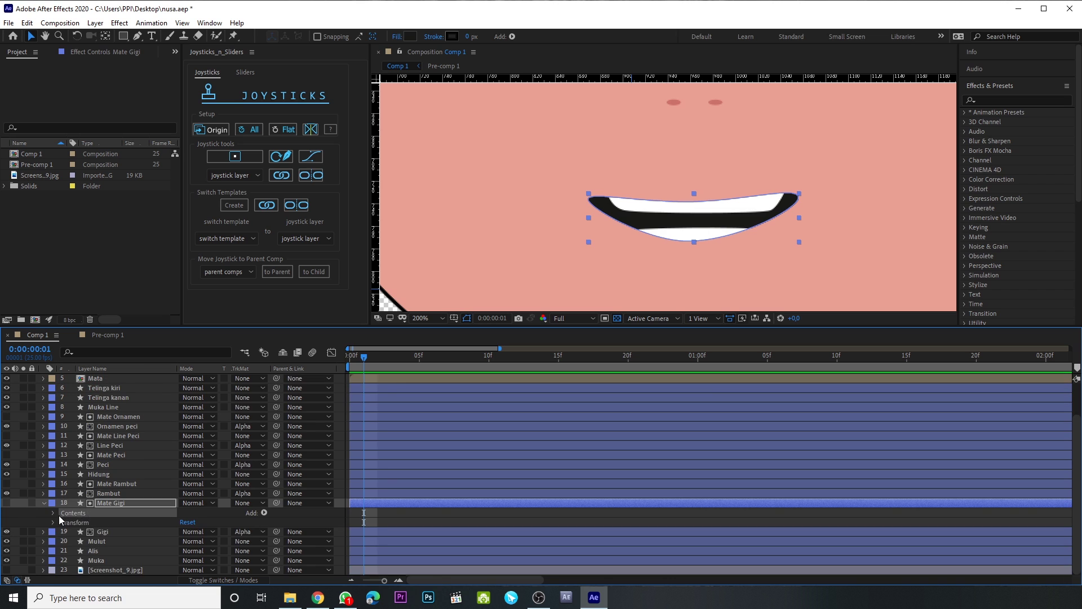
left_click(62, 523)
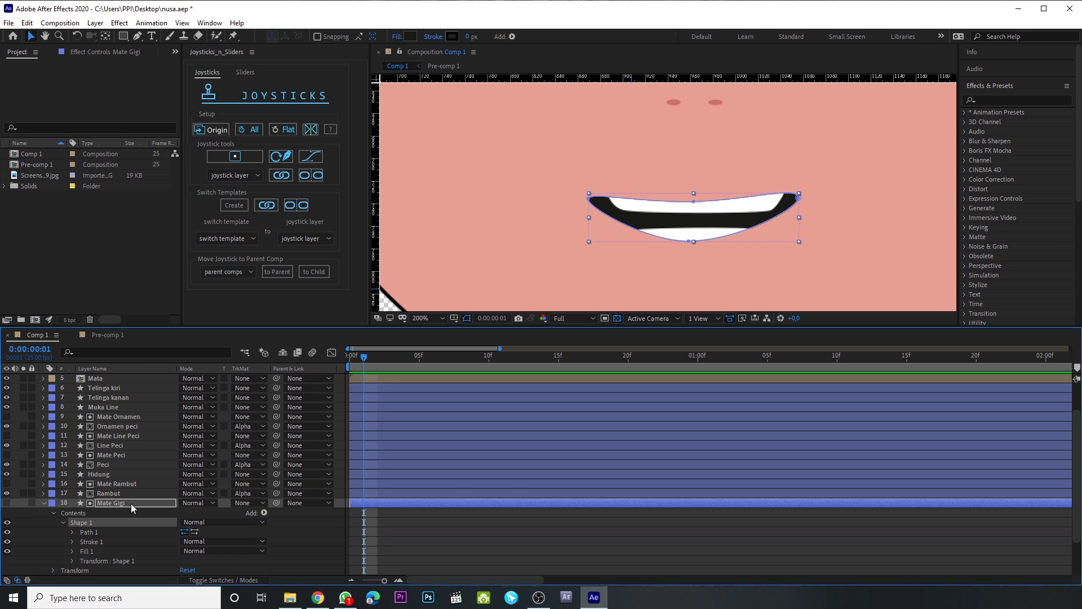
left_click(72, 484)
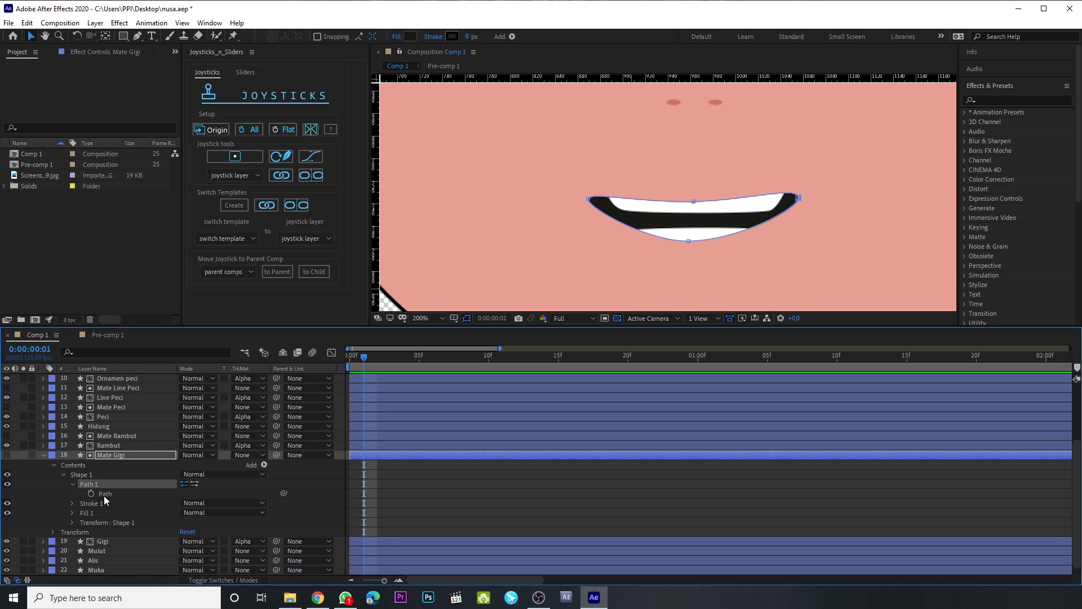
scroll(135, 513, "down", 1)
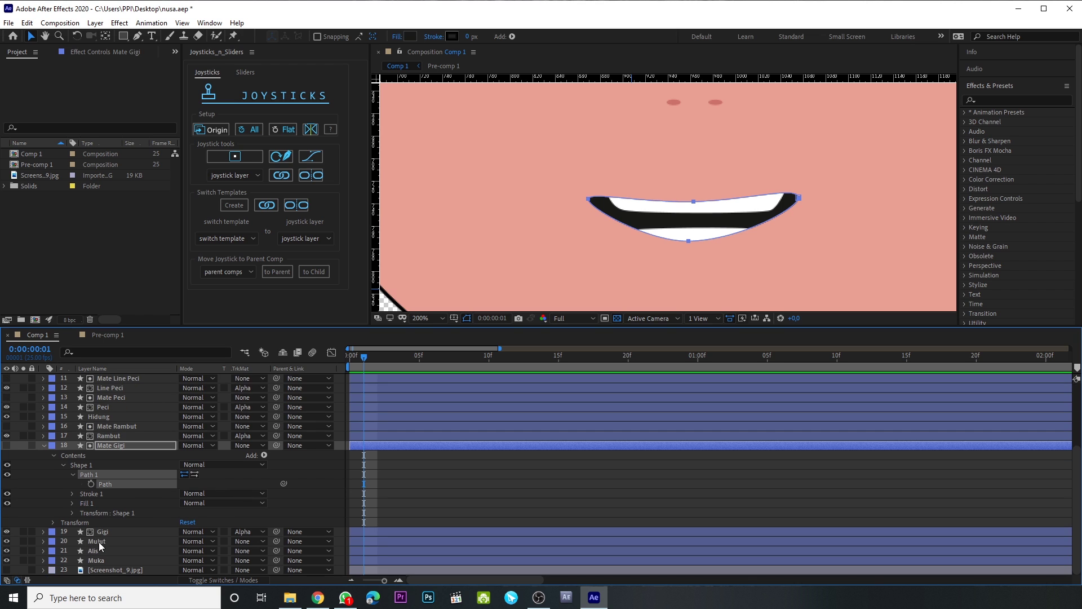
left_click(103, 540)
left_click(44, 541)
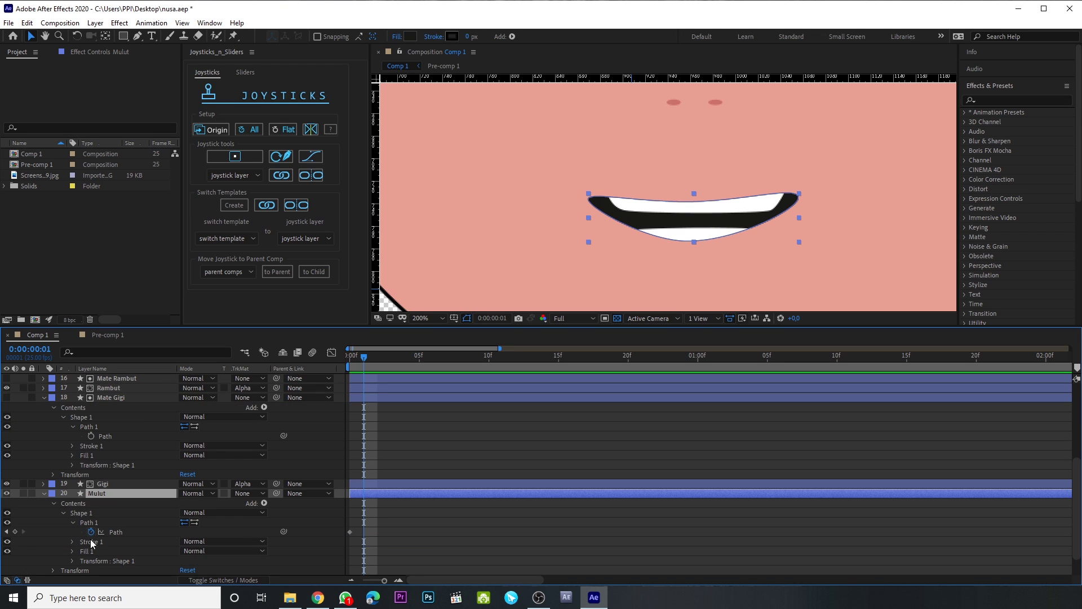
left_click(119, 532)
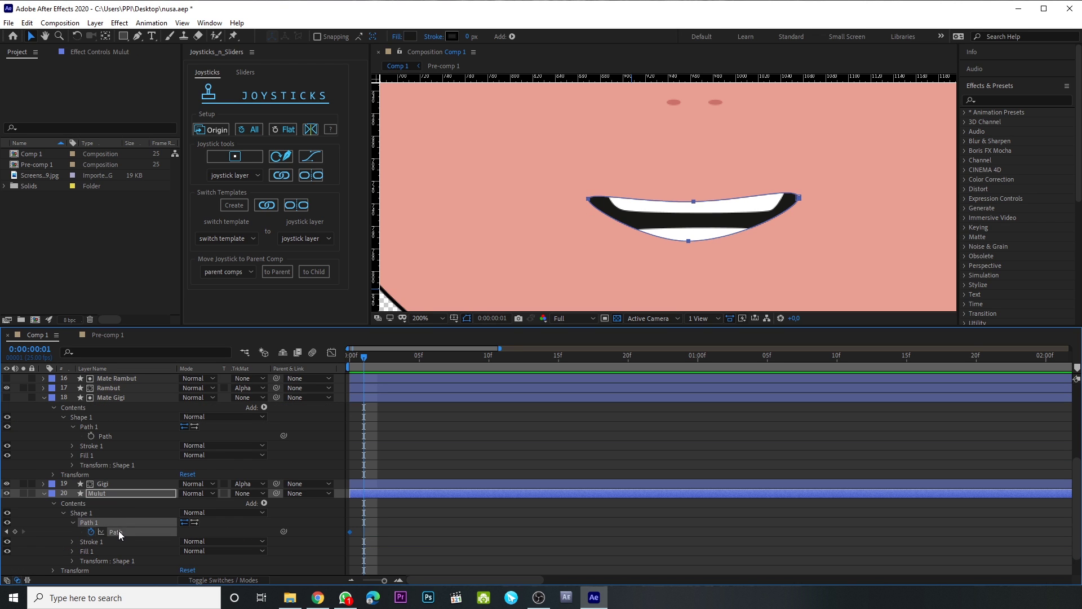
left_click(130, 397)
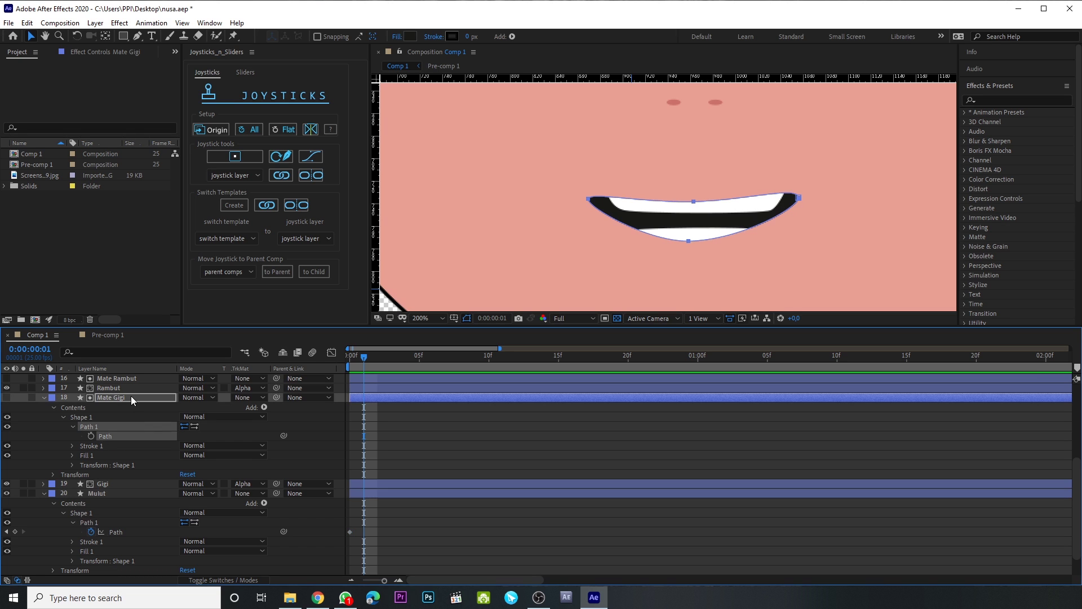
left_click_drag(284, 435, 115, 531)
Try raising the right corner of the Mulut path at frame 1 to test the linked teeth matte.
left_click(117, 532)
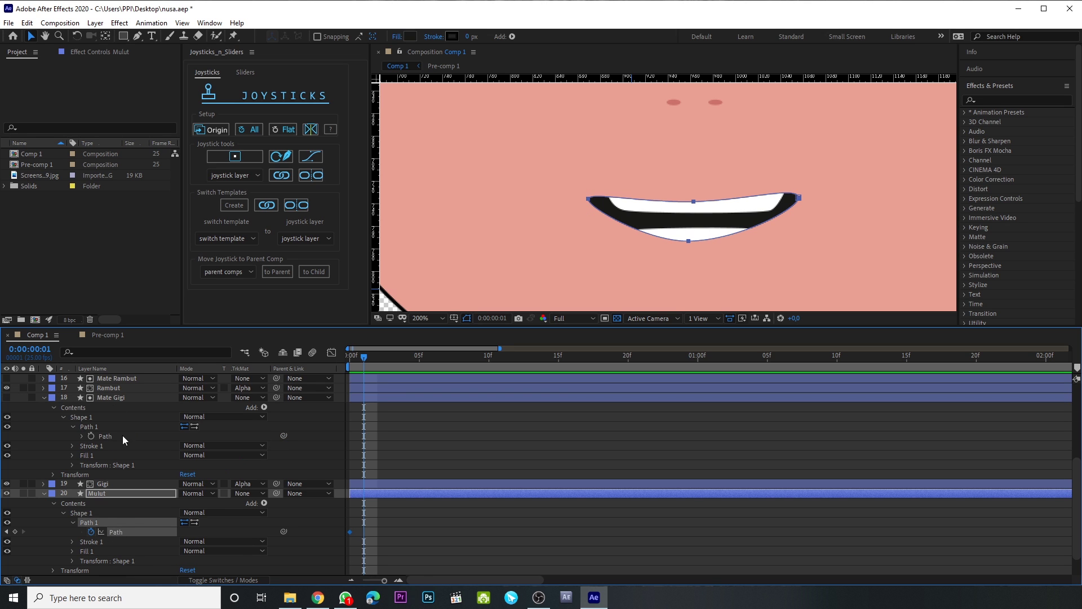
left_click(798, 197)
mouse_move(798, 197)
left_mouse_down()
mouse_move(803, 244)
mouse_move(806, 180)
left_mouse_up()
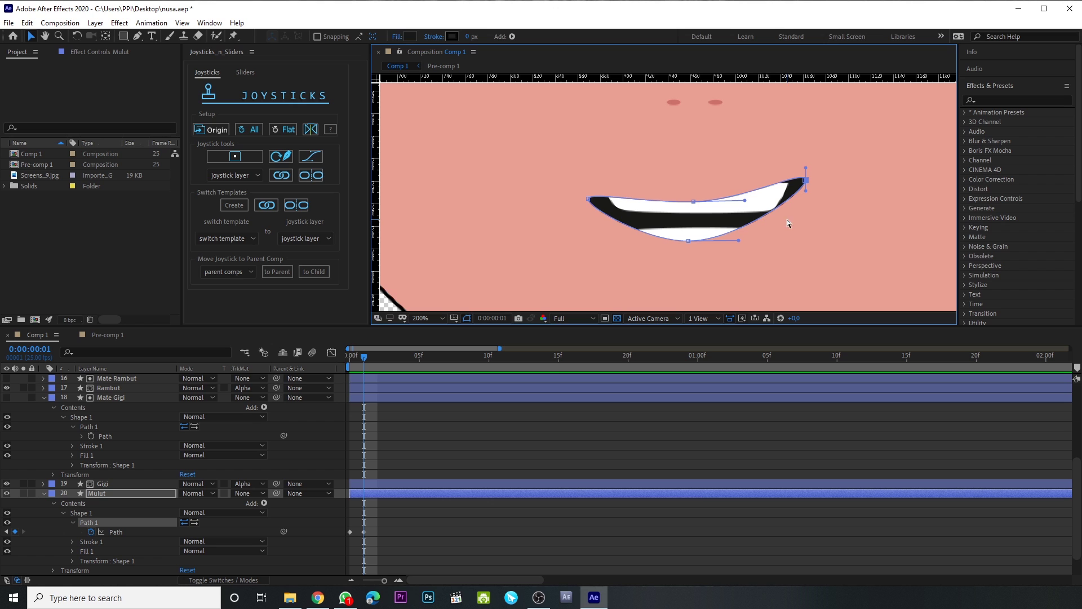
key("ctrl+z")
key("ctrl+z")
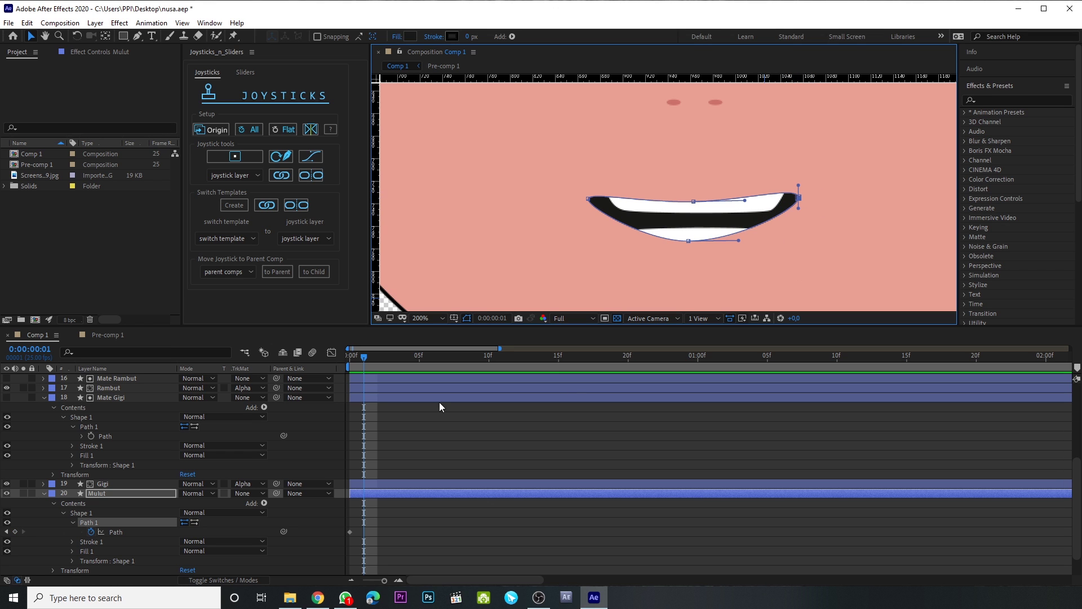
At frame 1, lower the right corner of the Mulut path and shift its upper middle point toward that corner.
left_click(108, 492)
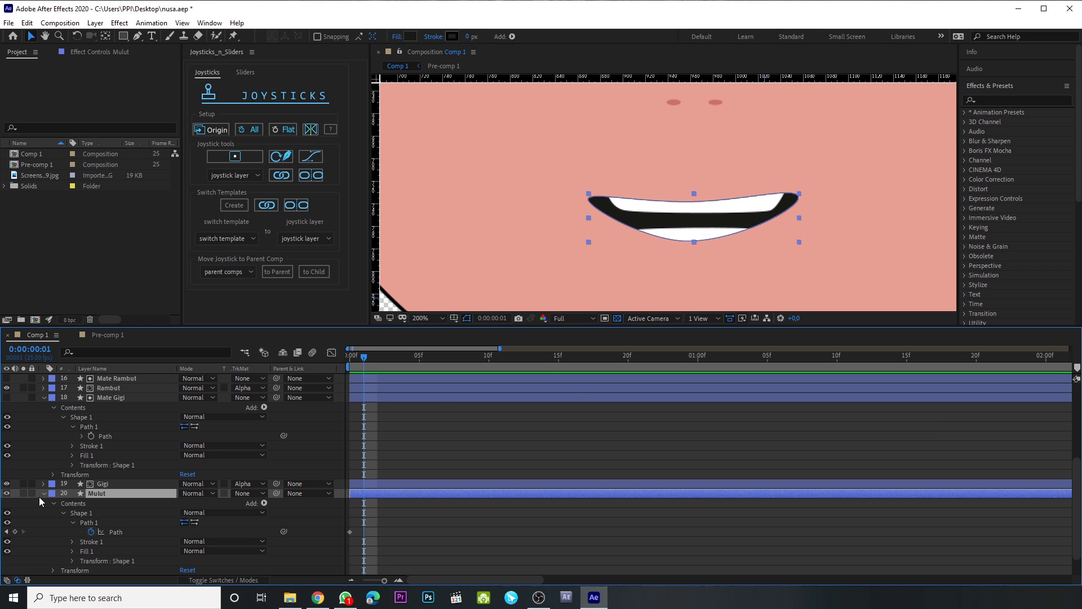
left_click(45, 398)
left_click(112, 453)
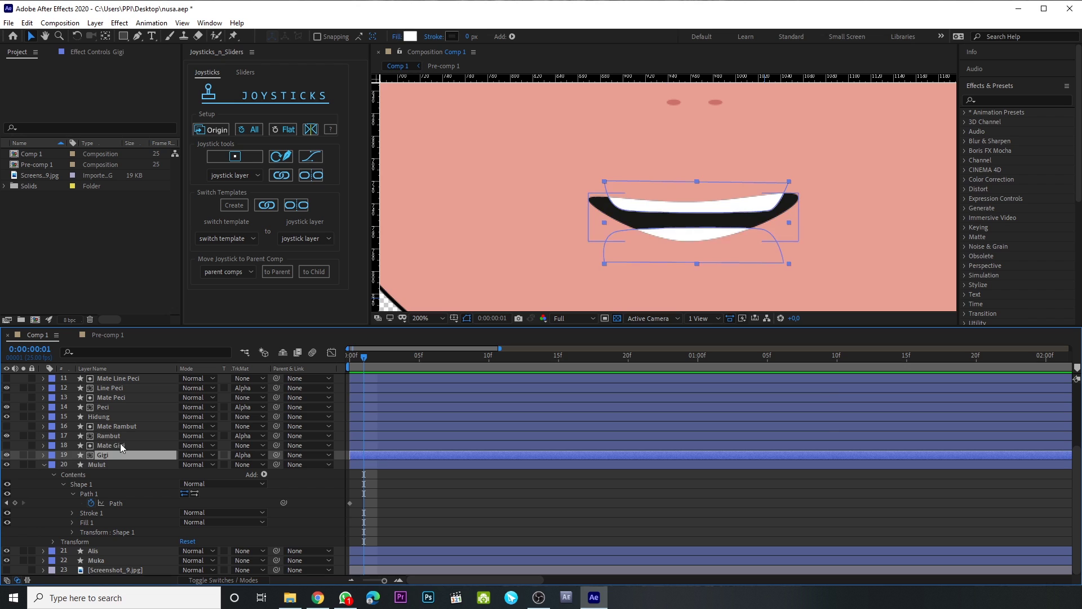
left_click(122, 444)
left_click(120, 501)
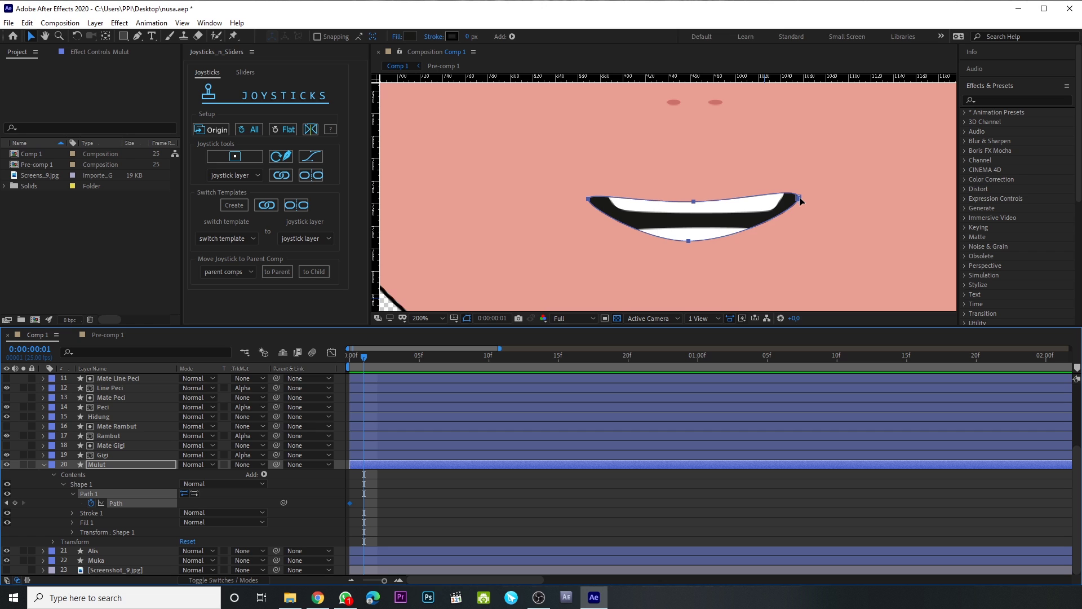
left_click_drag(800, 198, 827, 226)
key("ctrl+z")
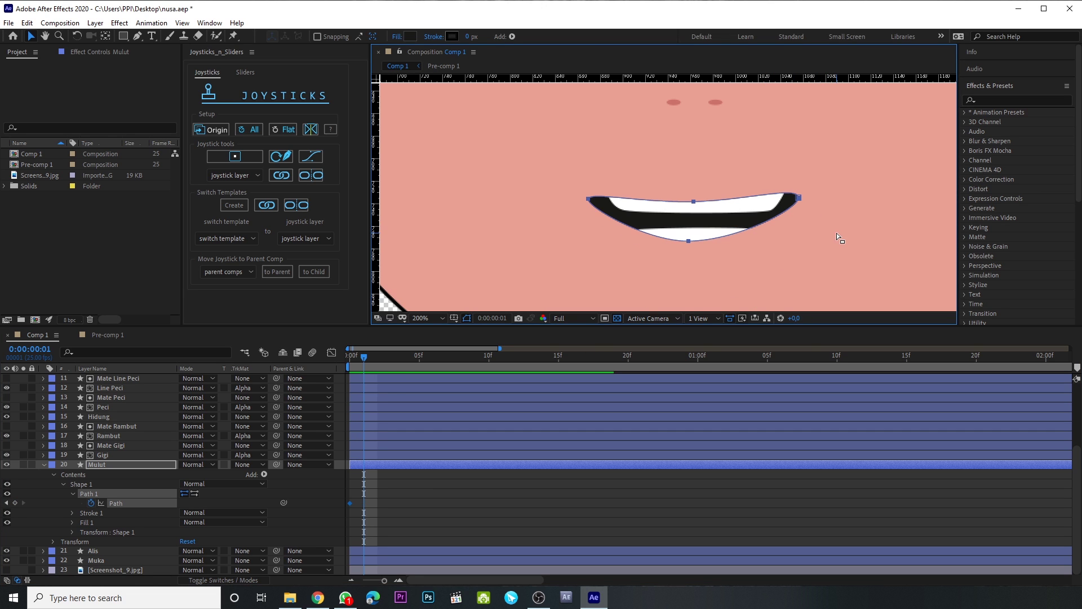
left_click_drag(799, 198, 822, 224)
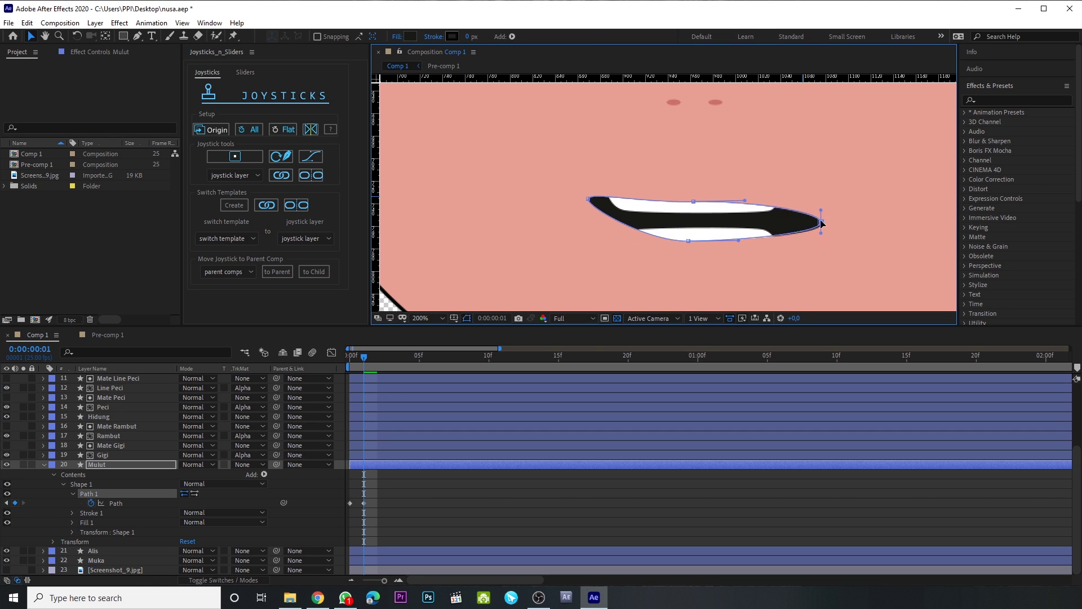
left_click_drag(694, 202, 824, 193)
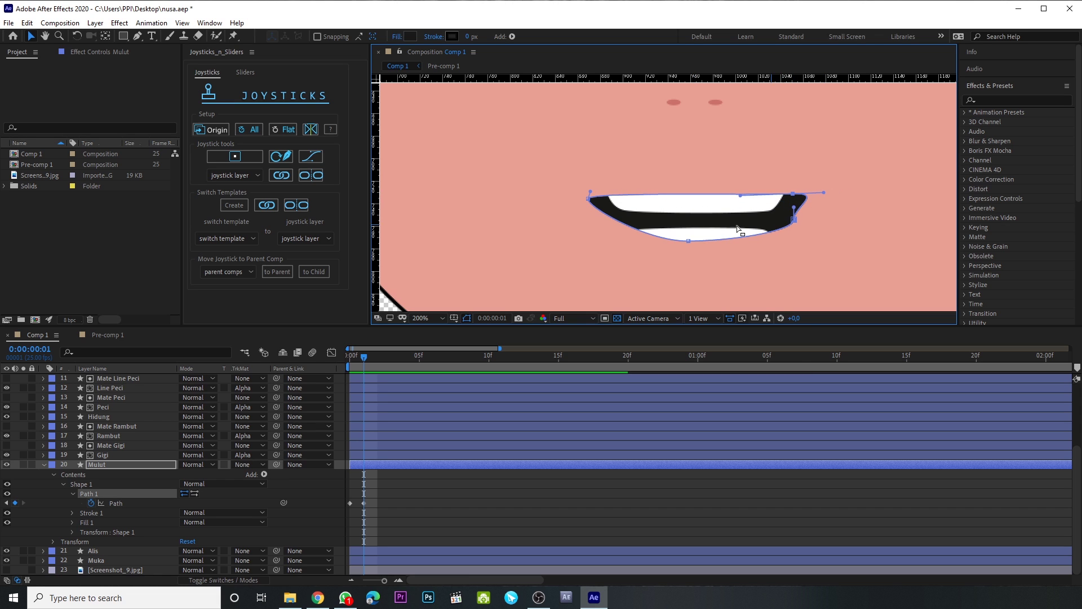
At frame 1, pull the Mulut path's lower middle point and left corner toward the right corner and adjust their handles into a small pursed mouth.
left_click_drag(688, 241, 789, 224)
left_click(587, 204)
left_click_drag(632, 202, 739, 216)
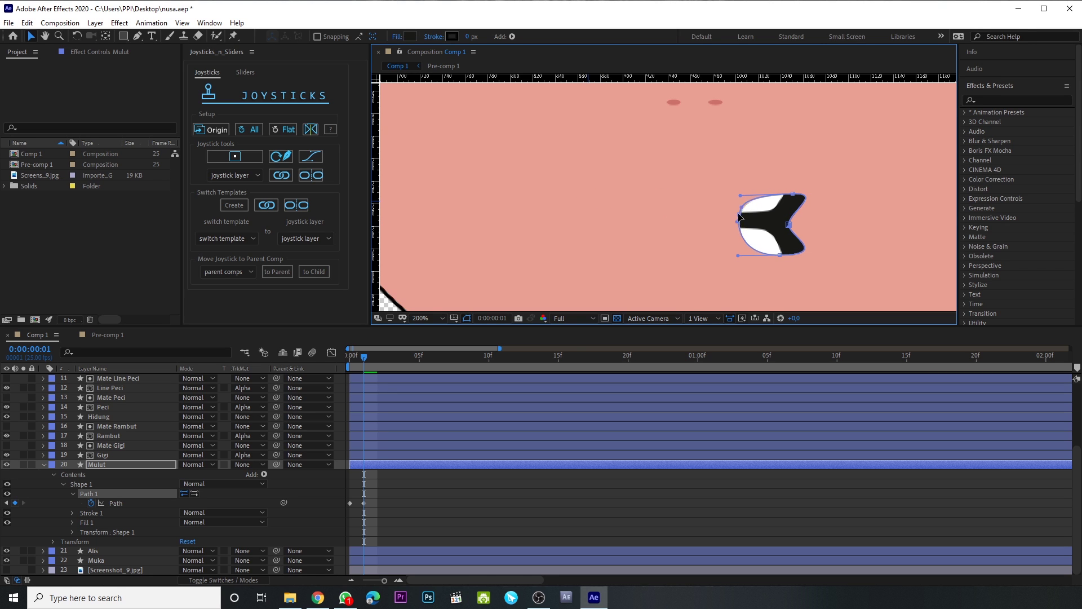
left_click_drag(779, 254, 826, 252)
left_click_drag(735, 251, 737, 242)
left_click(738, 217)
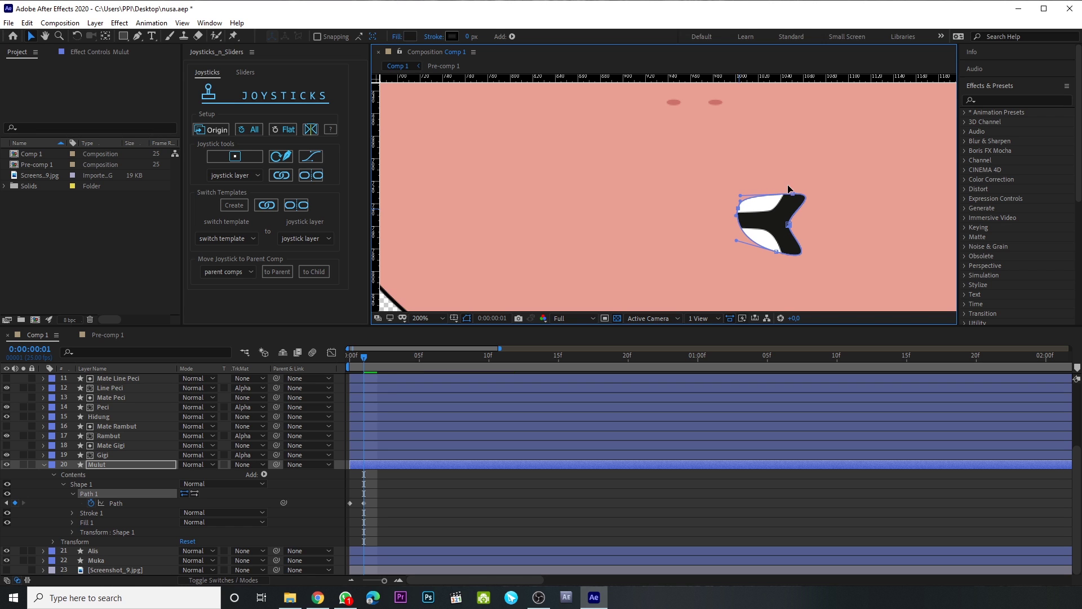
left_click_drag(794, 193, 742, 191)
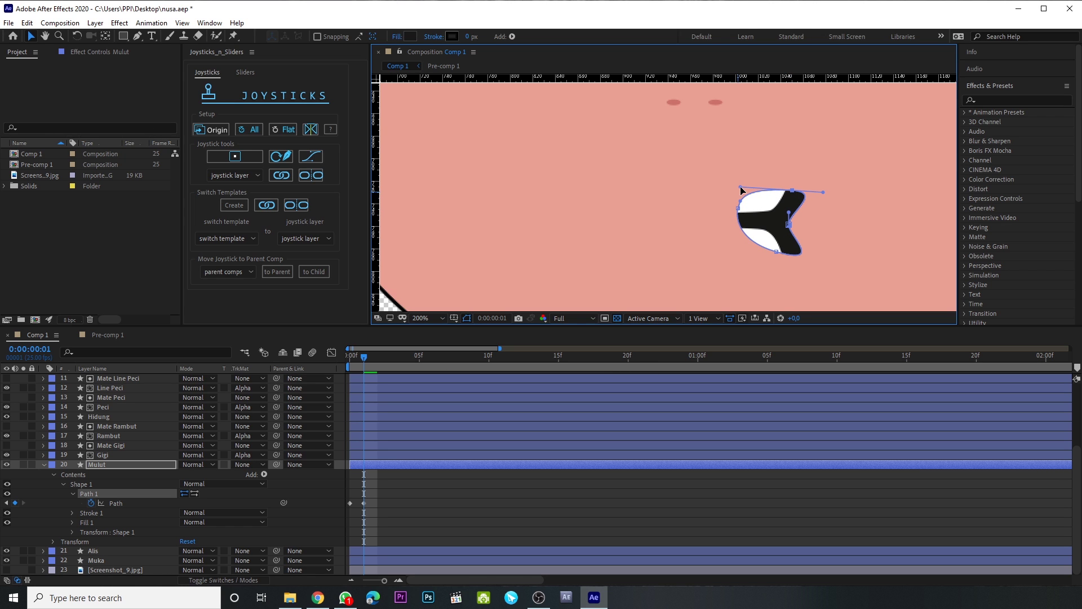
Enable Path keyframing at frame 1 for both Shape 2 and Shape 1 of the Gigi layer.
left_click(97, 465)
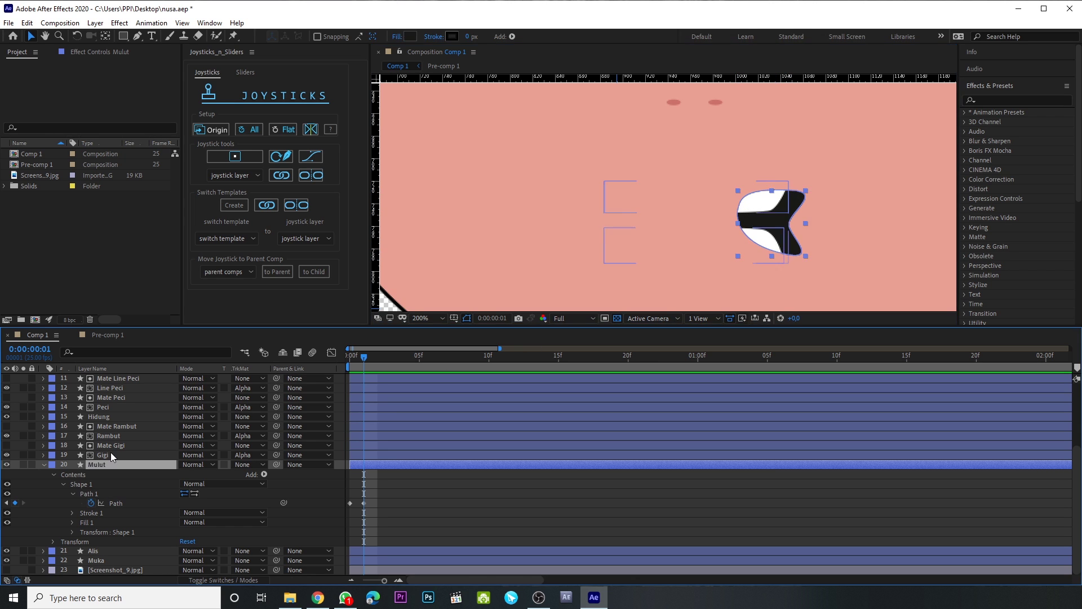
left_click(112, 454)
left_click(45, 455)
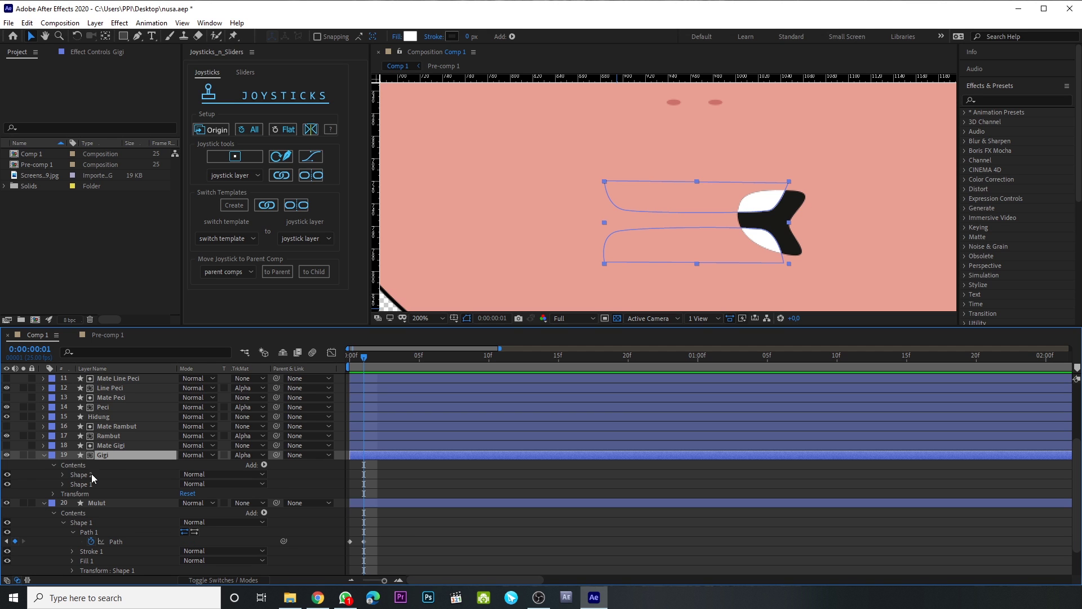
left_click(92, 473)
left_click(62, 476)
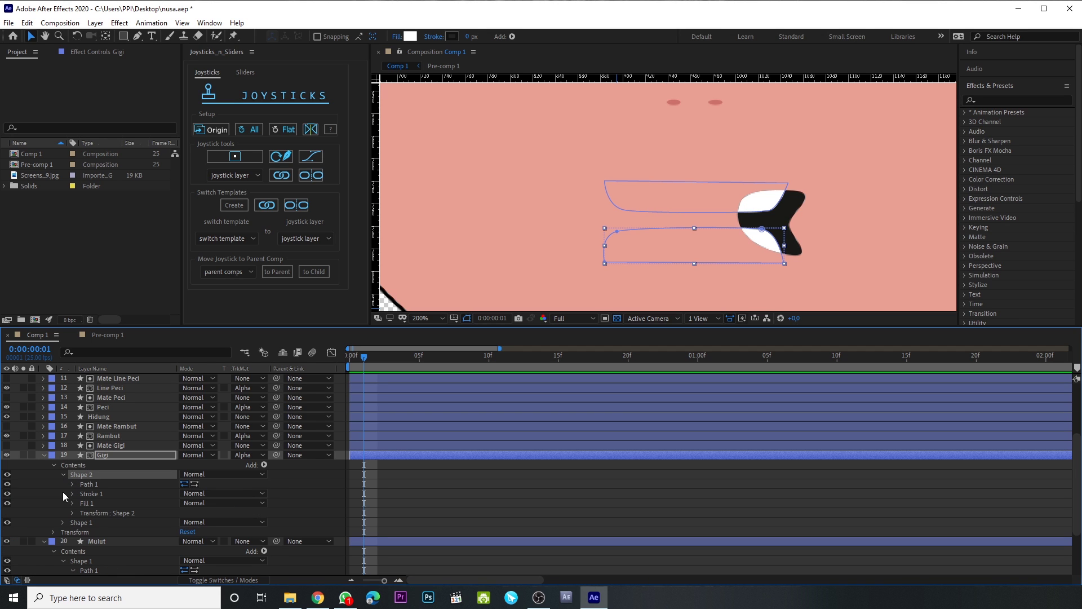
left_click(72, 484)
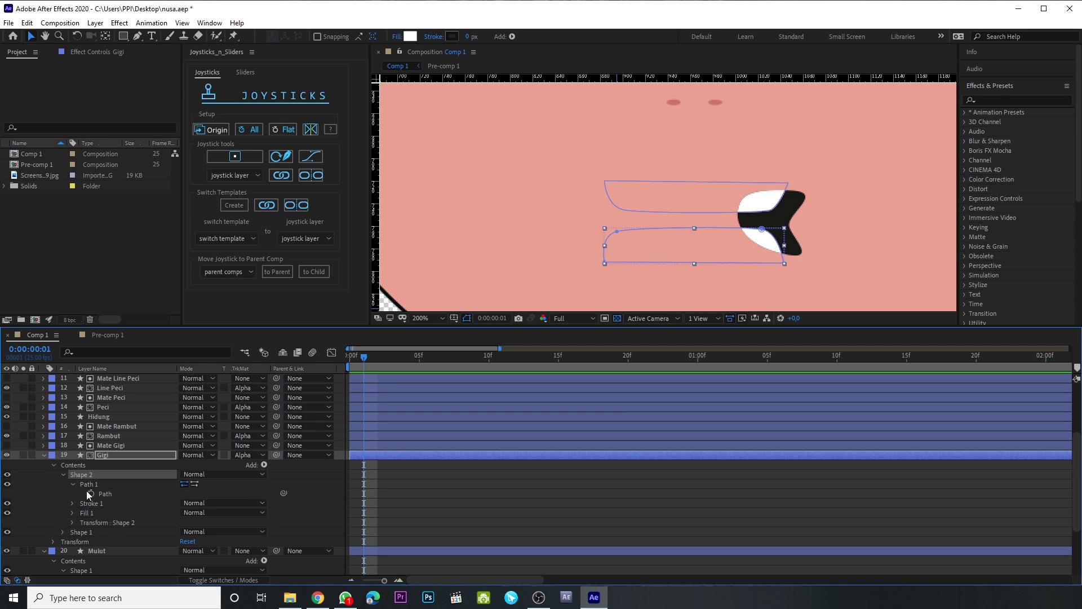
left_click(85, 485)
left_click(63, 531)
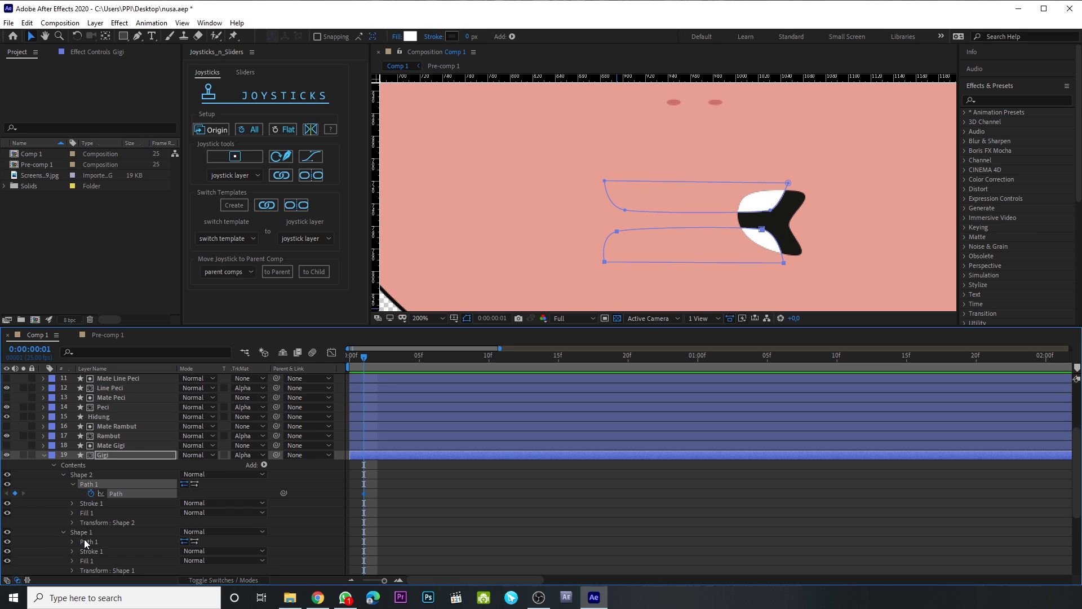
left_click(86, 541)
left_click(73, 541)
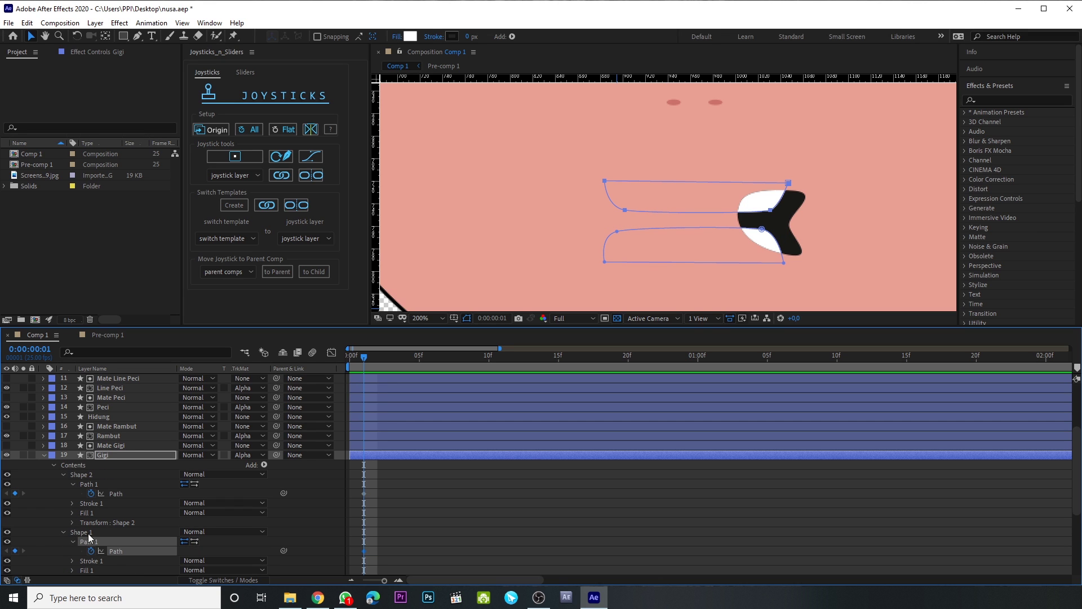
Reveal only Gigi's keyframed properties and add keyframes for both of its Paths at frame 0.
left_click(105, 455)
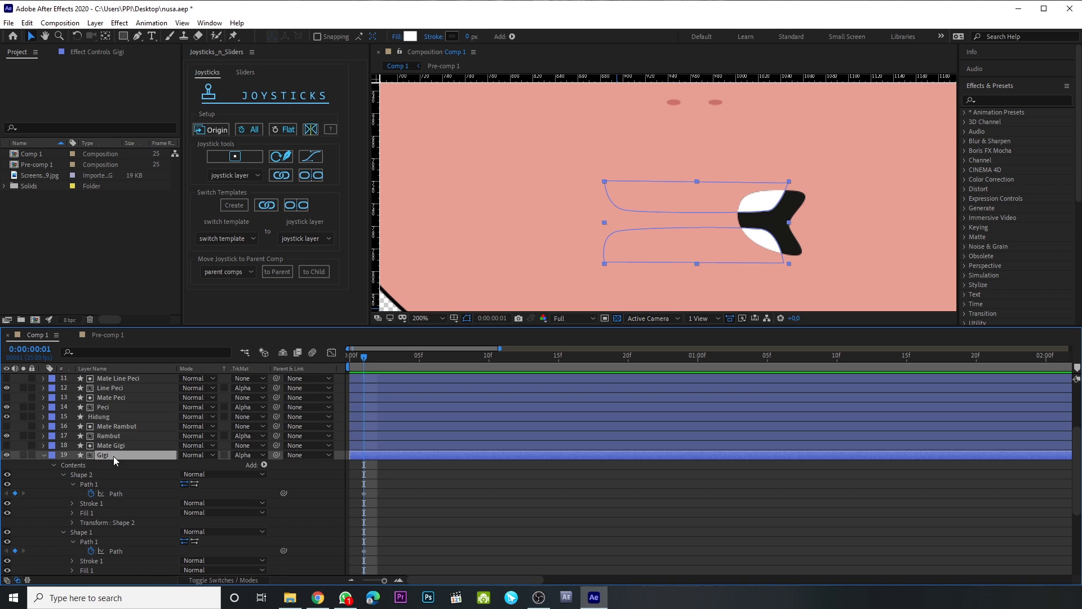
scroll(117, 502, "down", 3)
scroll(117, 490, "up", 6)
scroll(115, 496, "down", 5)
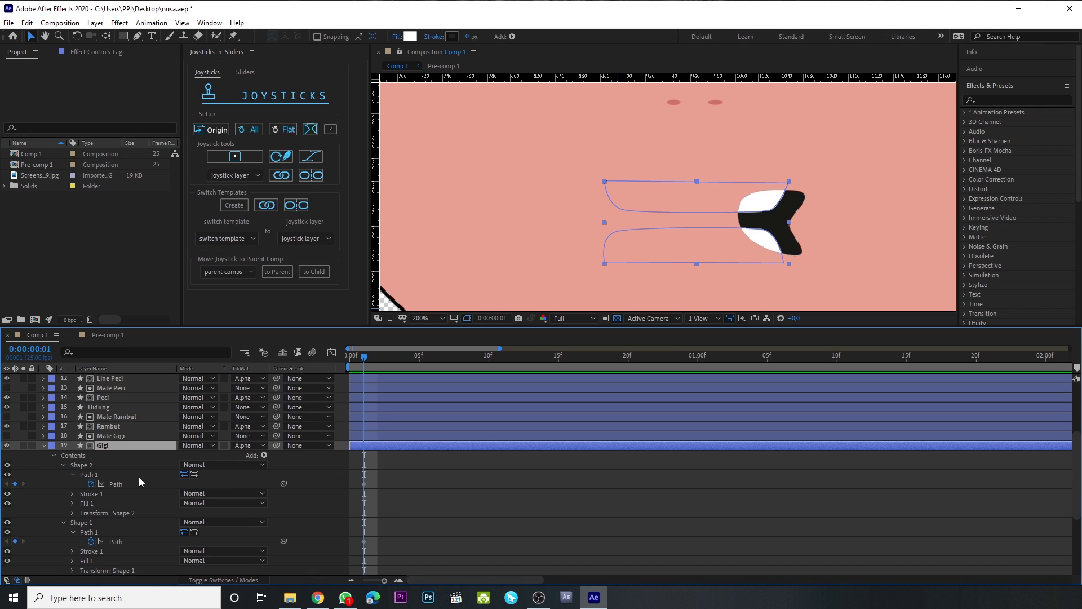
key("u")
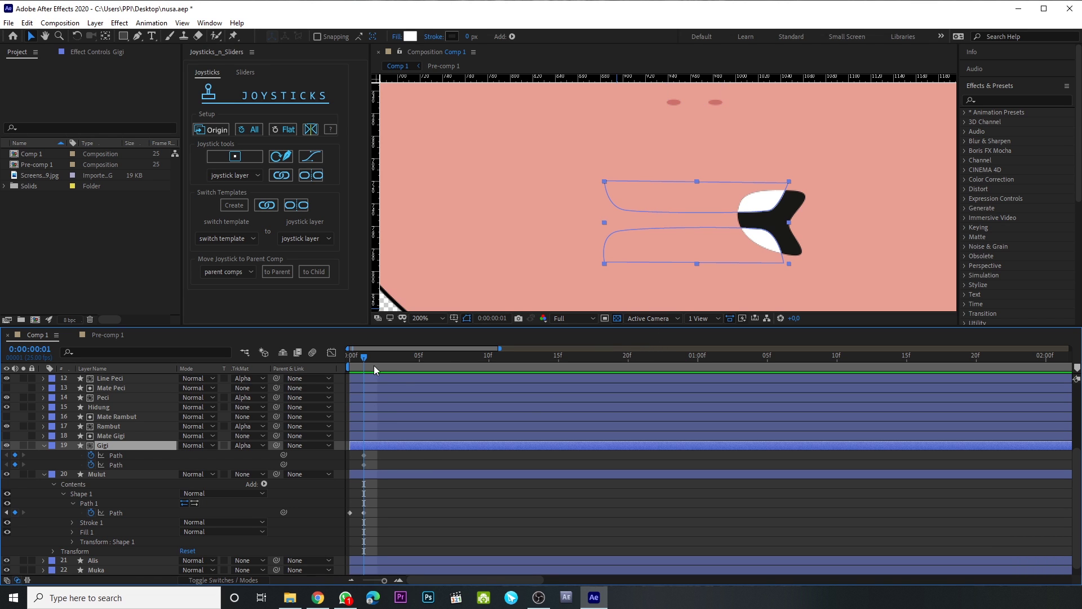
left_click(352, 356)
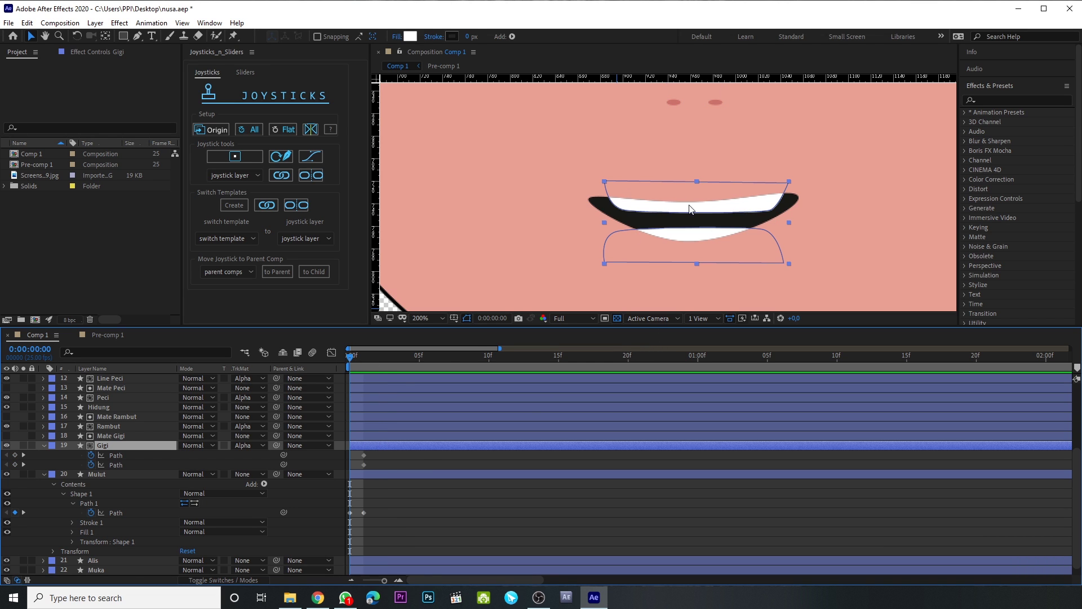
left_click(15, 454)
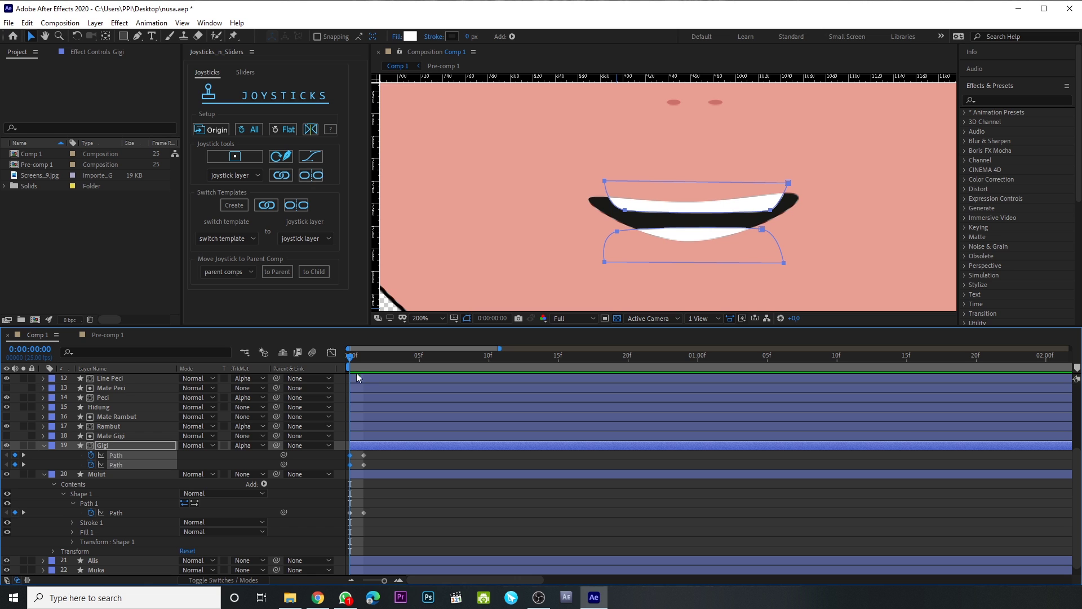
At frame 1, shift Gigi's lower teeth path toward the mouth's right side and slope its upper edge down to the right.
left_click_drag(350, 359, 359, 359)
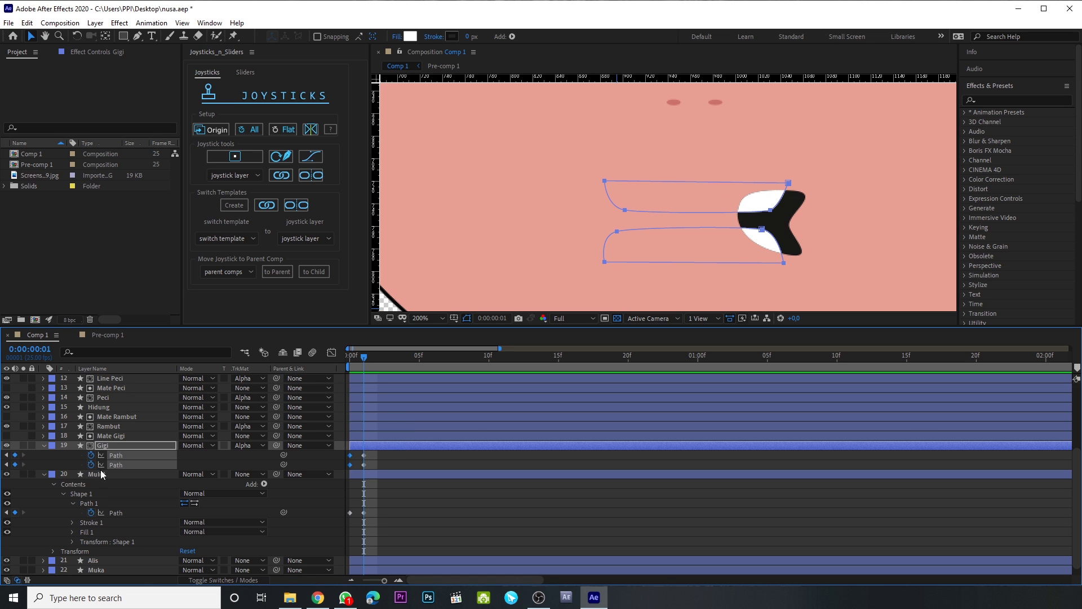
left_click(134, 454)
left_click_drag(796, 266, 548, 217)
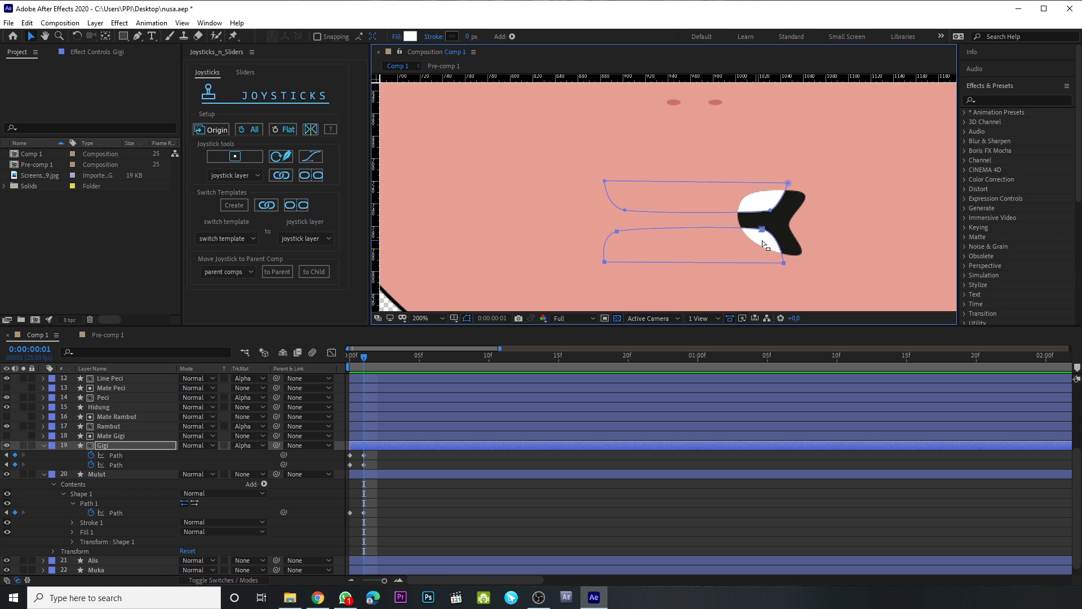
left_click_drag(764, 231, 824, 239)
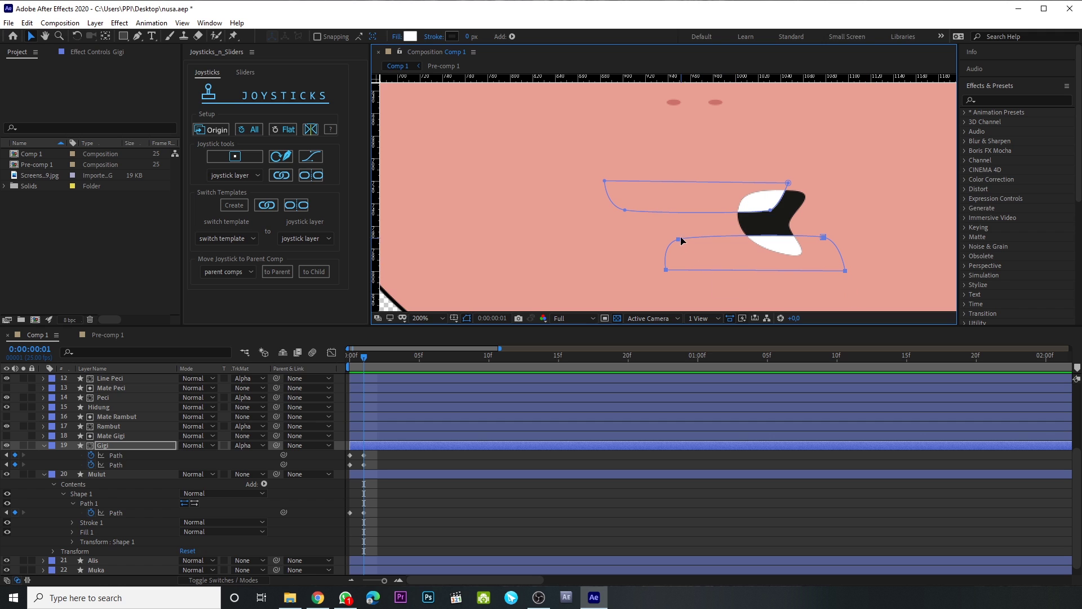
left_click_drag(679, 238, 699, 224)
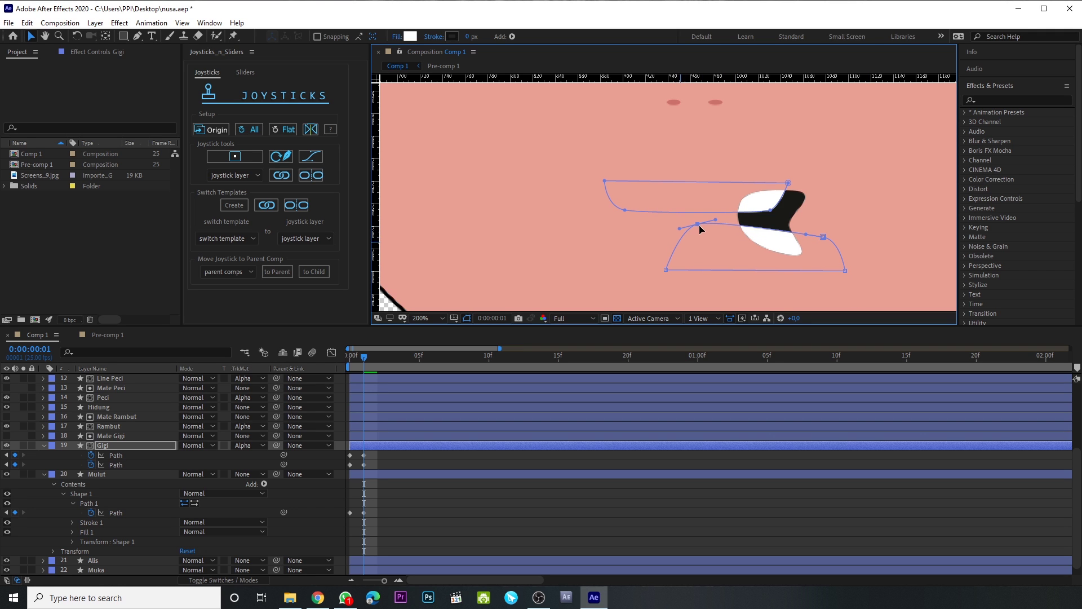
left_click_drag(845, 271, 827, 289)
left_click_drag(825, 246, 788, 240)
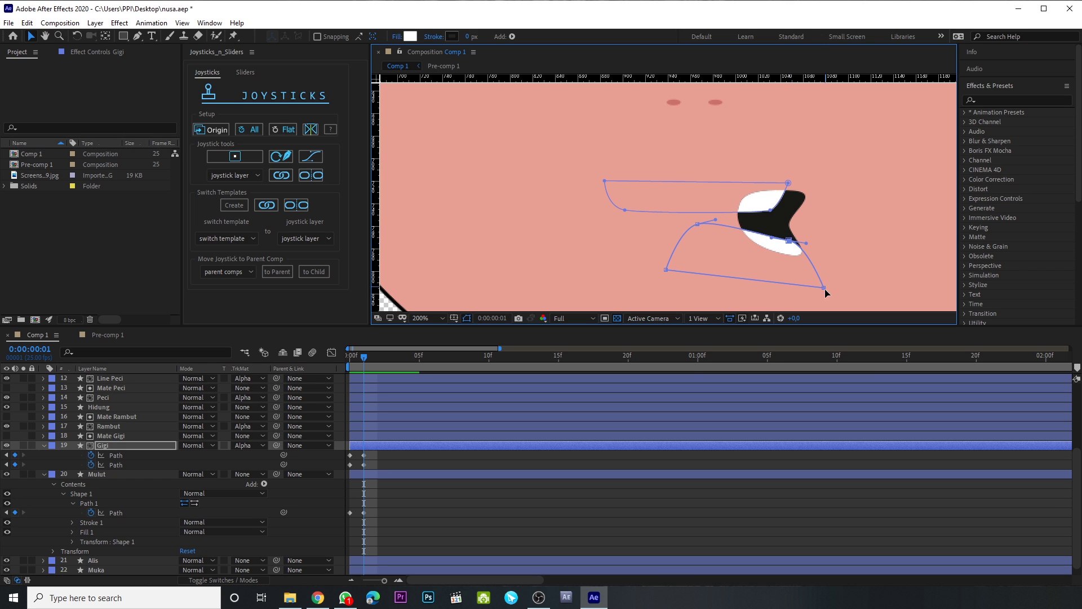
Fine-tune the lower teeth path's corner points at frame 1, narrowing the shape to follow the pursed mouth's lower edge.
left_click_drag(823, 288, 794, 284)
left_click_drag(698, 224, 696, 231)
left_click_drag(667, 269, 679, 257)
left_click_drag(794, 284, 794, 276)
left_click_drag(790, 239, 782, 240)
At frame 1, shift Gigi's upper teeth path up and right, then lower its bottom-left point to tilt the lower edge.
left_click_drag(597, 175, 812, 175)
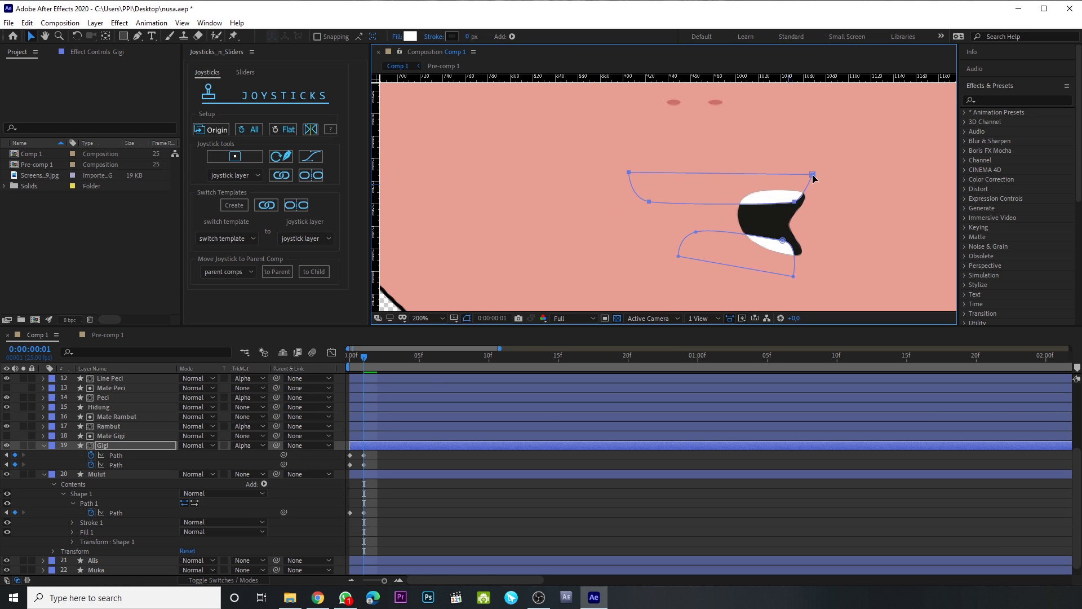
left_click_drag(648, 203, 651, 214)
left_click_drag(812, 174, 805, 172)
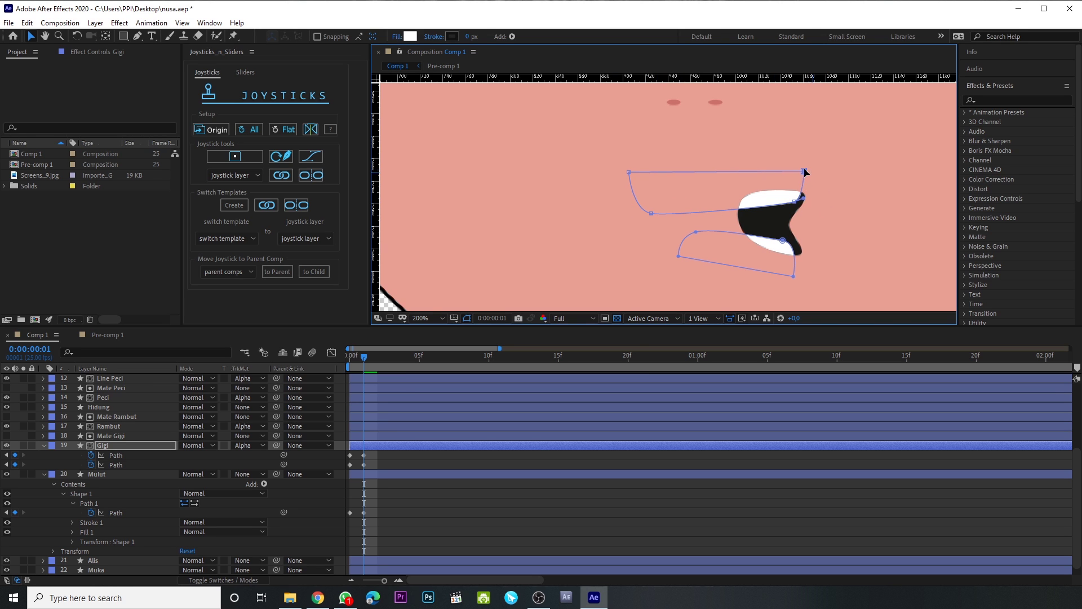
left_click(391, 511)
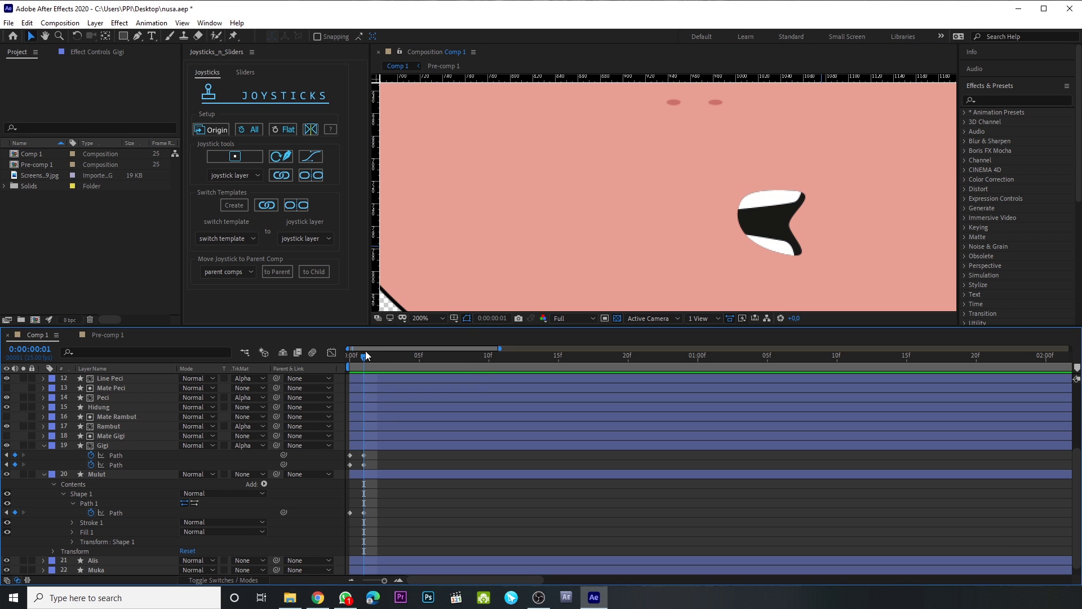
Copy the frame 0 Path keyframes of Mulut and both Gigi shapes to frame 2.
left_click_drag(368, 353, 384, 353)
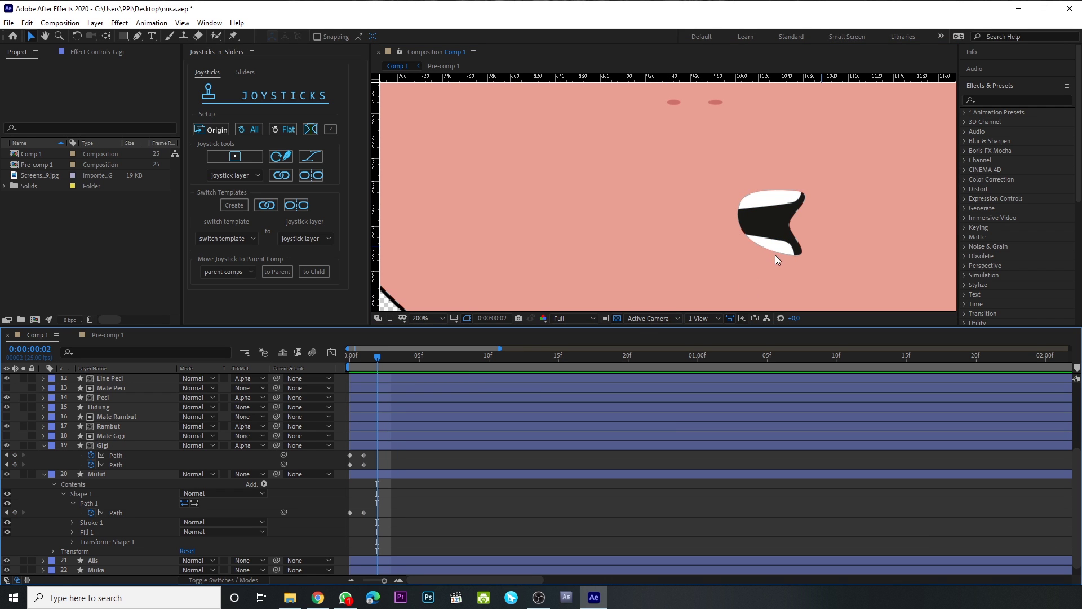
key("comma")
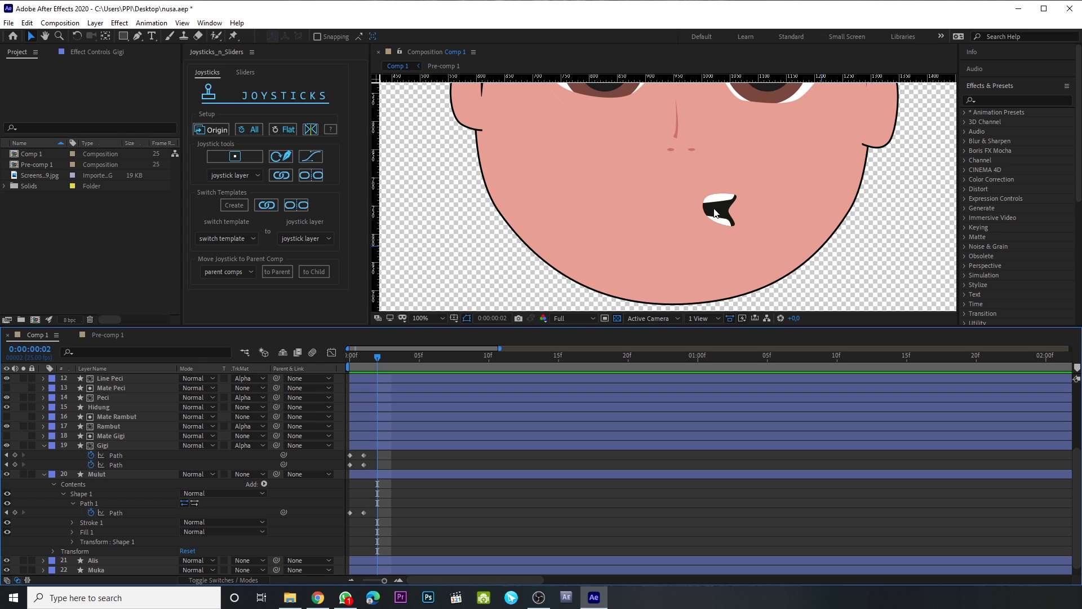
left_click(140, 475)
left_click(115, 512)
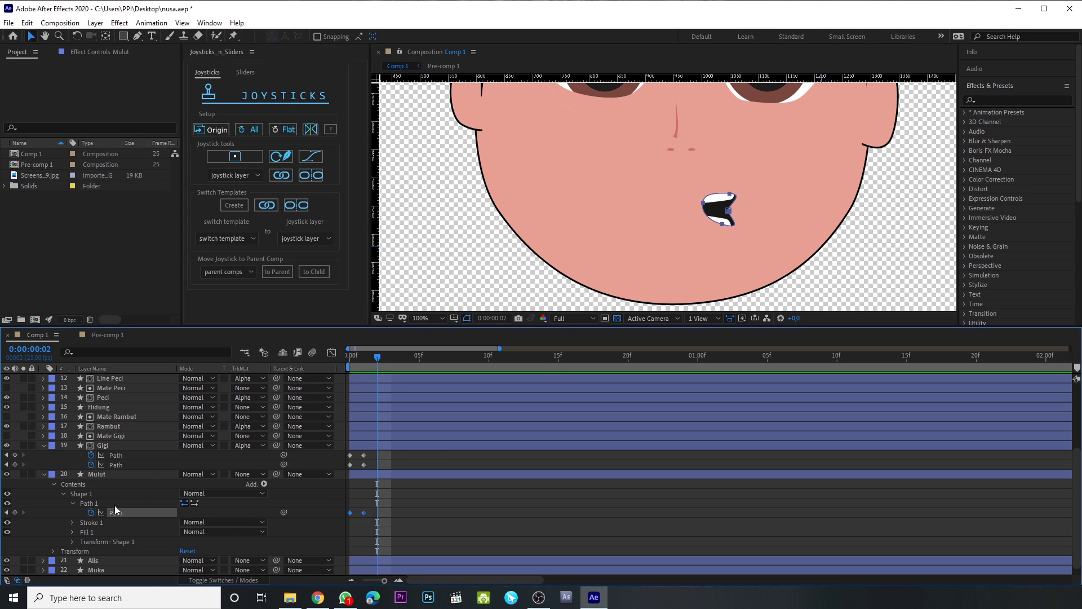
left_click(373, 513)
left_click(350, 513)
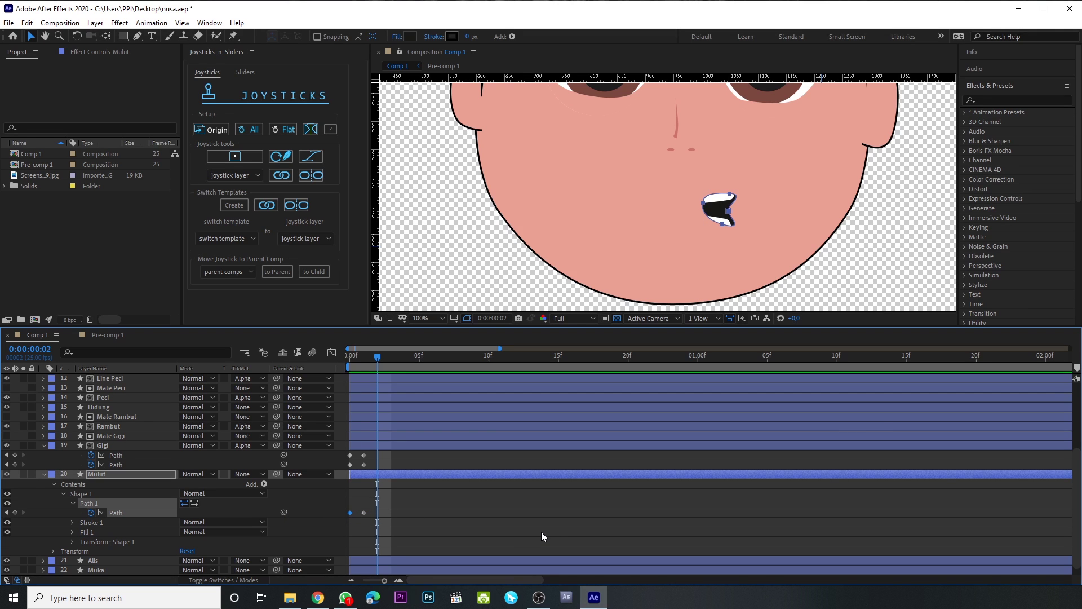
key("ctrl+v")
key("period")
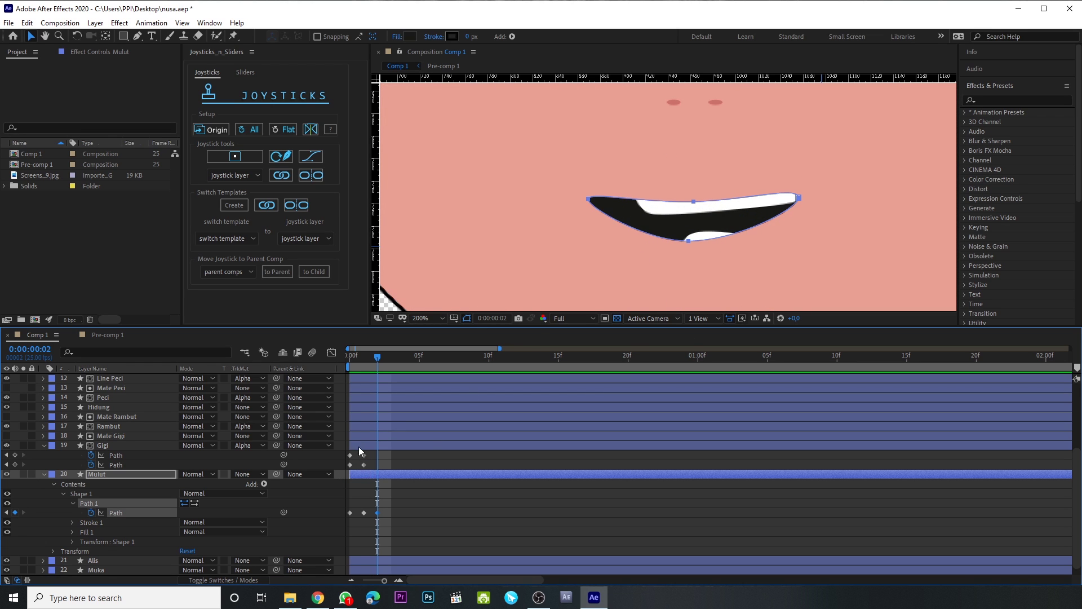
left_click_drag(357, 453, 347, 468)
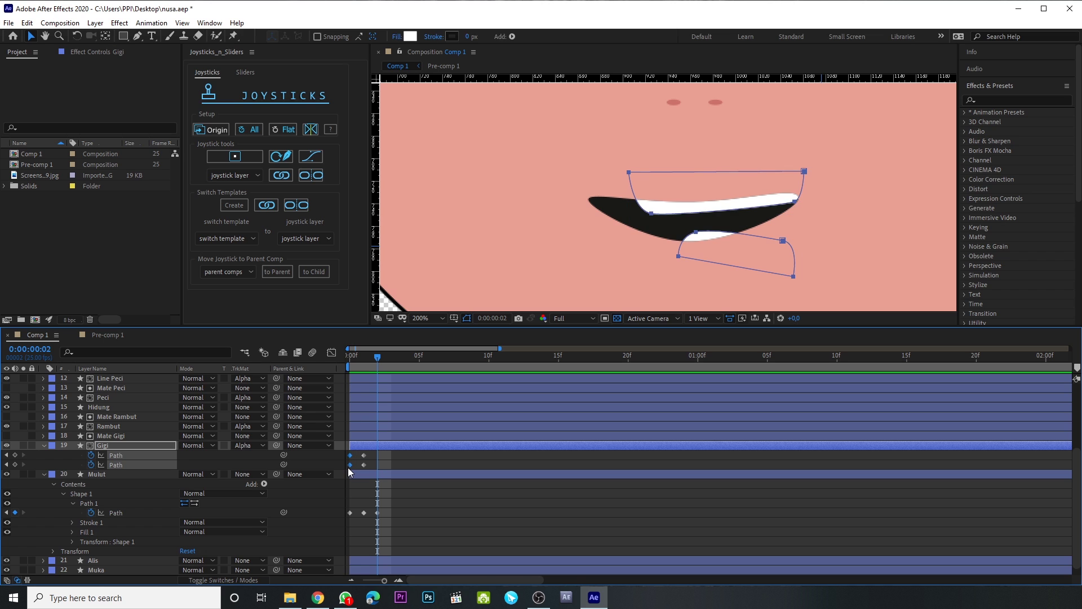
key("ctrl+v")
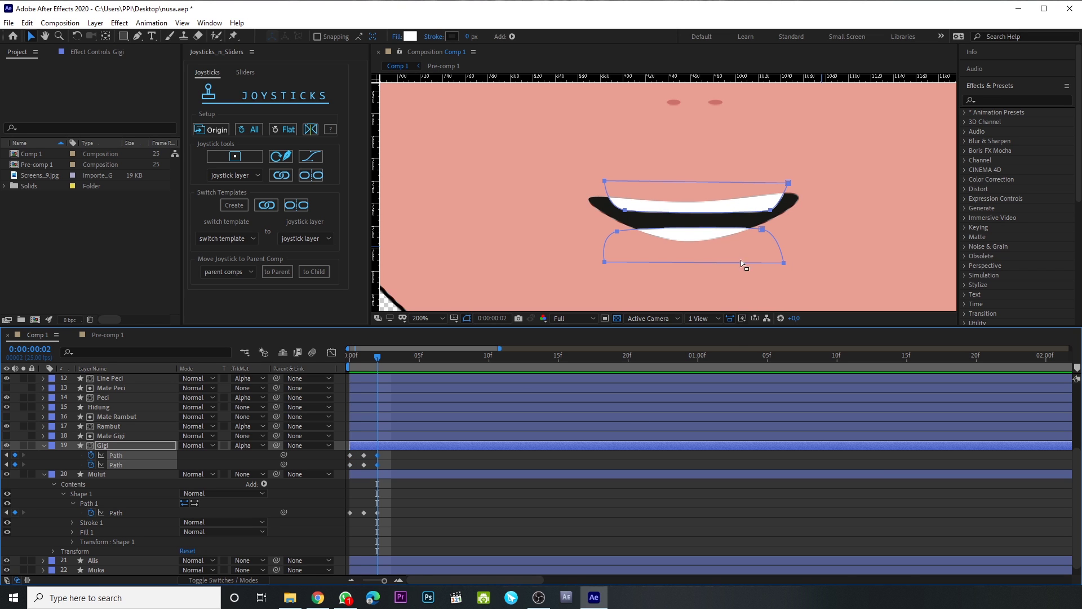
At frame 2, gather the Mulut path's points near the left corner and adjust the handles into a small rounded mouth.
left_click(380, 512)
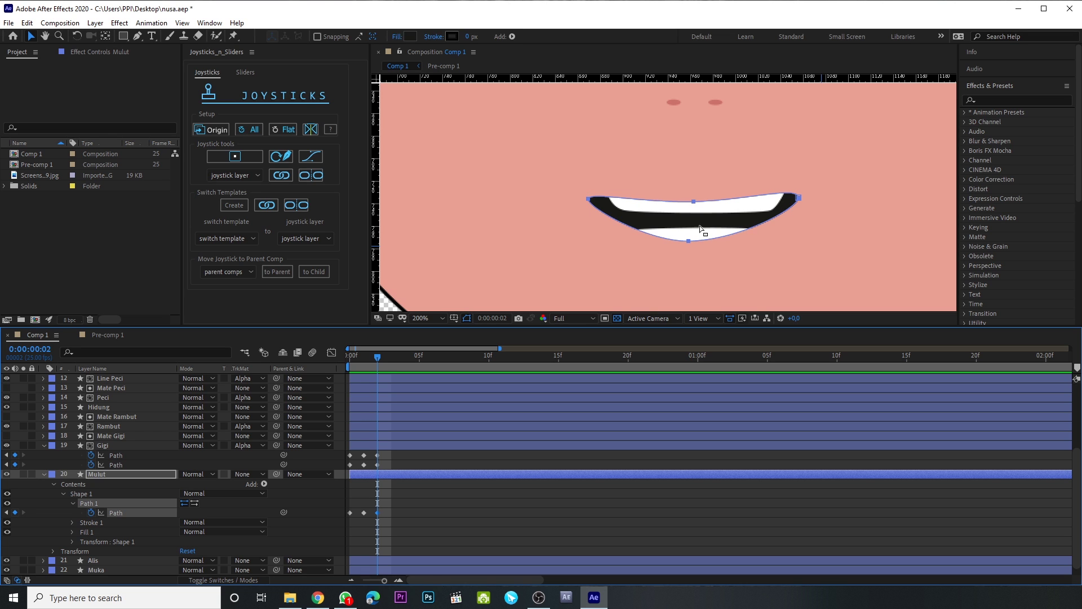
left_click(694, 202)
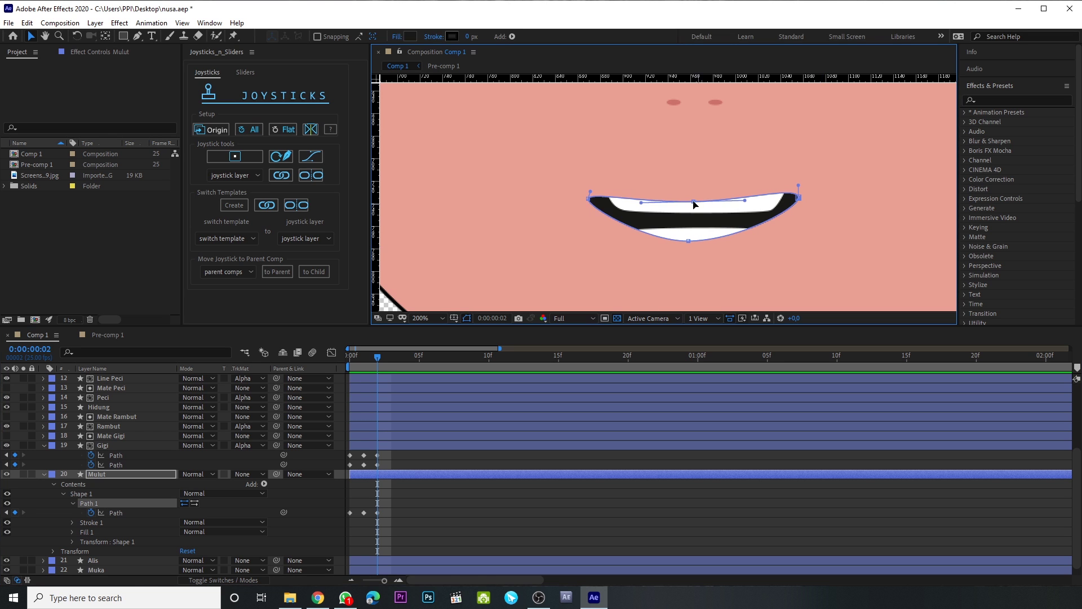
left_click_drag(673, 200, 587, 226)
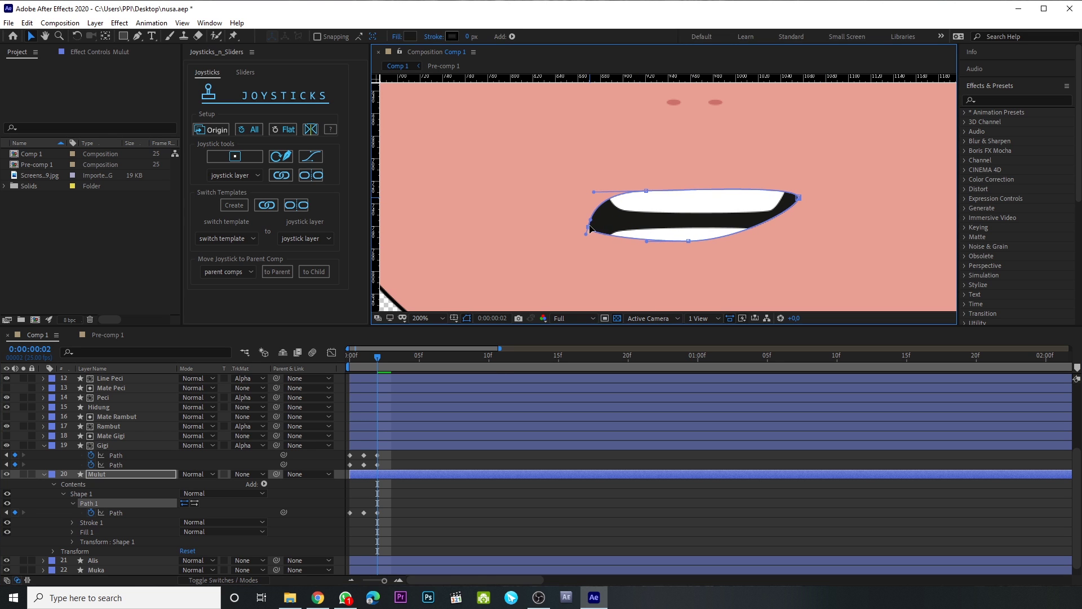
left_click_drag(687, 244, 596, 216)
left_click_drag(798, 197, 659, 230)
left_click_drag(646, 191, 604, 191)
left_click_drag(679, 202, 651, 253)
left_click(625, 253)
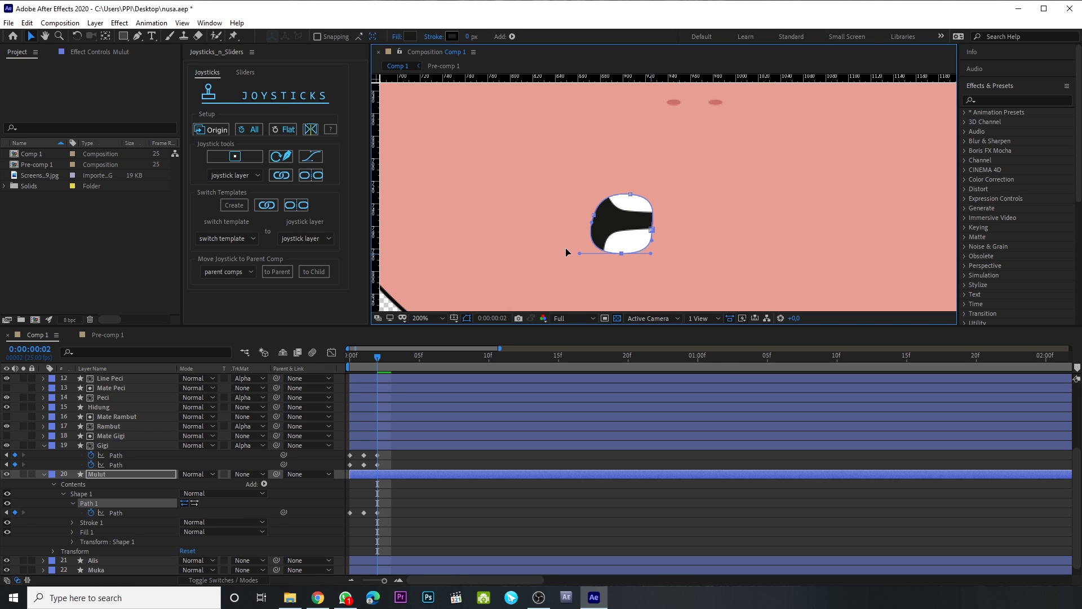
left_click_drag(580, 254, 658, 230)
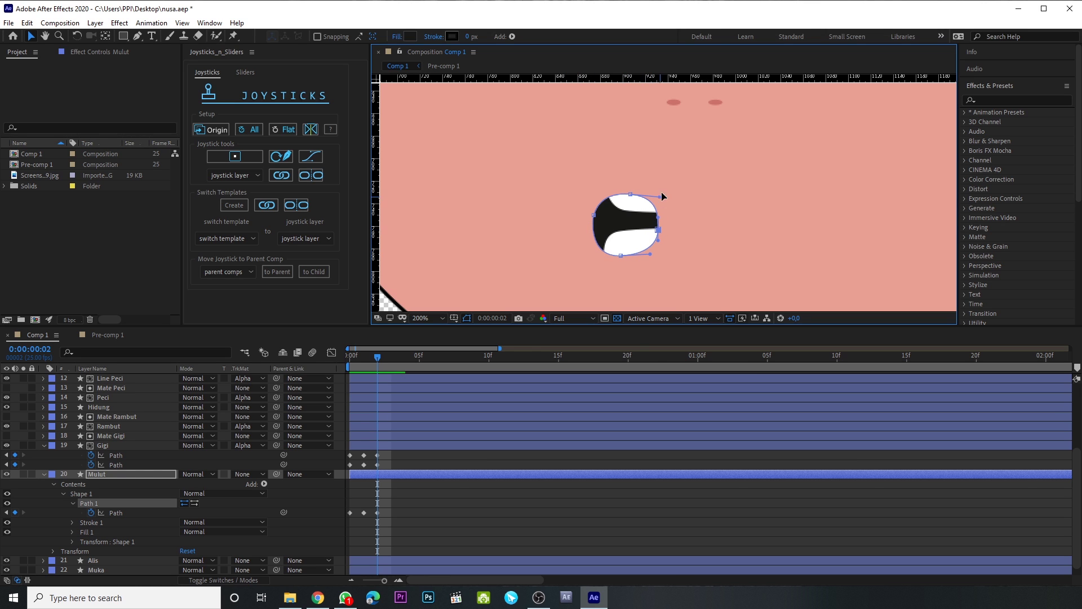
At frame 2, raise and tilt Gigi's upper teeth path, moving its left corner points inward and its lower-right point down.
left_click(115, 456)
left_click_drag(583, 157, 859, 215)
left_click_drag(789, 184, 775, 179)
left_click_drag(832, 217, 722, 170)
left_click_drag(752, 206, 754, 222)
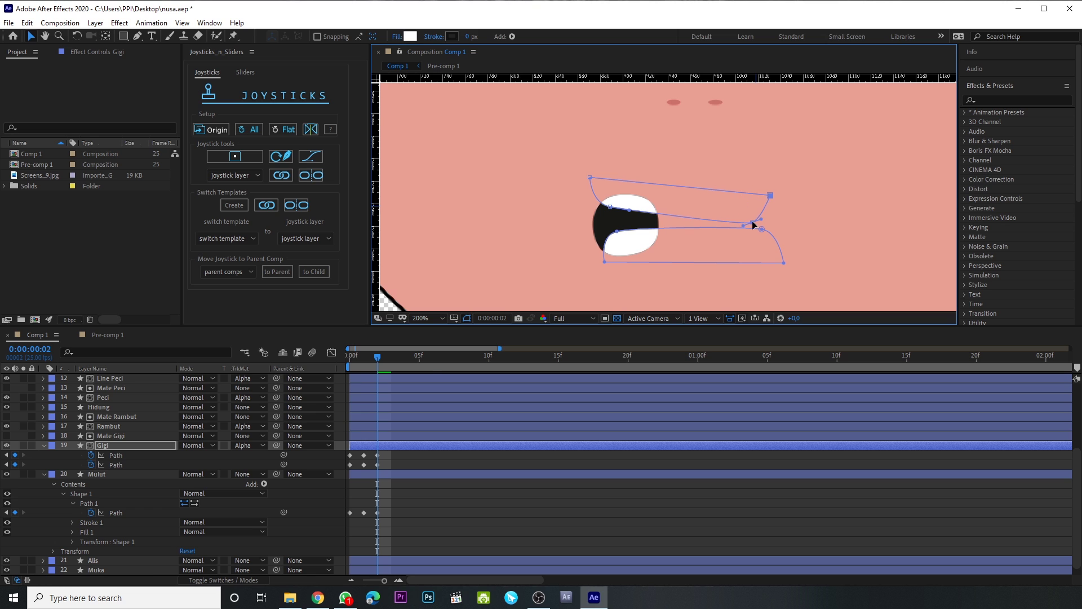
left_click(594, 176)
left_click_drag(594, 176, 609, 166)
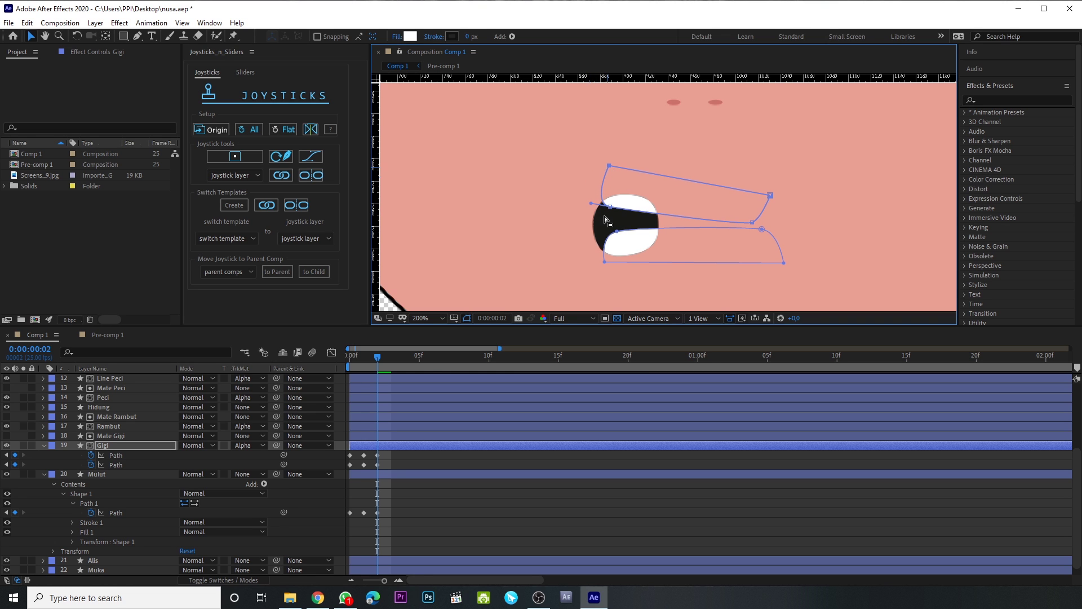
left_click_drag(610, 207, 623, 209)
At frame 2, shift Gigi's lower teeth path down, then move its two right corner points up and inward.
left_click_drag(838, 289, 618, 256)
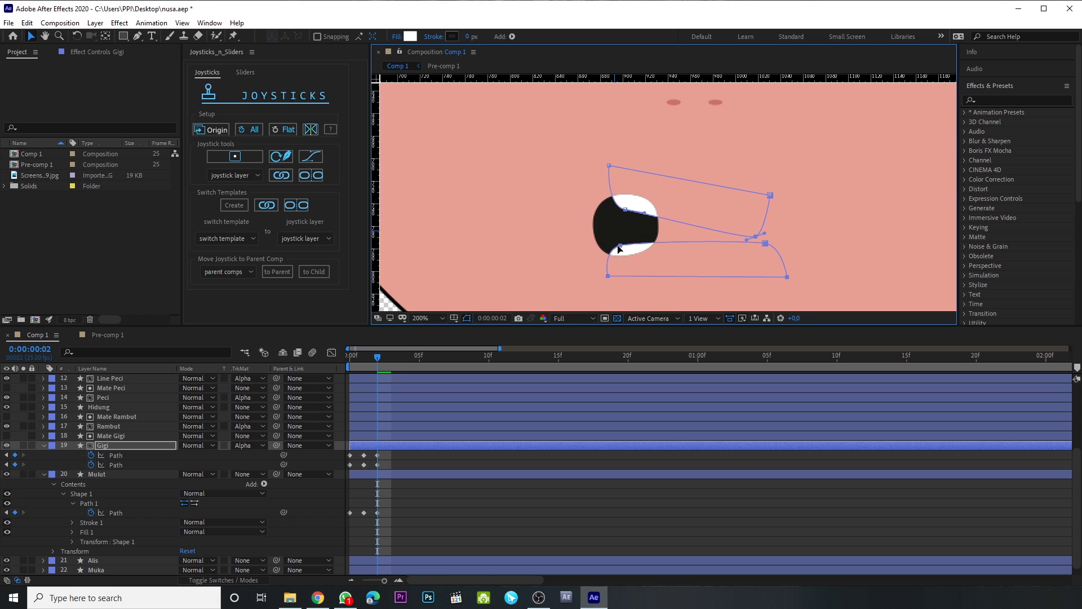
left_click_drag(820, 289, 577, 242)
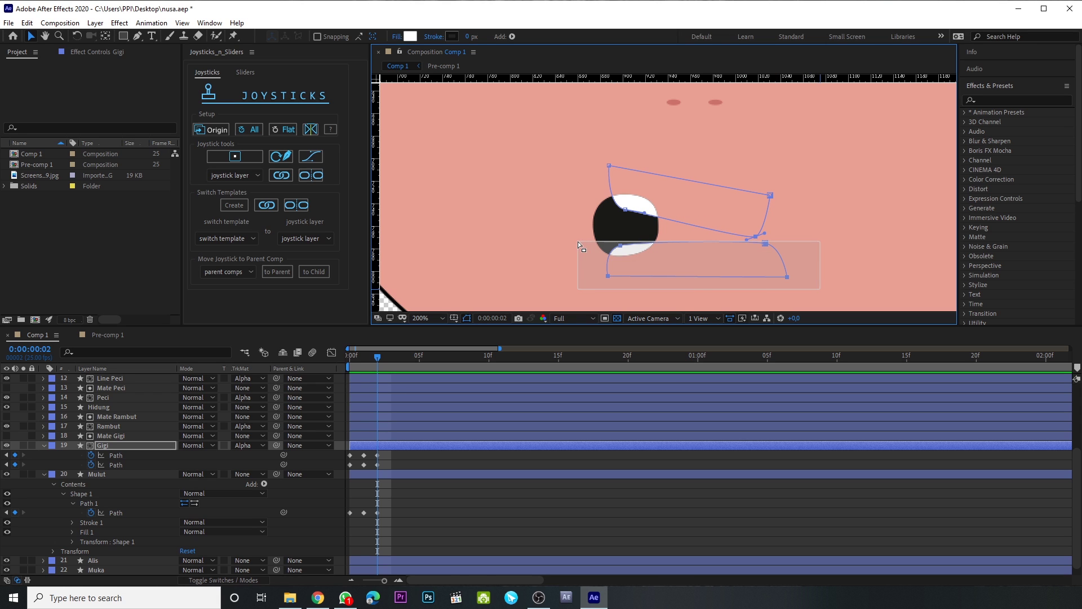
left_click(767, 245)
left_click_drag(767, 243, 739, 230)
left_click_drag(787, 277, 759, 255)
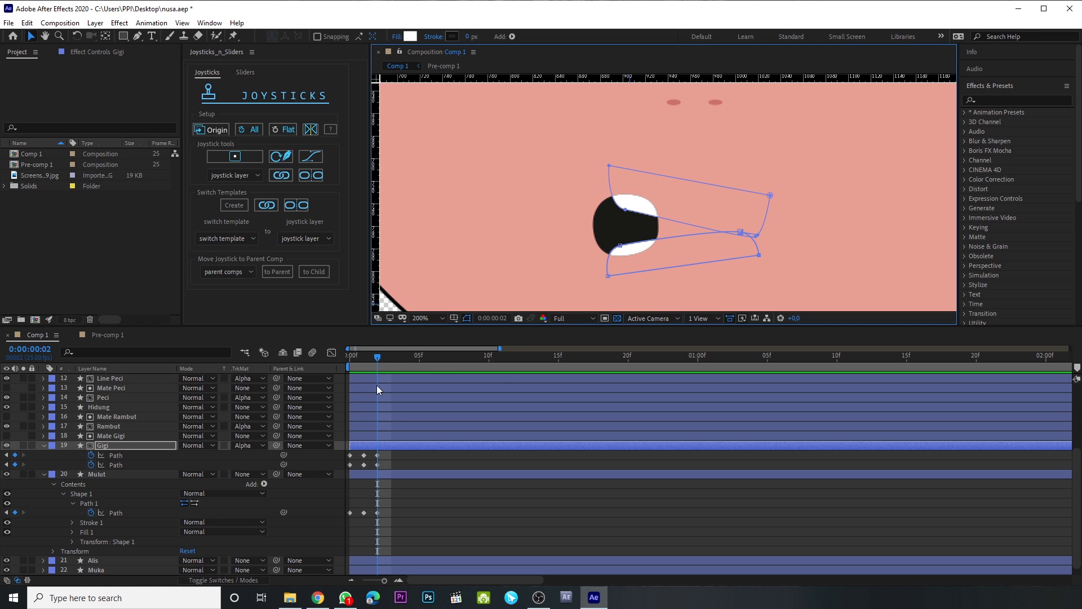
Copy the frame 0 Path keyframes of both Gigi shapes and Mulut to frame 3.
left_click_drag(377, 353, 392, 357)
key("comma")
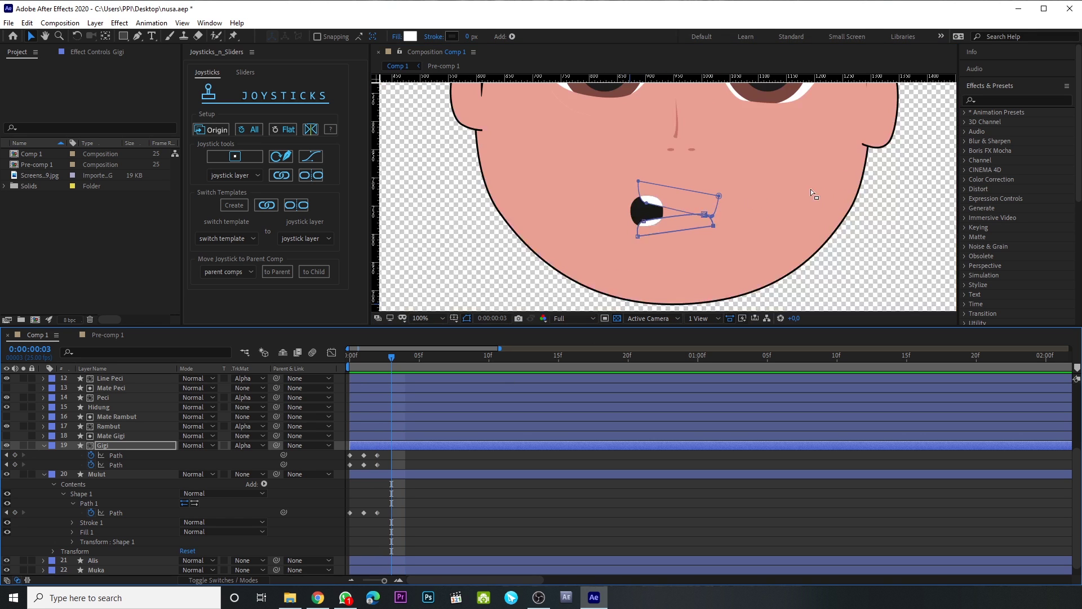
left_click_drag(358, 456, 349, 468)
key("ctrl+v")
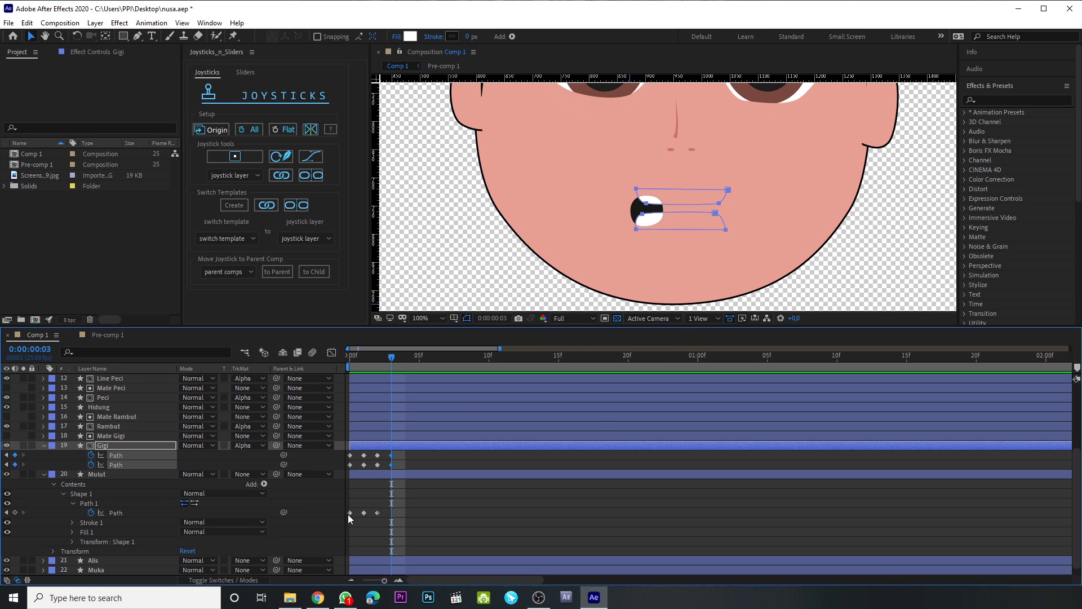
left_click(350, 512)
key("ctrl+v")
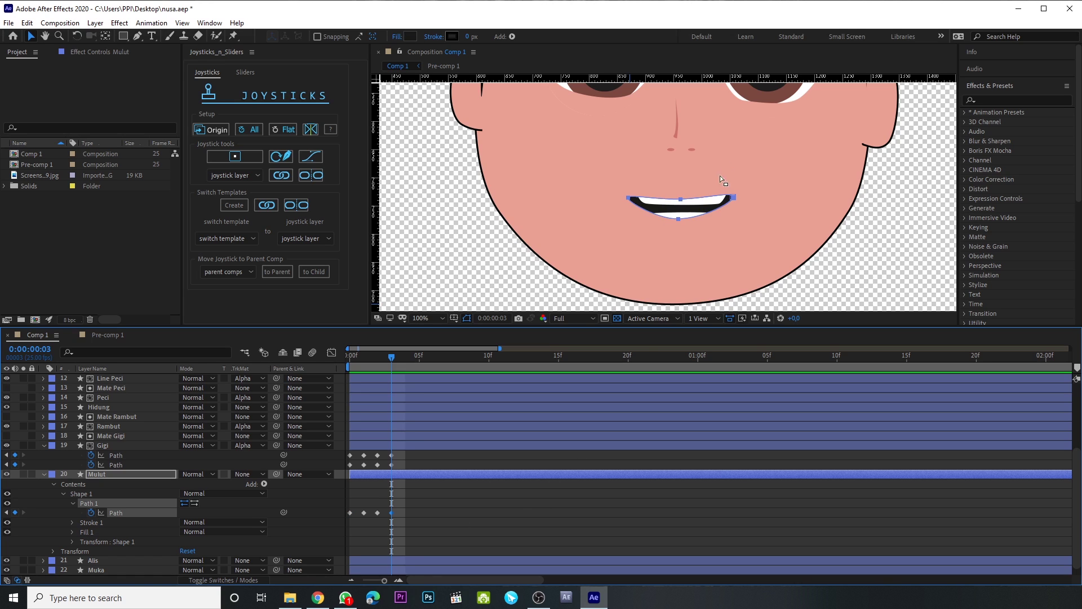
At frame 3, raise the Mulut path's upper middle point slightly and move both mouth corners up into a smile.
key("period")
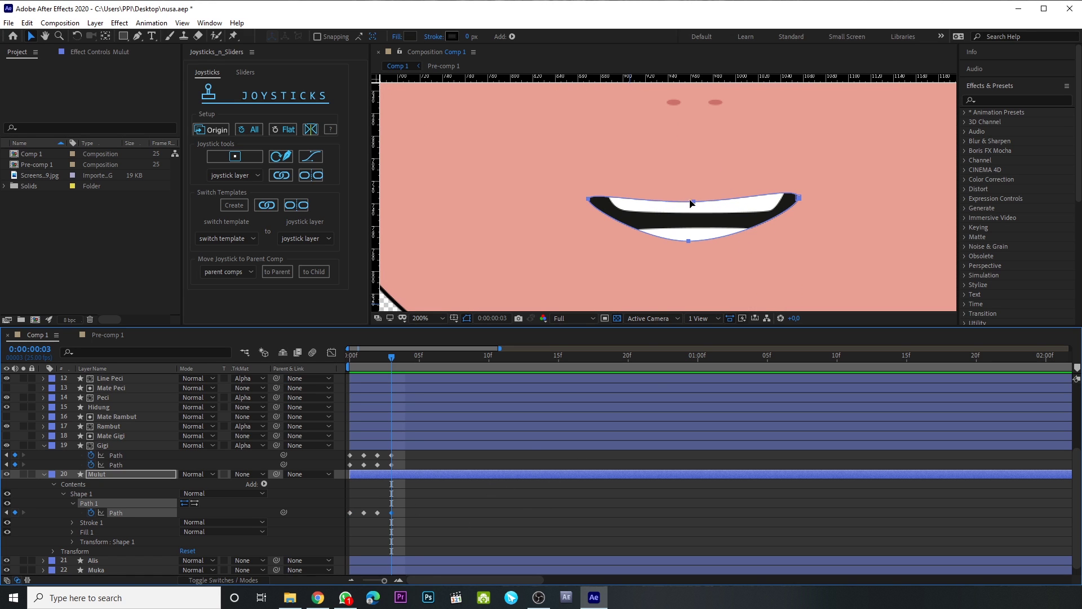
left_click(693, 201)
left_click_drag(693, 201, 696, 198)
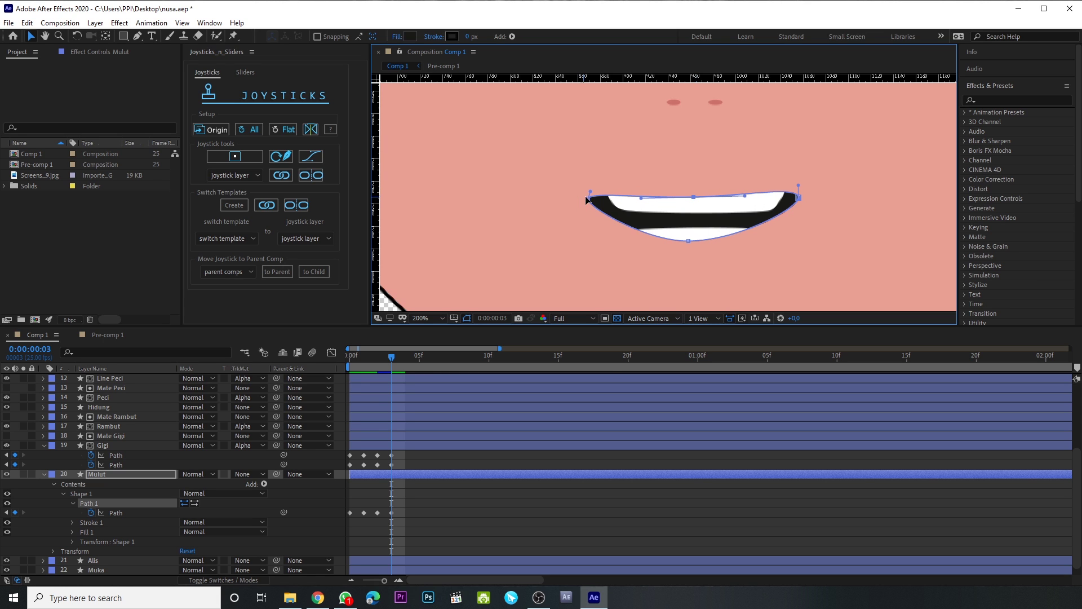
left_click_drag(588, 199, 589, 187)
mouse_move(799, 197)
left_mouse_down()
mouse_move(804, 175)
mouse_move(803, 186)
left_mouse_up()
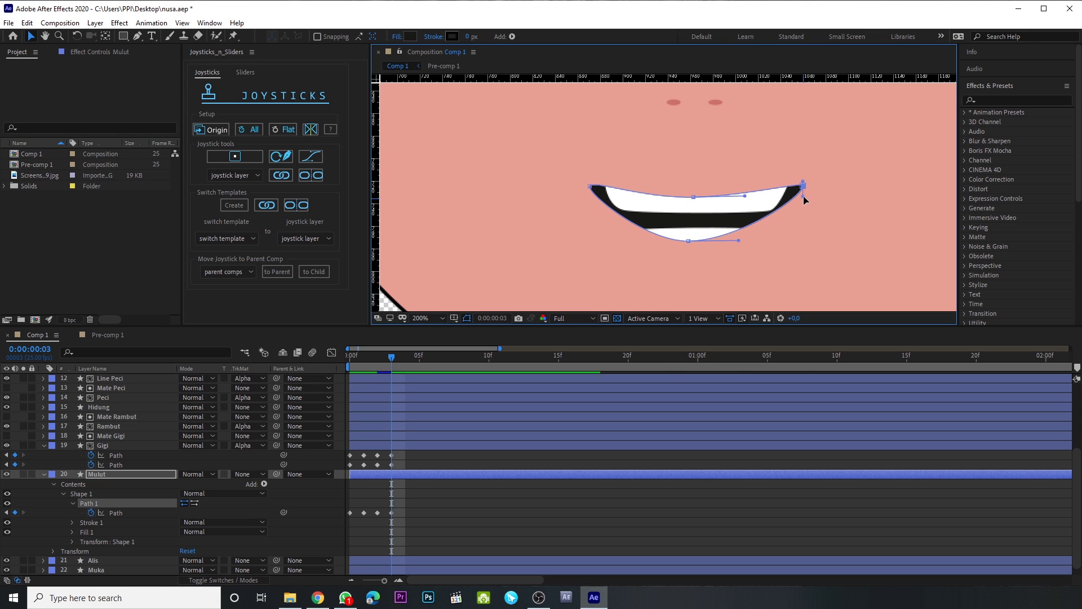
Bring Mulut's bottom point up to the upper lip and align the corner handles, closing the mouth into a thin smile line.
left_click_drag(689, 241, 694, 199)
left_click_drag(587, 196, 587, 186)
left_click_drag(804, 193, 804, 188)
left_click_drag(694, 198, 696, 200)
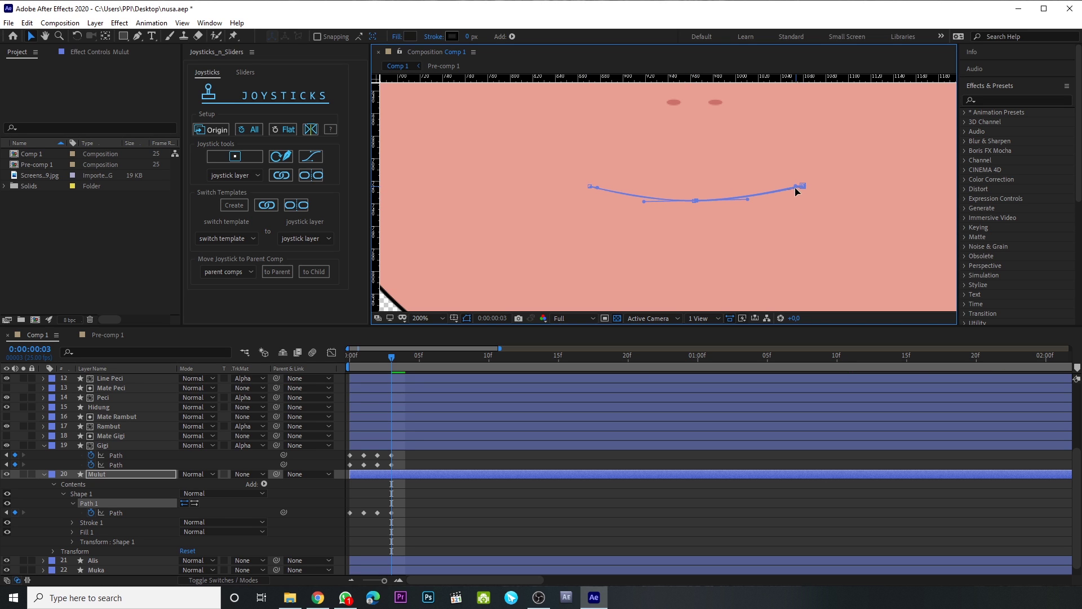
At frame 4, pull the Mulut path's lower middle point down to open the mouth.
left_click_drag(392, 355, 403, 354)
key("comma")
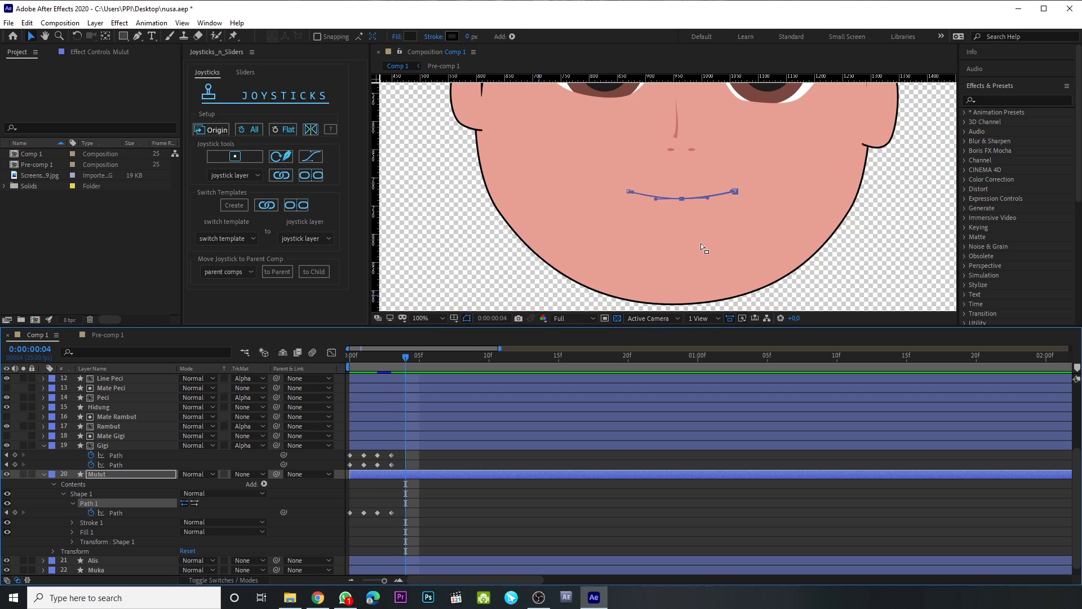
left_click_drag(684, 201, 683, 237)
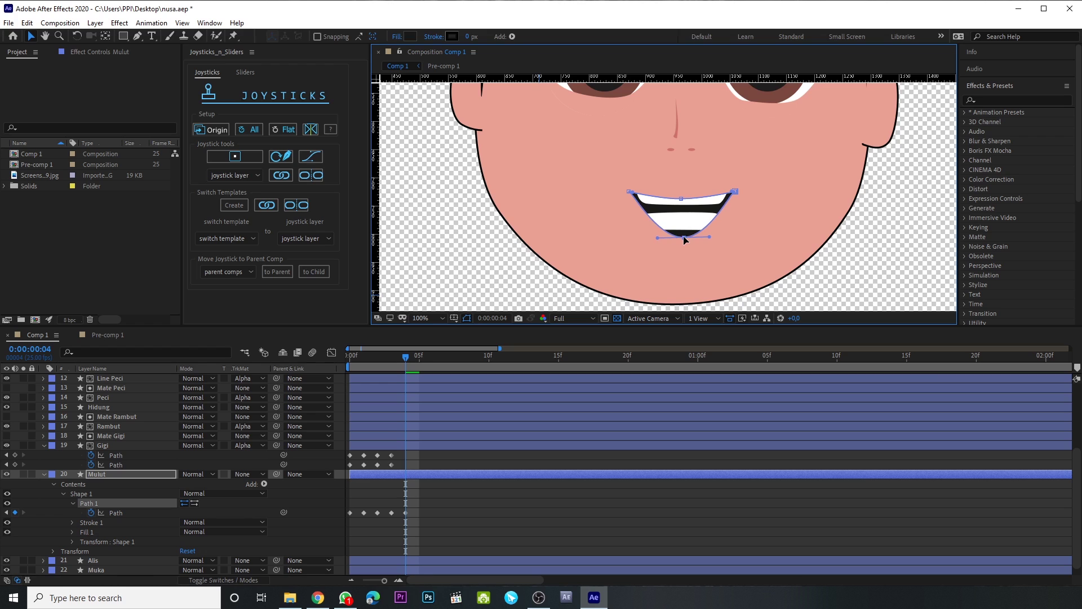
Pull the Mulut corner handles downward at frame 4 to round the lower lip, raise the upper middle point, and curve the upper-left corner.
key("period")
key("period")
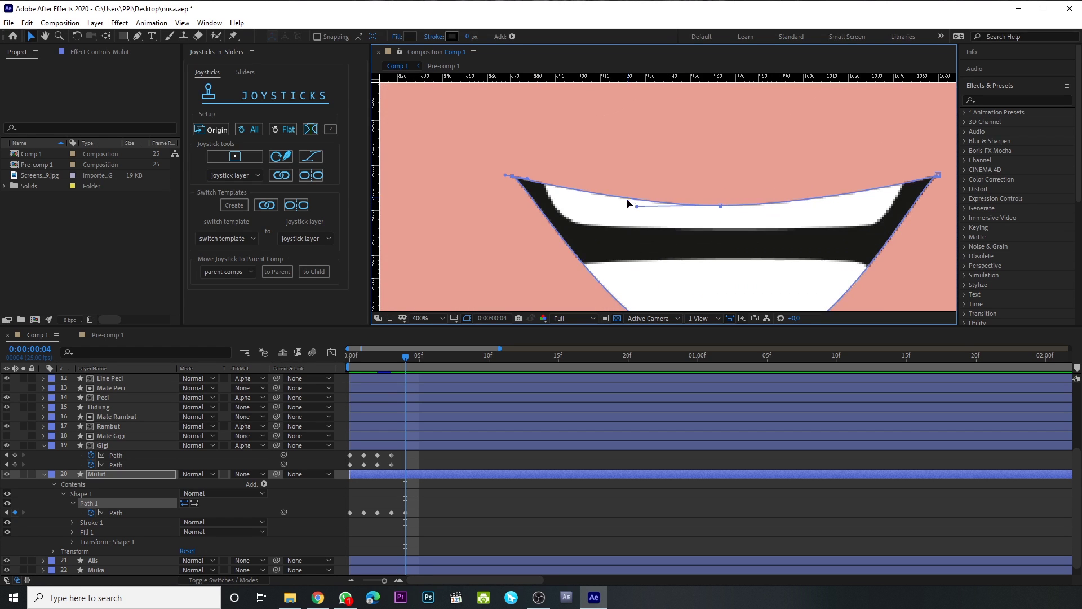
left_click_drag(517, 185, 515, 299)
key("comma")
left_click(798, 203)
left_click_drag(798, 187, 807, 252)
left_click_drag(694, 201, 695, 193)
left_click_drag(590, 186, 599, 174)
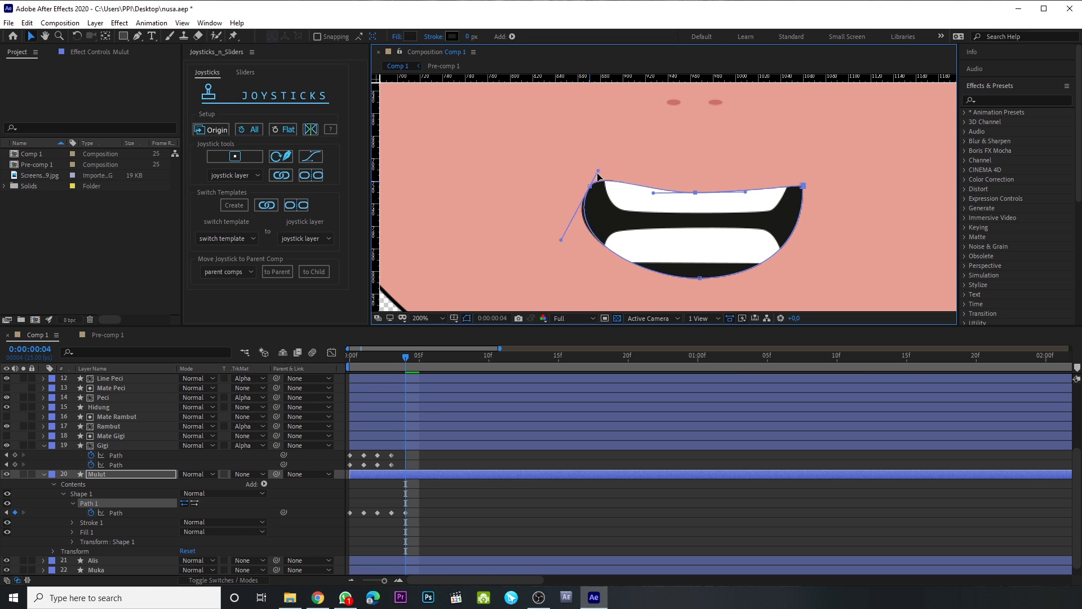
Adjust the Mulut path's right corner handles at frame 4 so that corner bulges outward like the left one.
left_click(809, 188)
key("period")
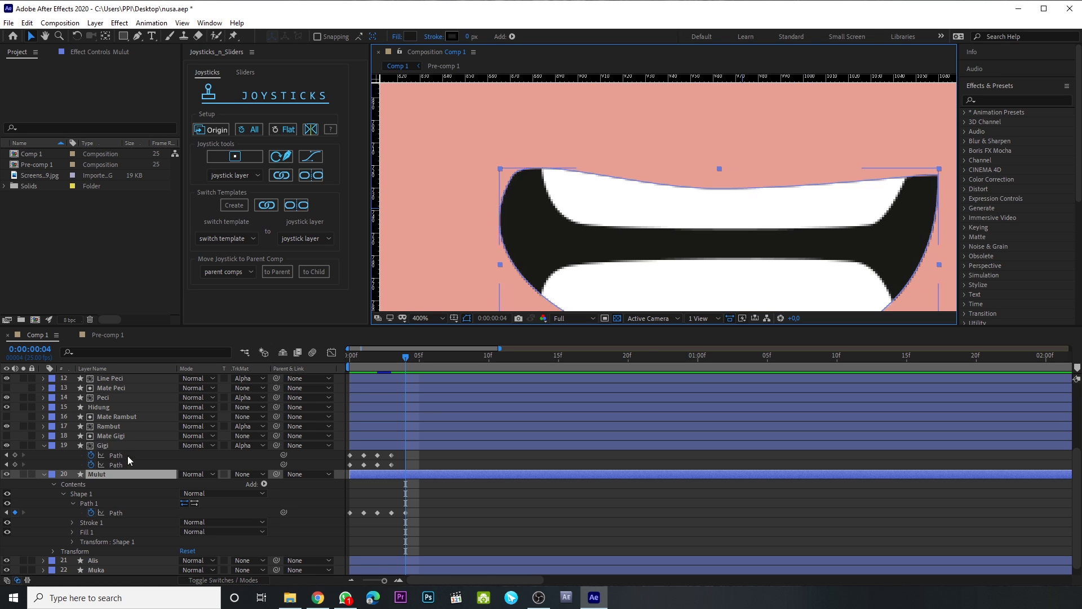
left_click(89, 502)
left_click(938, 175)
left_click_drag(937, 172, 925, 151)
key("comma")
left_click_drag(799, 178, 836, 226)
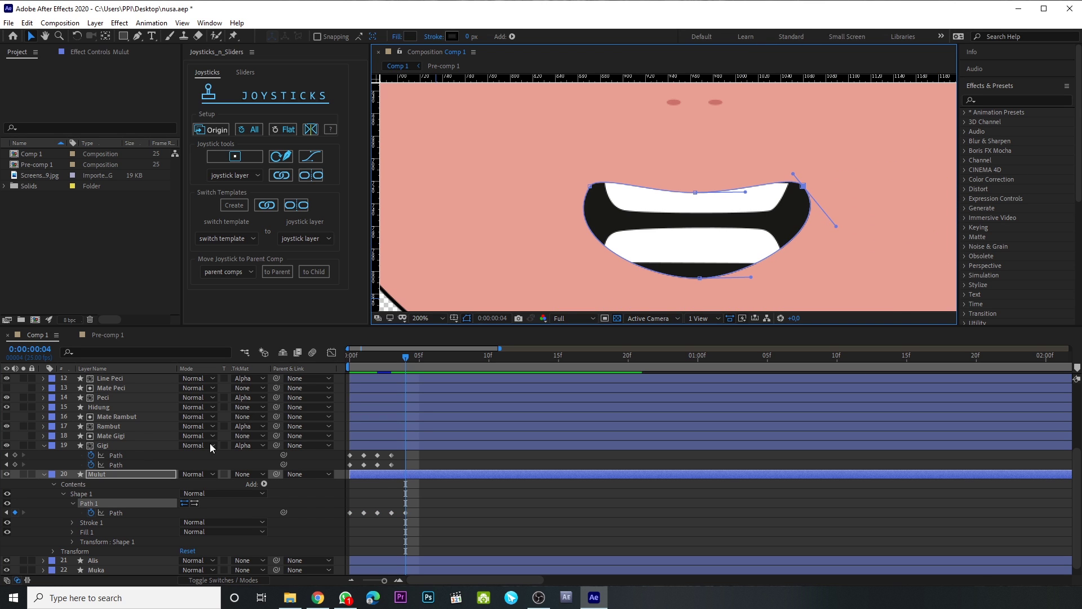
At frame 4, move Gigi's lower teeth path down to the mouth's bottom edge and its upper teeth path up.
left_click(103, 445)
left_click(115, 464)
left_click_drag(823, 284, 547, 219)
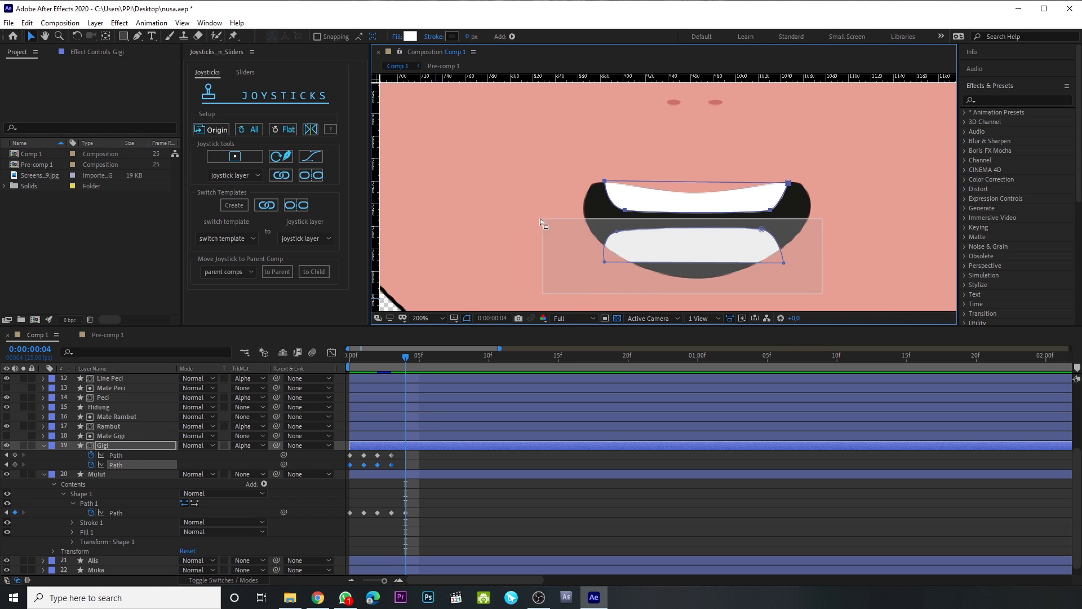
left_click_drag(764, 232, 769, 279)
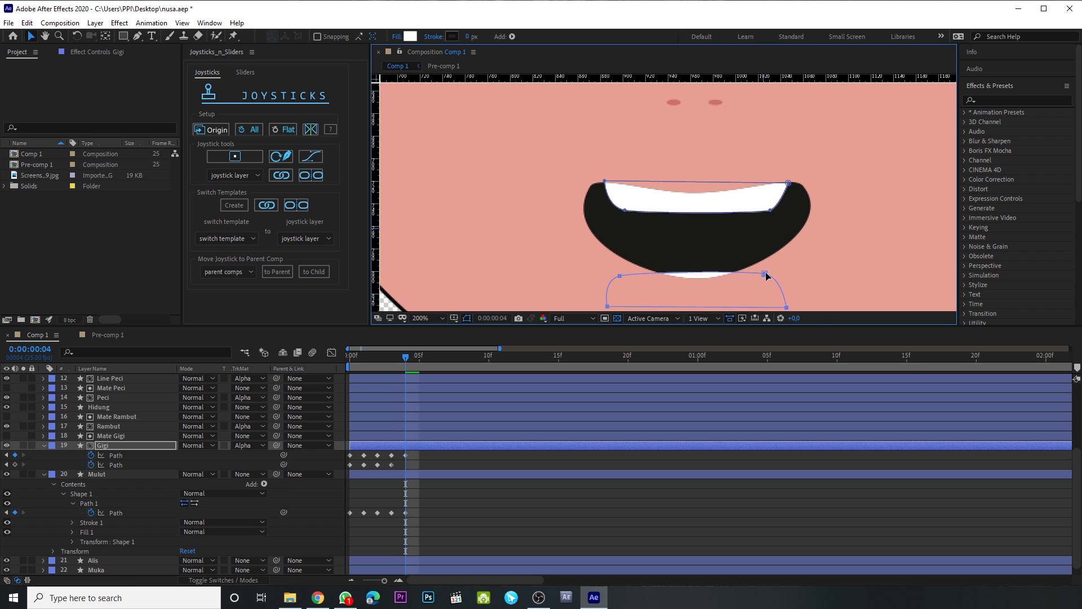
left_click_drag(581, 163, 774, 195)
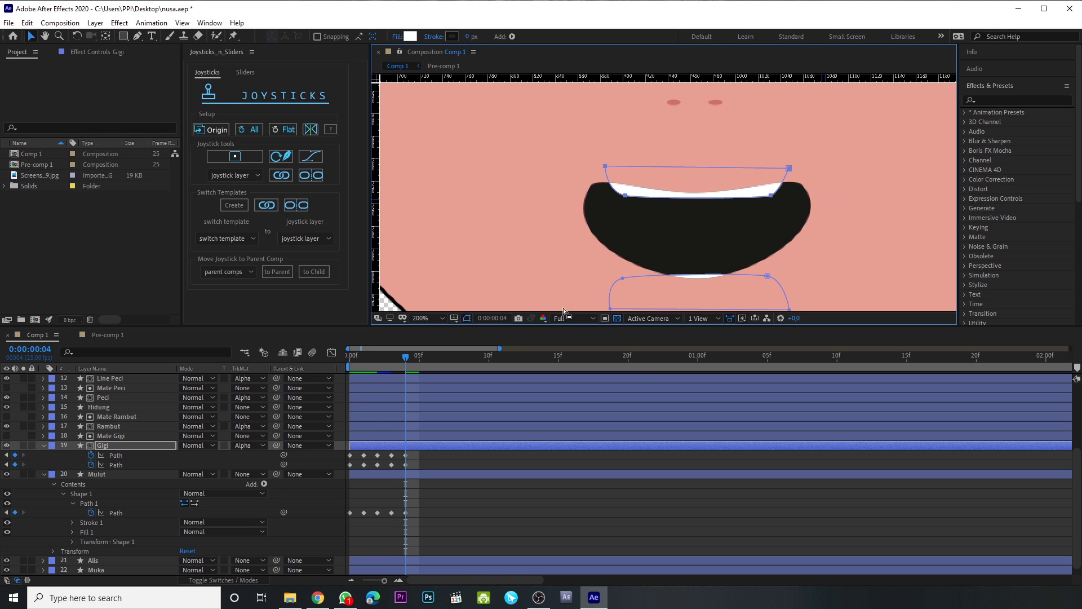
Set the Mulut layer's stroke width to 3 px.
left_click(90, 475)
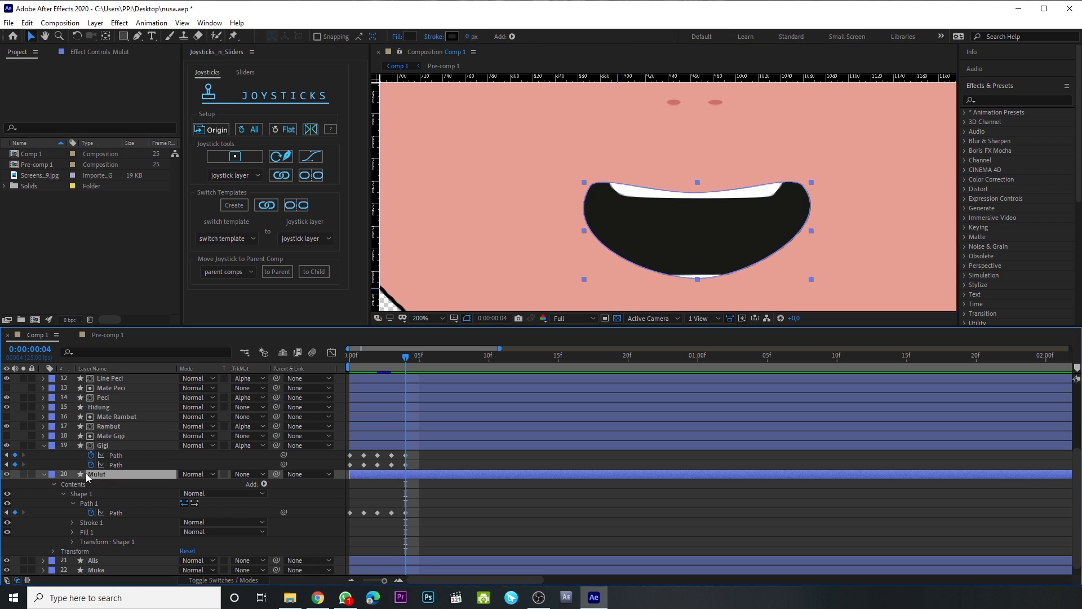
left_click(468, 37)
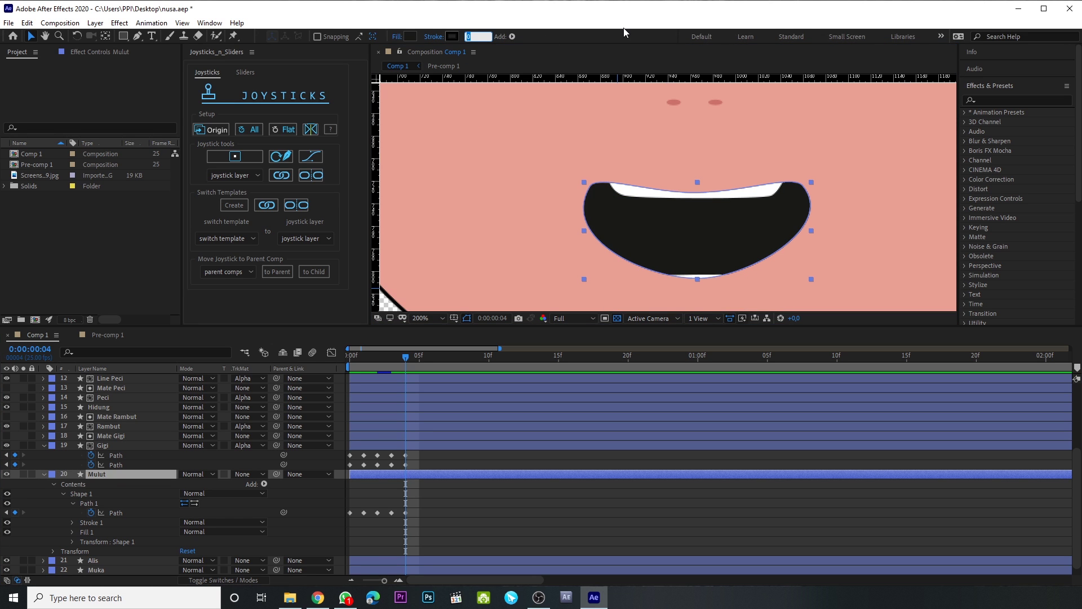
type("3")
key("Return")
left_click(543, 541)
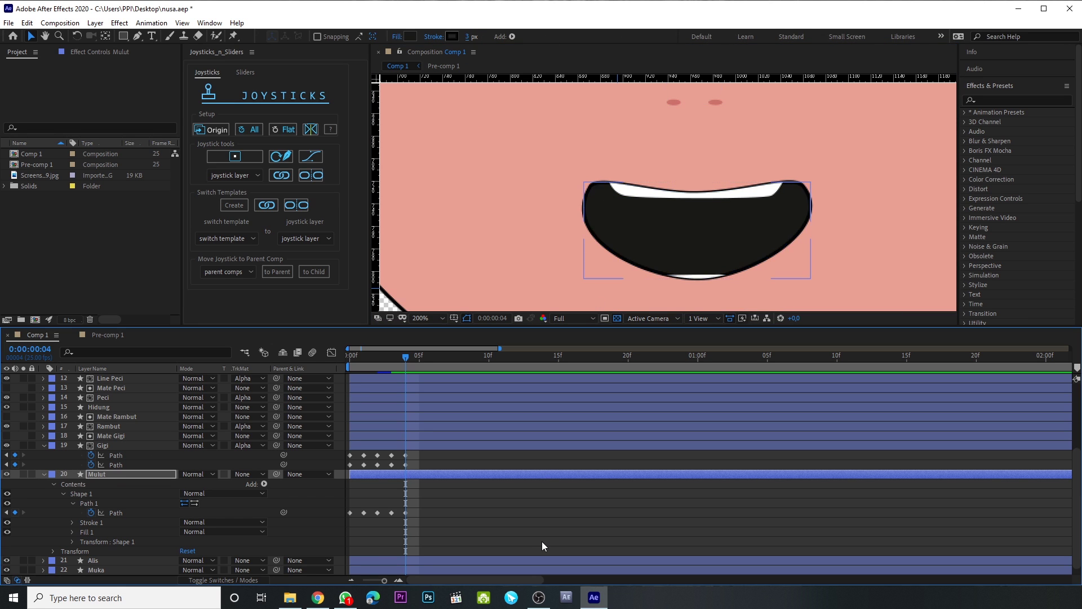
Return the playhead to frame 0 and collapse the Gigi and Mulut layer properties.
left_click_drag(360, 356, 344, 358)
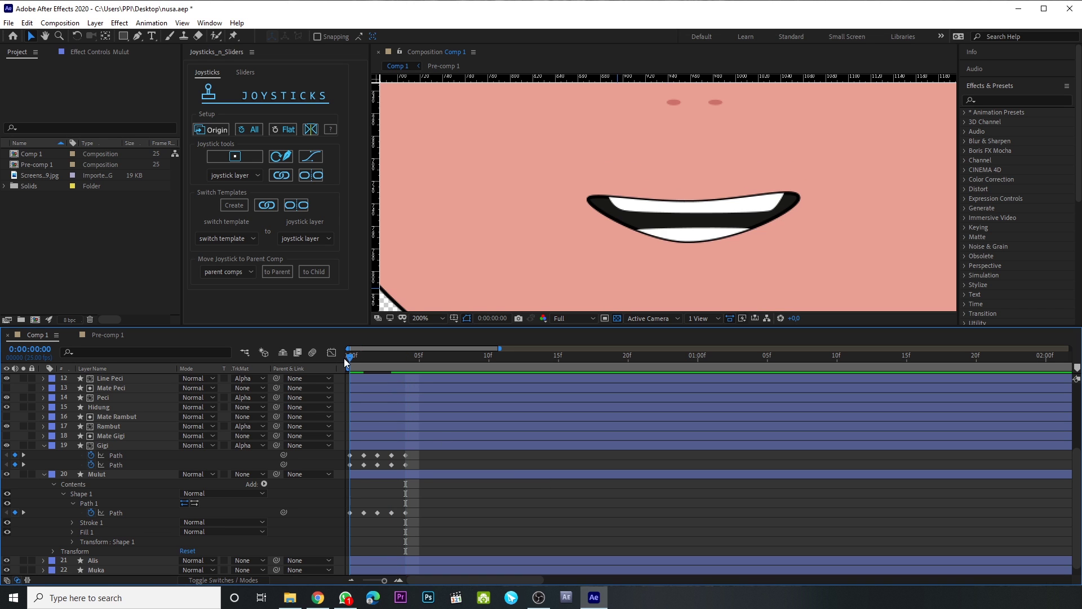
scroll(754, 216, "down", 3)
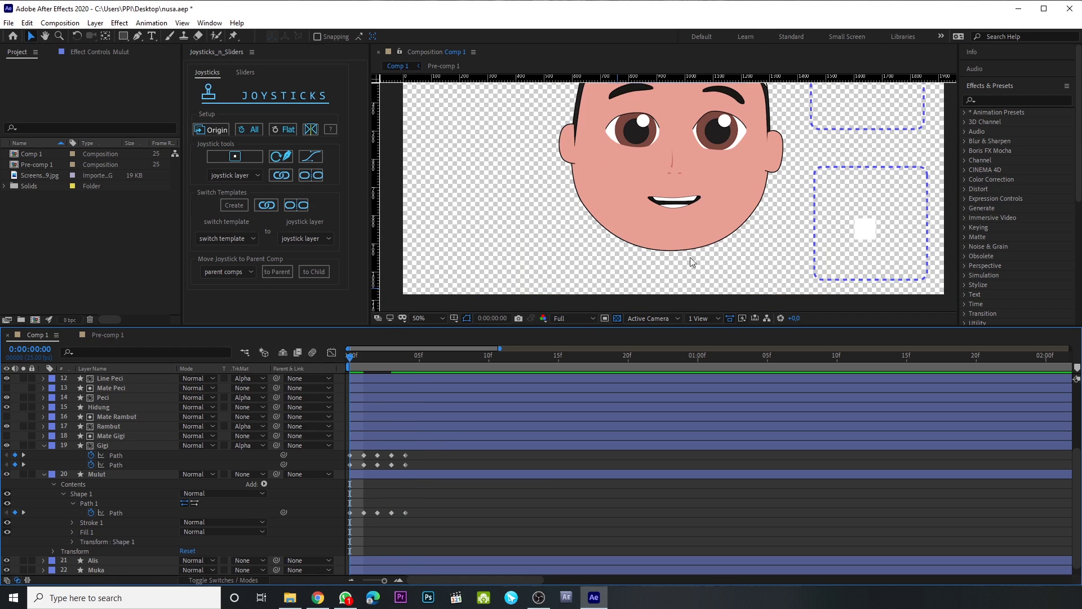
mouse_move(351, 354)
left_mouse_down()
mouse_move(405, 354)
mouse_move(343, 367)
left_mouse_up()
left_click(159, 444)
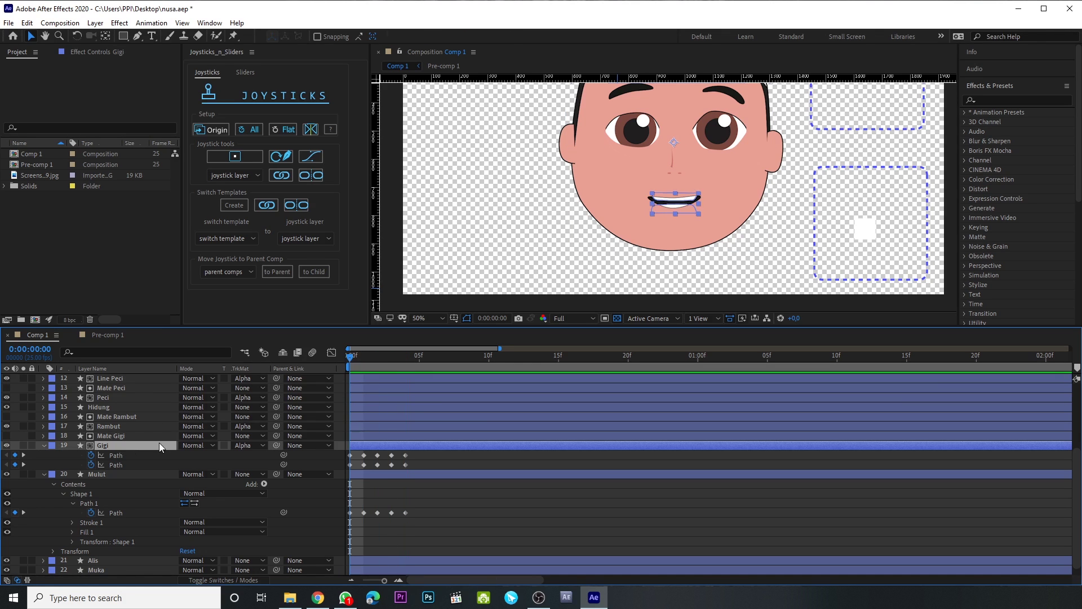
left_click(44, 474)
left_click(44, 512)
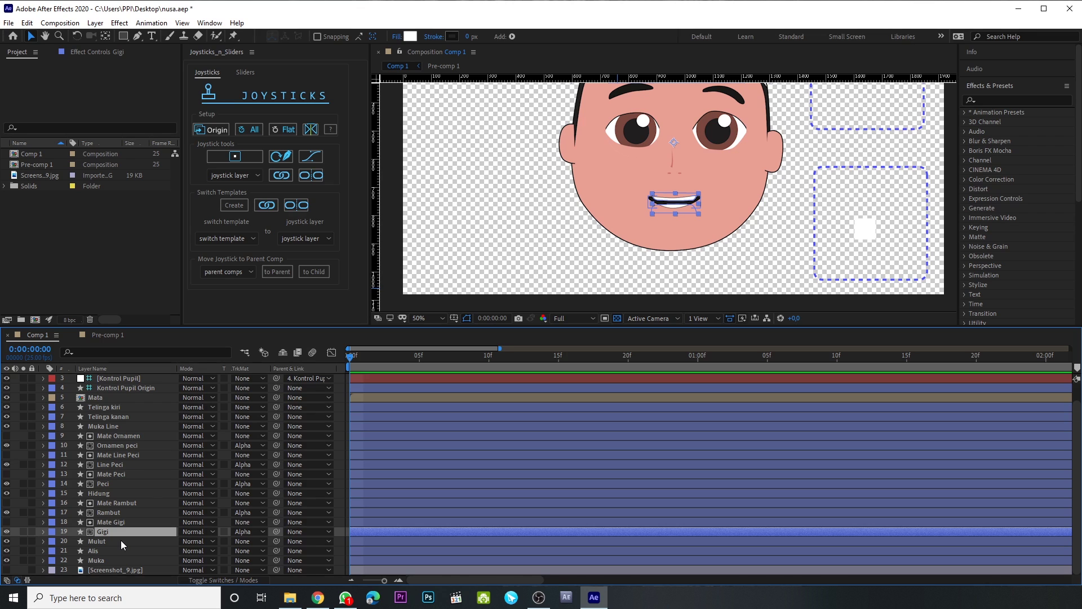
Create a new joystick from the Gigi and Mulut layers and name it Kontrol Mulut.
left_click(109, 542, "shift")
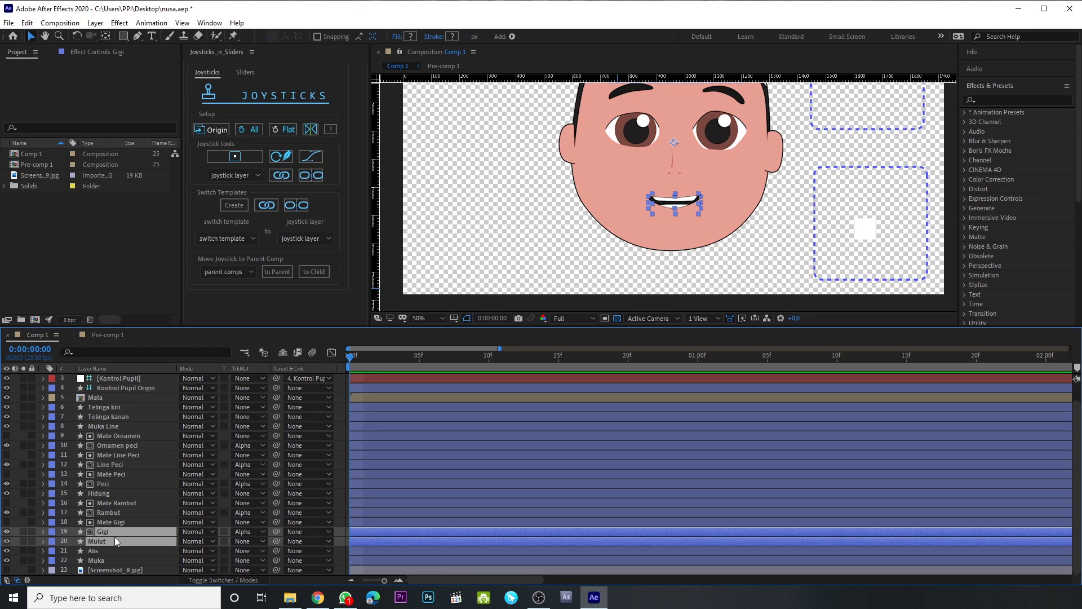
left_click(109, 512)
left_click(107, 531)
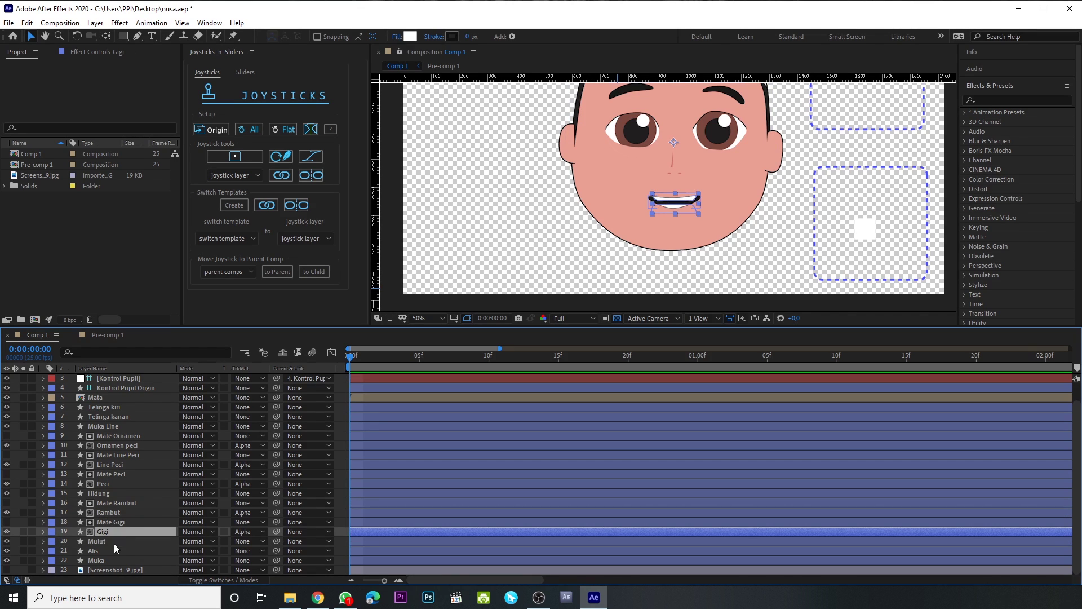
left_click(114, 539, "shift")
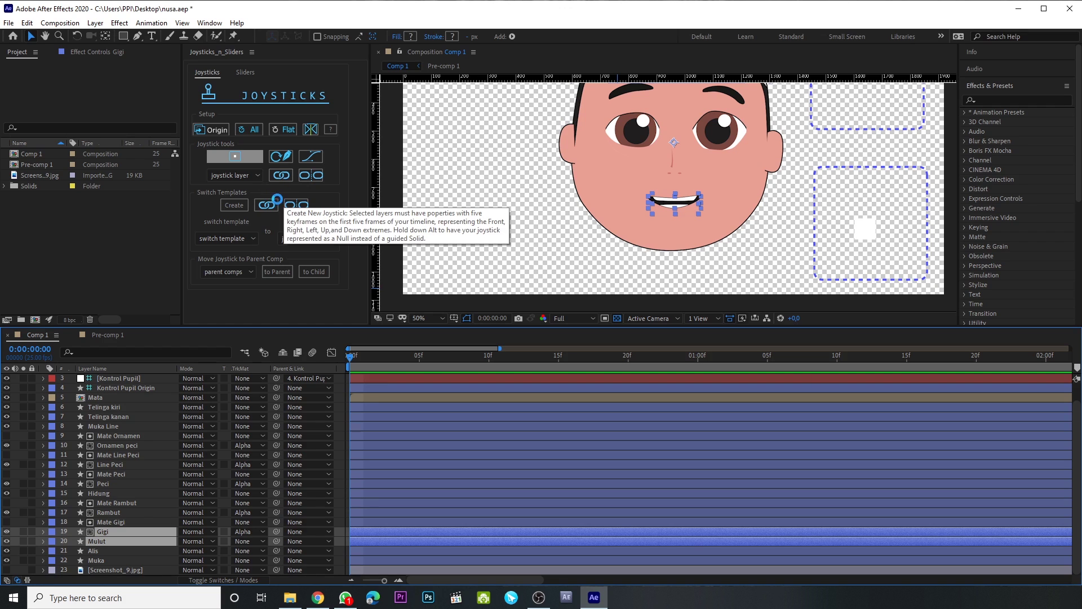
left_click(286, 196)
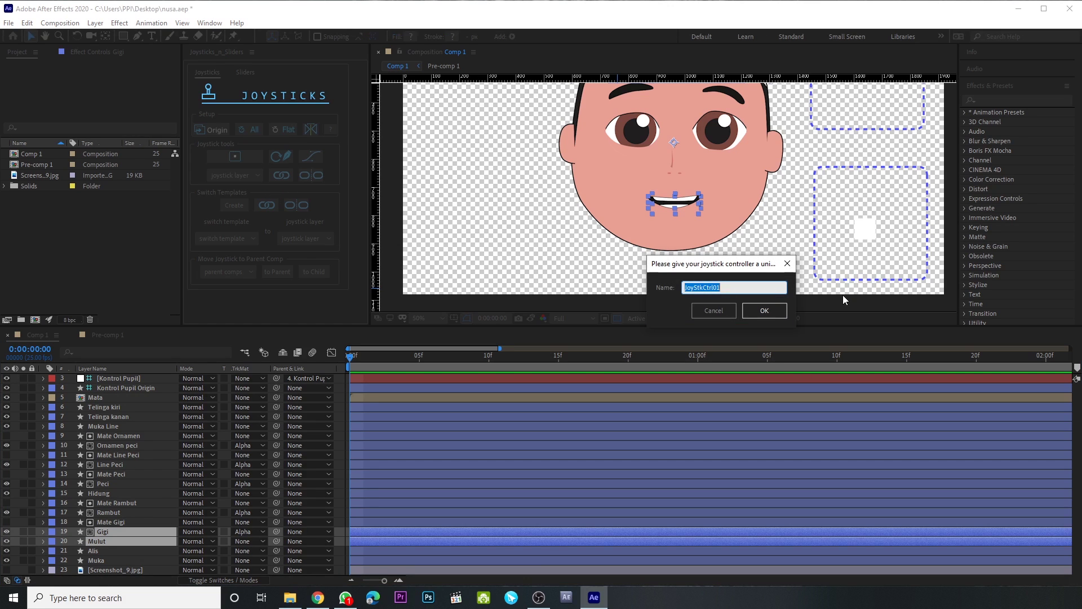
type("Kontrol Mulut")
left_click(765, 310)
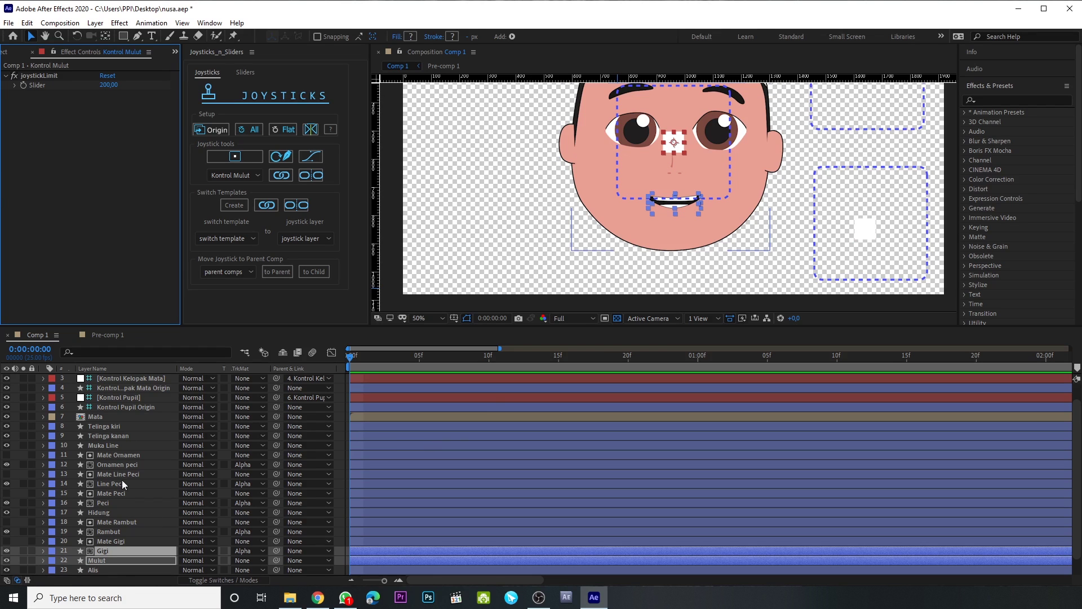
Move the Kontrol Mulut joystick, handle and origin together, off the face to the empty canvas area left of the head.
left_click(143, 381)
scroll(150, 406, "up", 1)
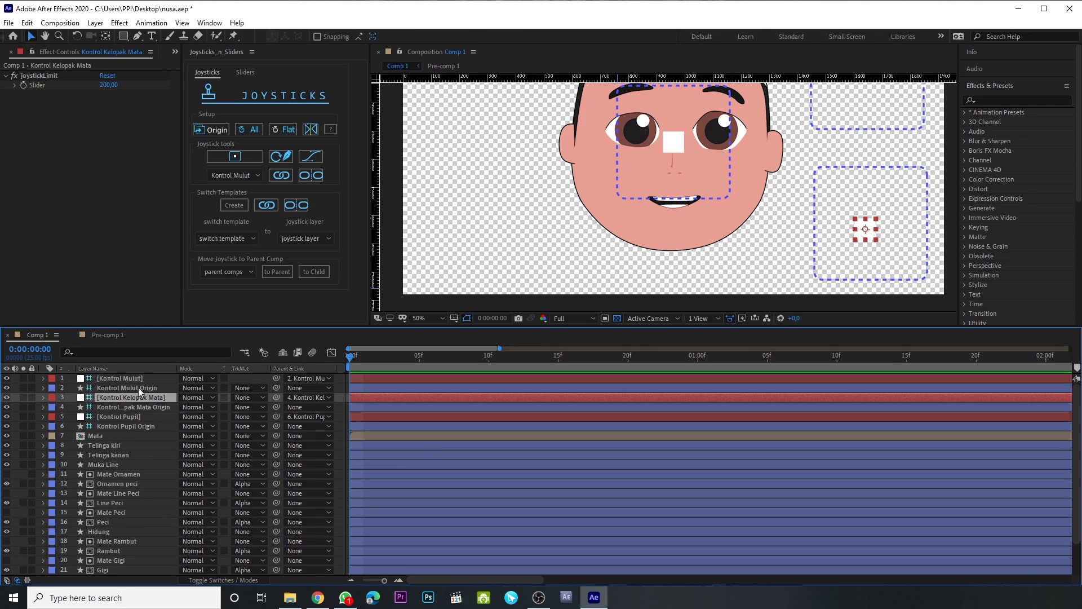
left_click(141, 380)
left_click(140, 387, "shift")
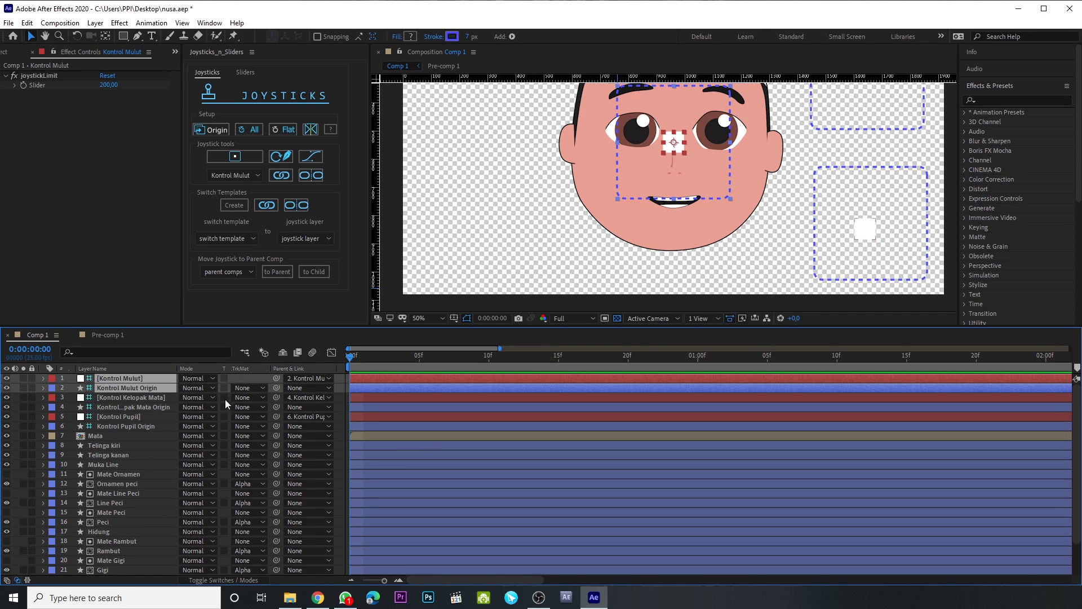
scroll(721, 195, "down", 2)
scroll(721, 195, "up", 2)
left_click(736, 185)
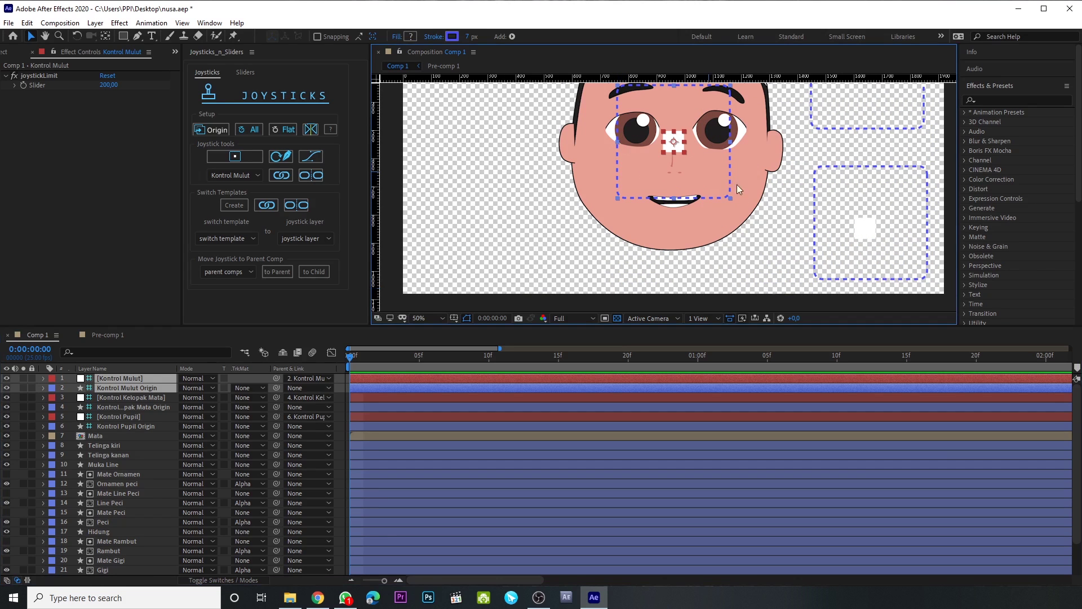
left_click(152, 389)
left_click_drag(667, 189, 522, 257)
Test the mouth poses by moving the Kontrol Mulut handle around inside its joystick frame.
left_click(492, 221)
mouse_move(493, 222)
left_mouse_down()
mouse_move(487, 148)
mouse_move(489, 184)
mouse_move(578, 220)
mouse_move(471, 249)
mouse_move(491, 285)
mouse_move(488, 219)
mouse_move(426, 215)
mouse_move(476, 186)
mouse_move(483, 162)
mouse_move(484, 261)
mouse_move(492, 195)
mouse_move(490, 224)
left_mouse_up()
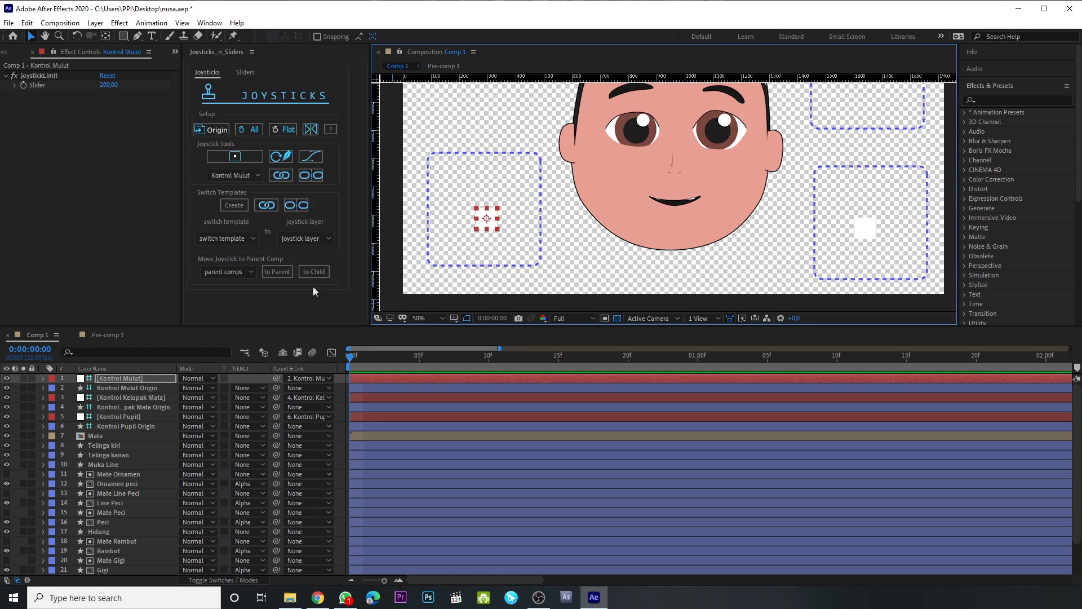
mouse_move(489, 229)
left_mouse_down()
mouse_move(492, 251)
mouse_move(492, 216)
left_mouse_up()
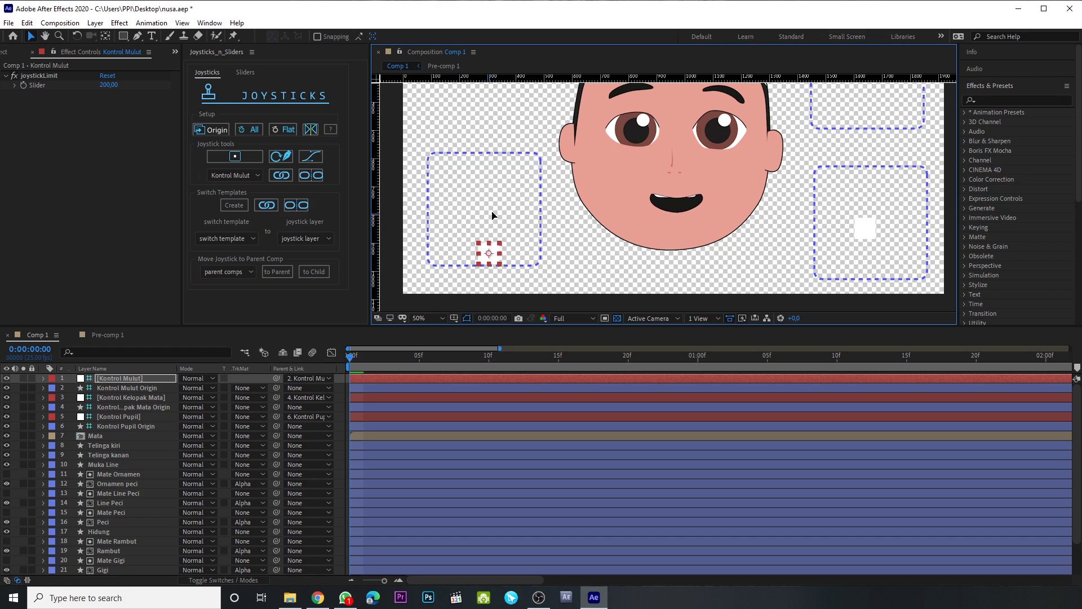
Examine the Gigi layer's path properties and joystick expression, and collapse the layer again.
scroll(140, 512, "down", 2)
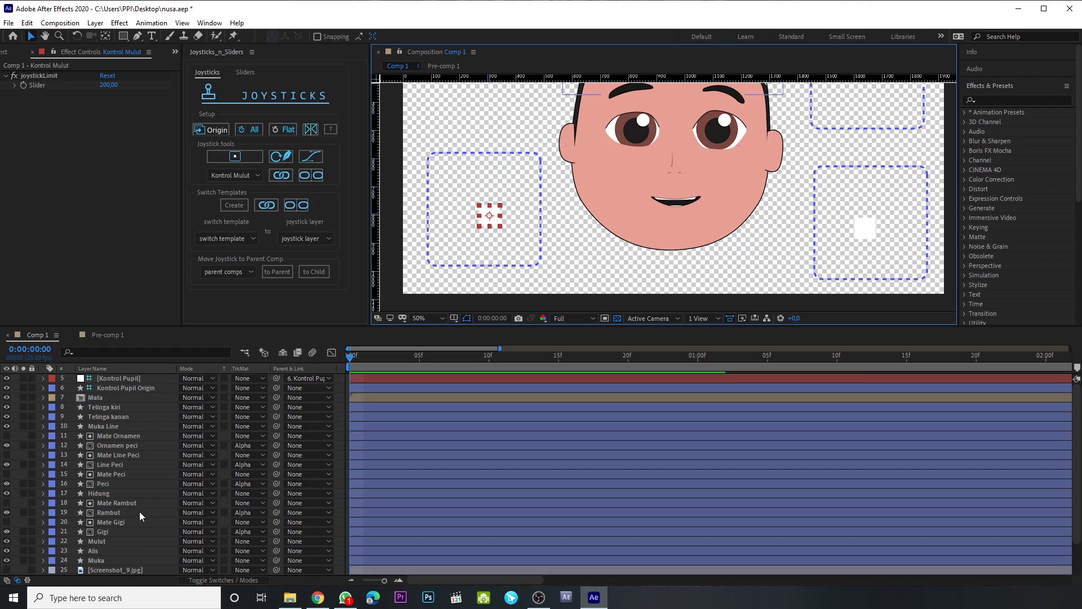
left_click(112, 533)
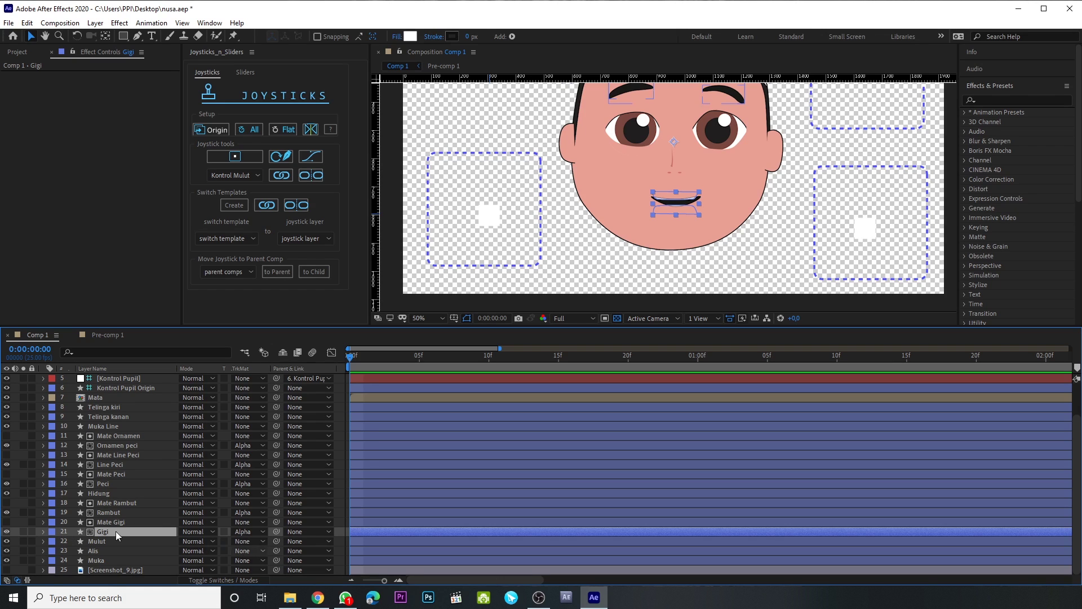
left_click(43, 531, "ctrl")
scroll(101, 549, "down", 3)
scroll(141, 445, "up", 6)
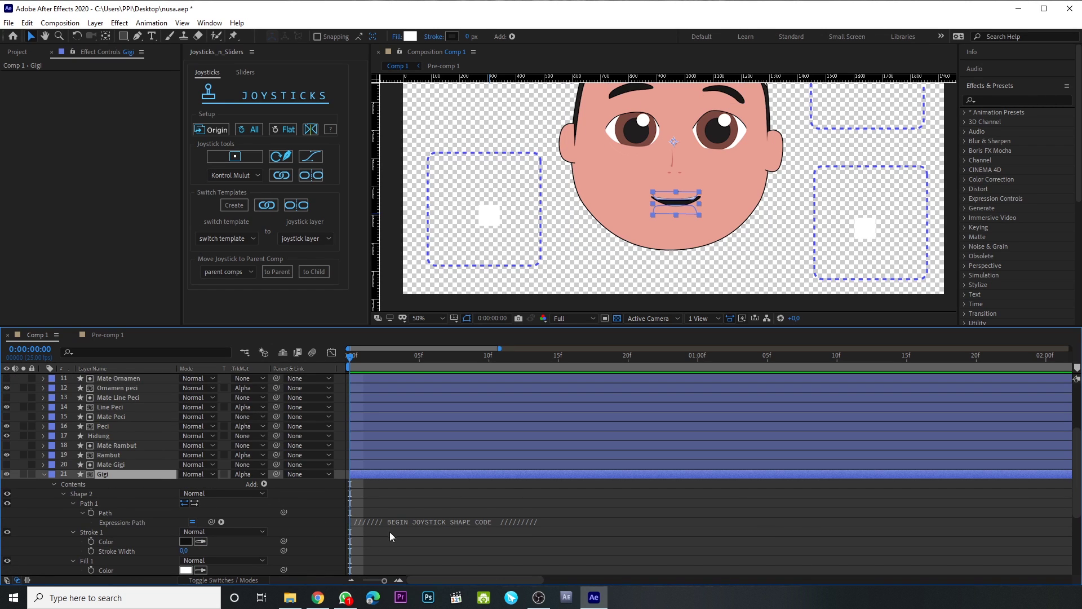
left_click(44, 475)
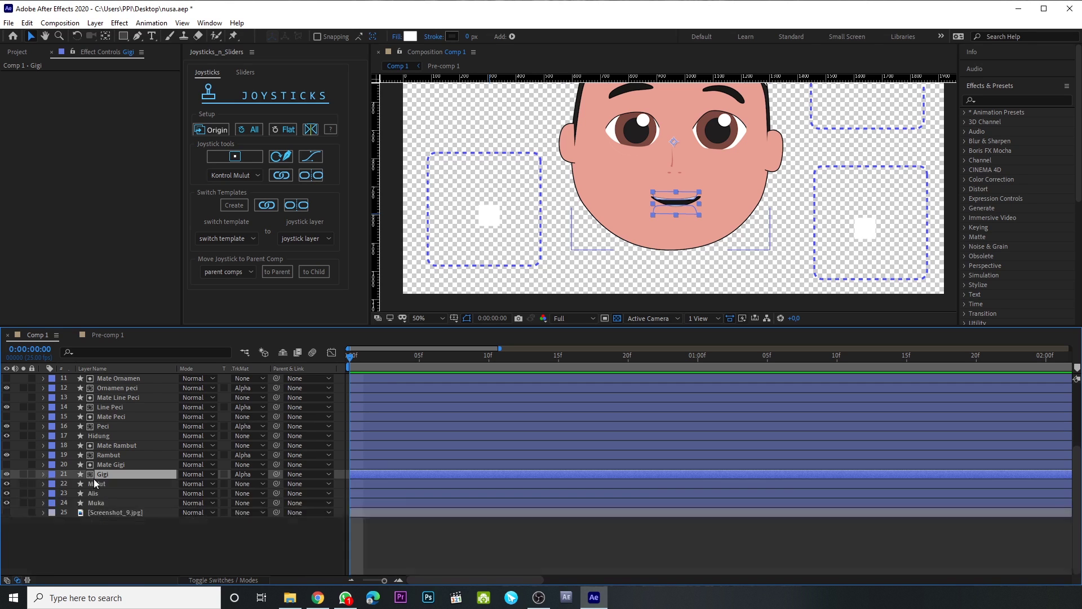
scroll(127, 435, "up", 2)
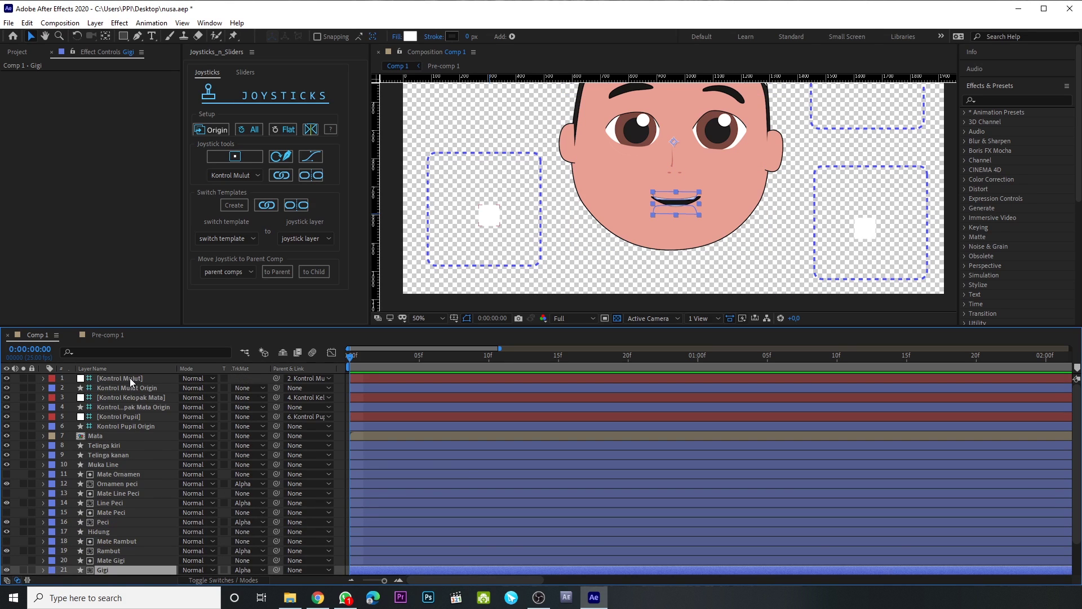
Unbind the Kontrol Mulut joystick from its layers.
left_click(129, 379)
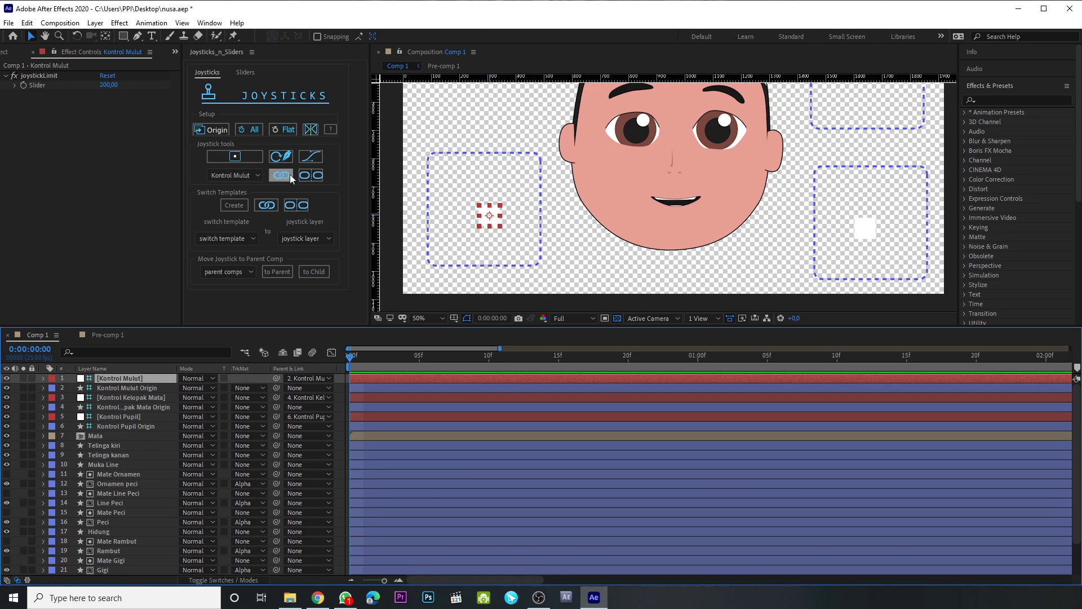
left_click(230, 175)
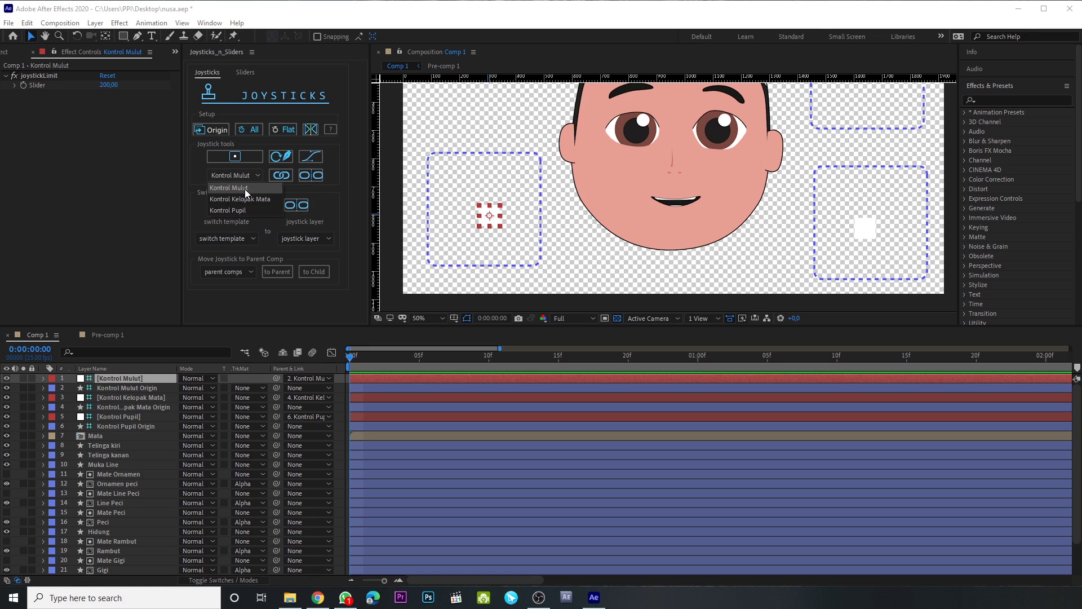
left_click(245, 188)
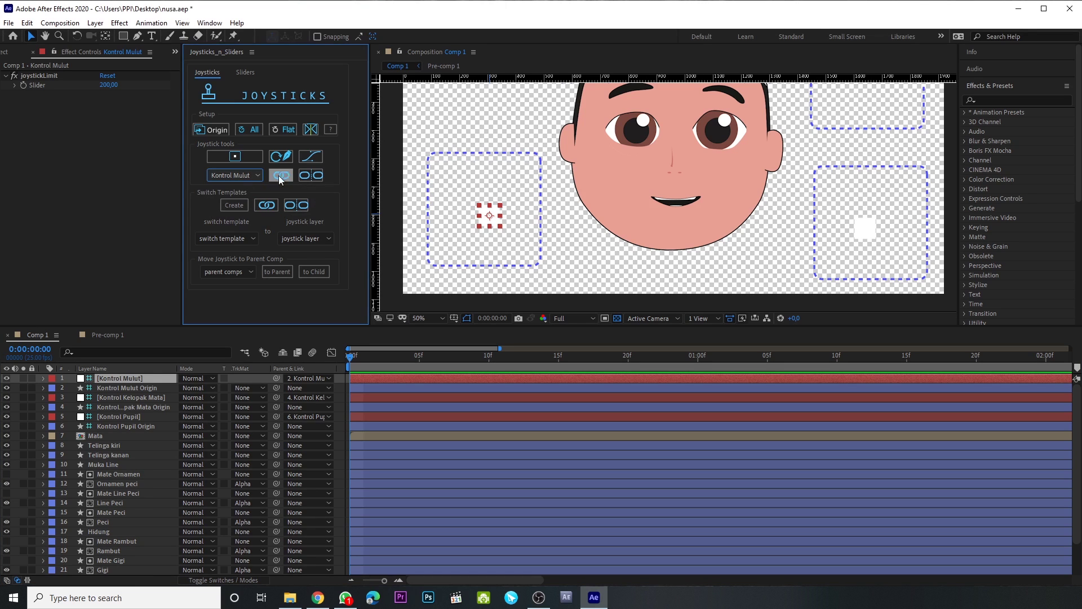
left_click(310, 177)
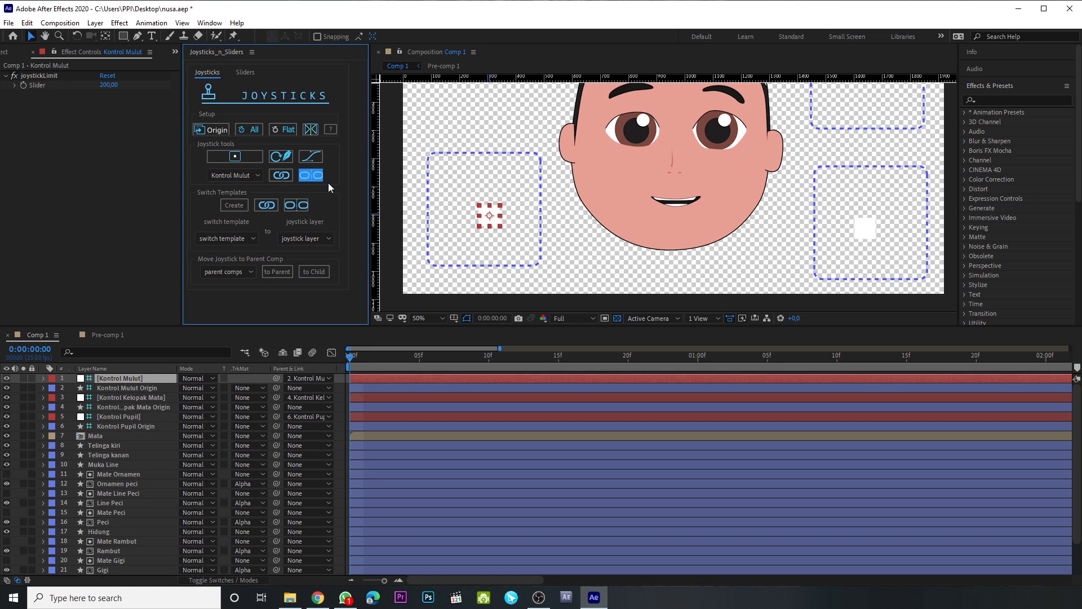
Reveal the keyframed paths of the Gigi and Mulut layers and select Gigi's second path.
scroll(204, 499, "down", 2)
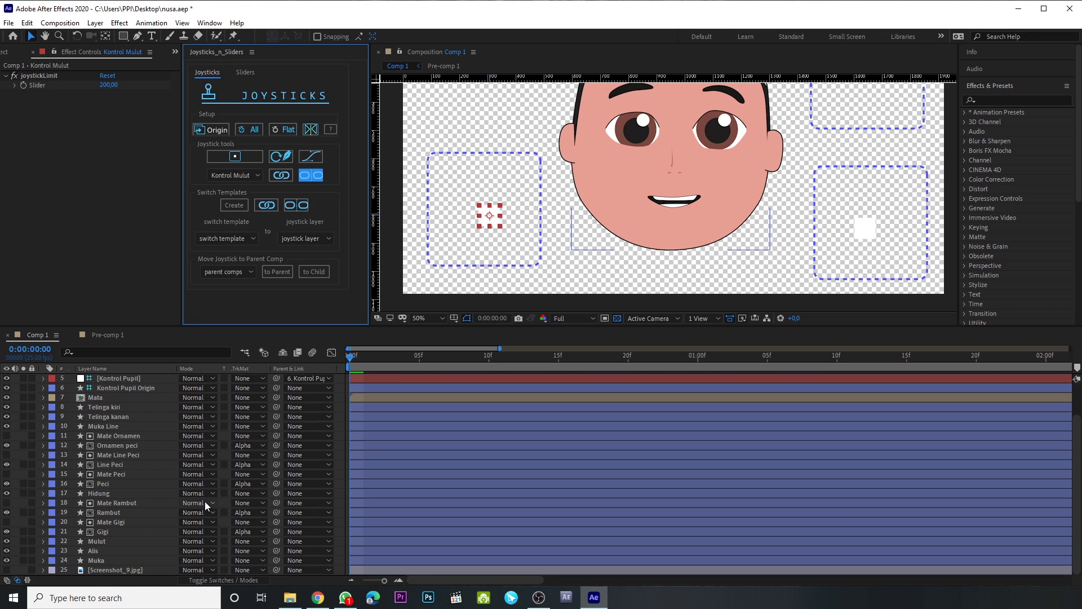
left_click(107, 531)
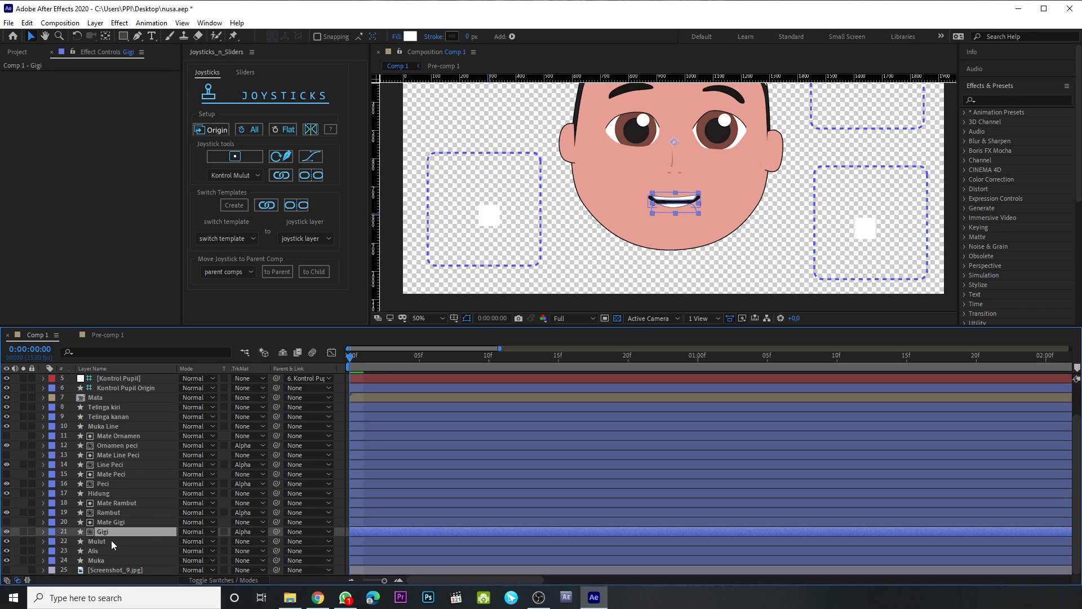
left_click(110, 540, "shift")
key("u")
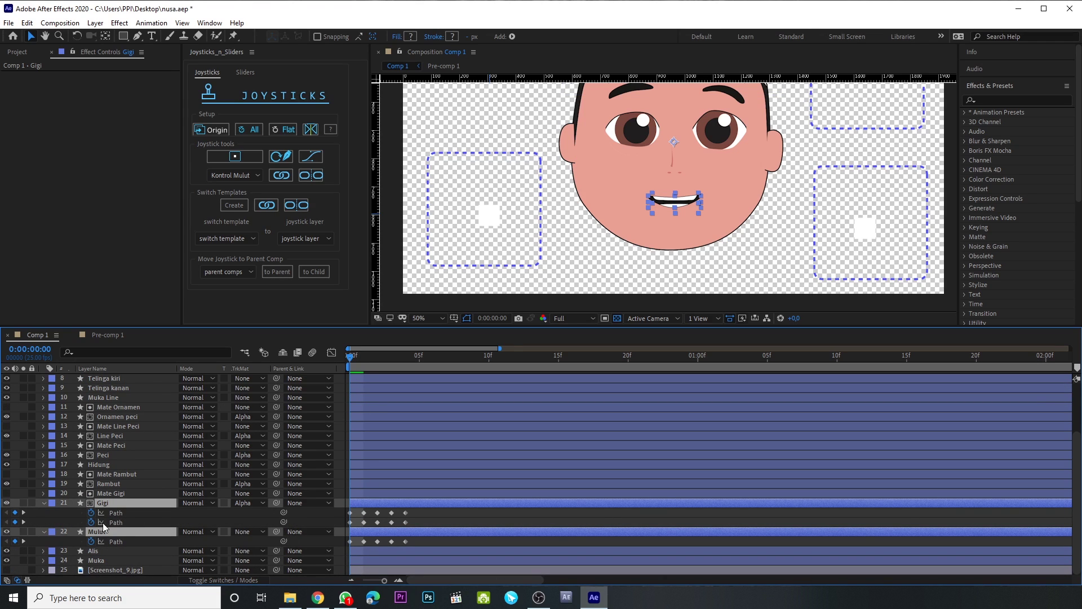
left_click(119, 520)
At frame 0, raise the top edge of Gigi's lower teeth path to meet the upper teeth and close the gap.
scroll(664, 175, "up", 2)
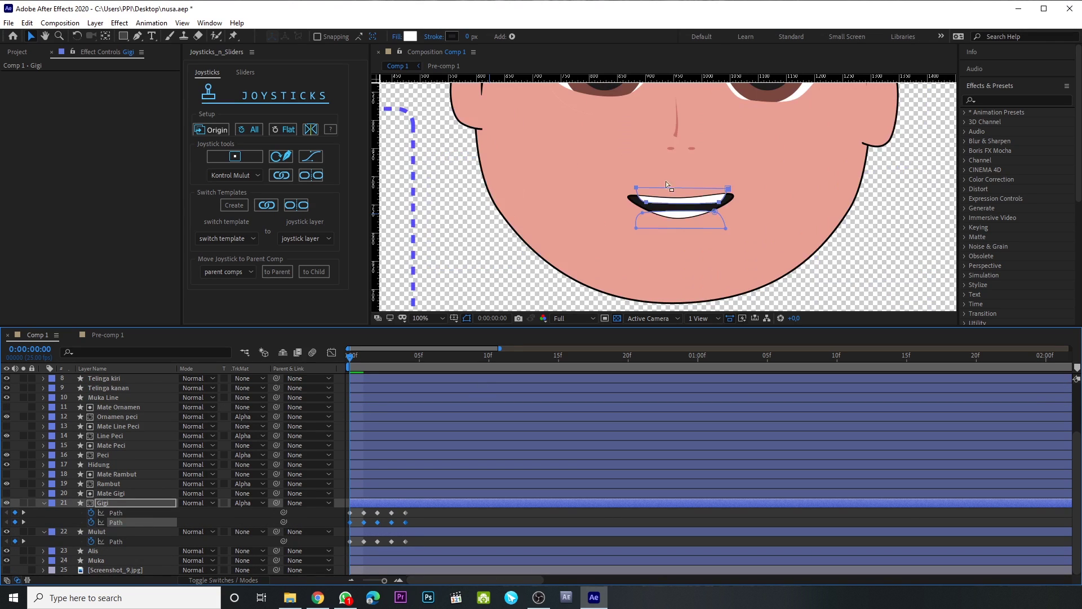
left_click(739, 206)
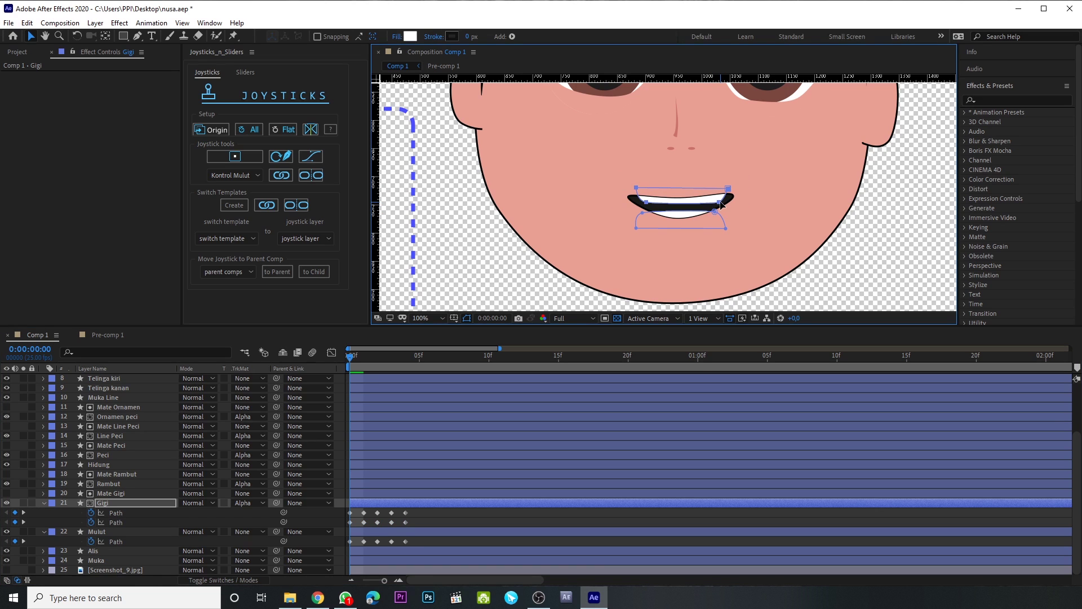
left_click_drag(751, 255, 611, 210)
key("period")
left_click_drag(763, 228, 762, 223)
left_click_drag(616, 226, 579, 215)
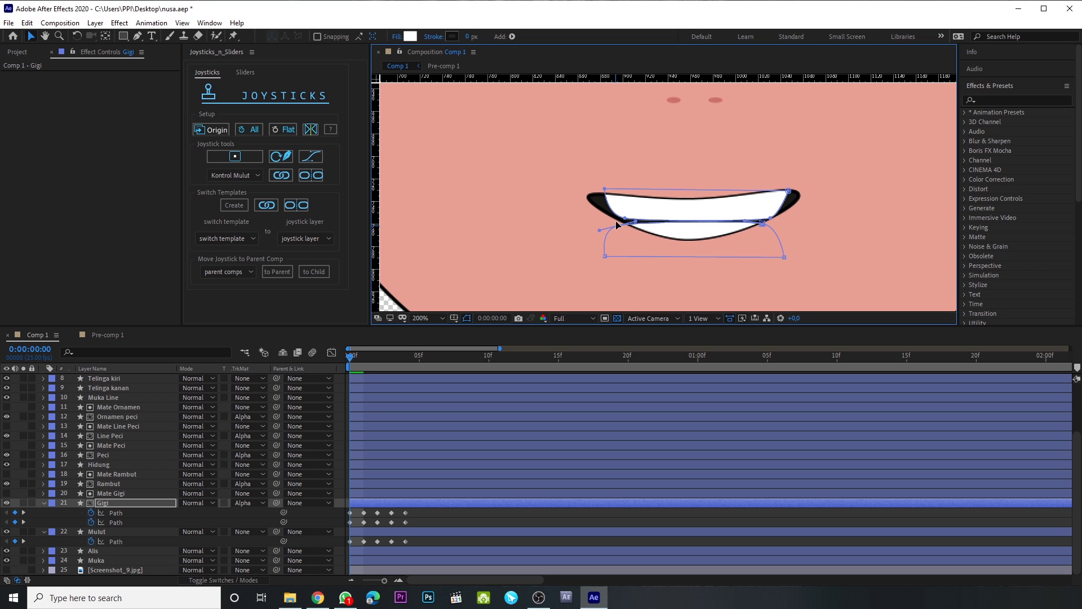
left_click(716, 279)
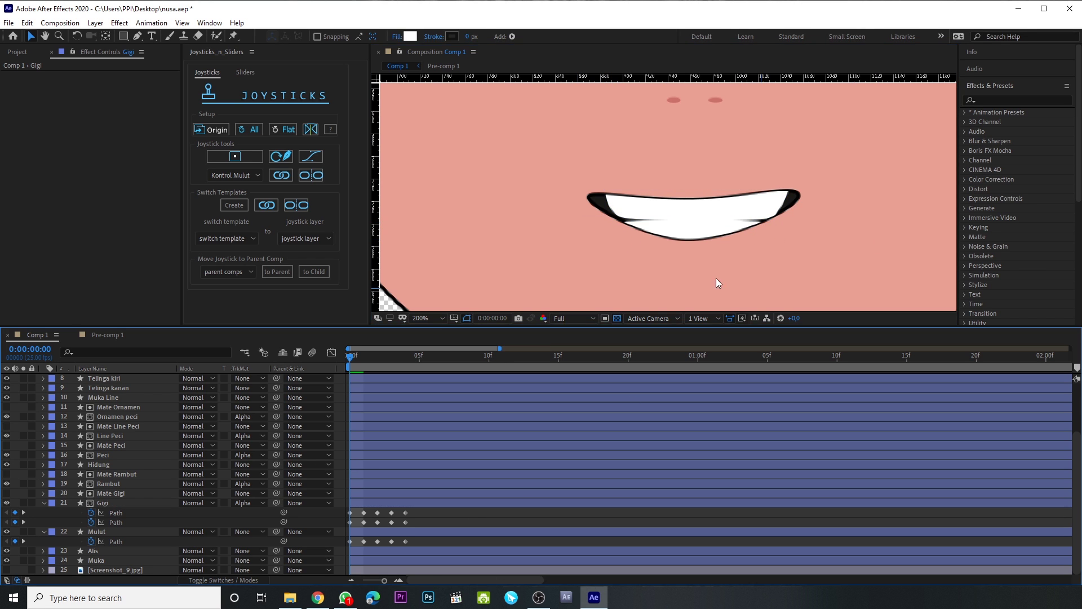
Try to bind the Kontrol Mulut joystick with its own controller layer selected.
left_click(123, 510)
left_click(120, 532, "shift")
scroll(119, 387, "up", 3)
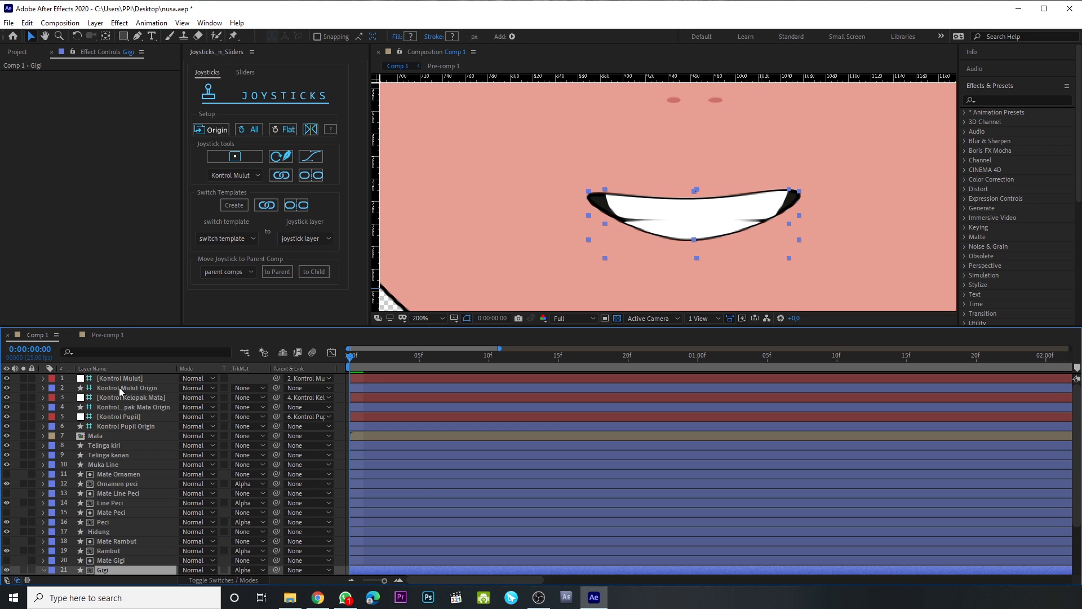
left_click(123, 378)
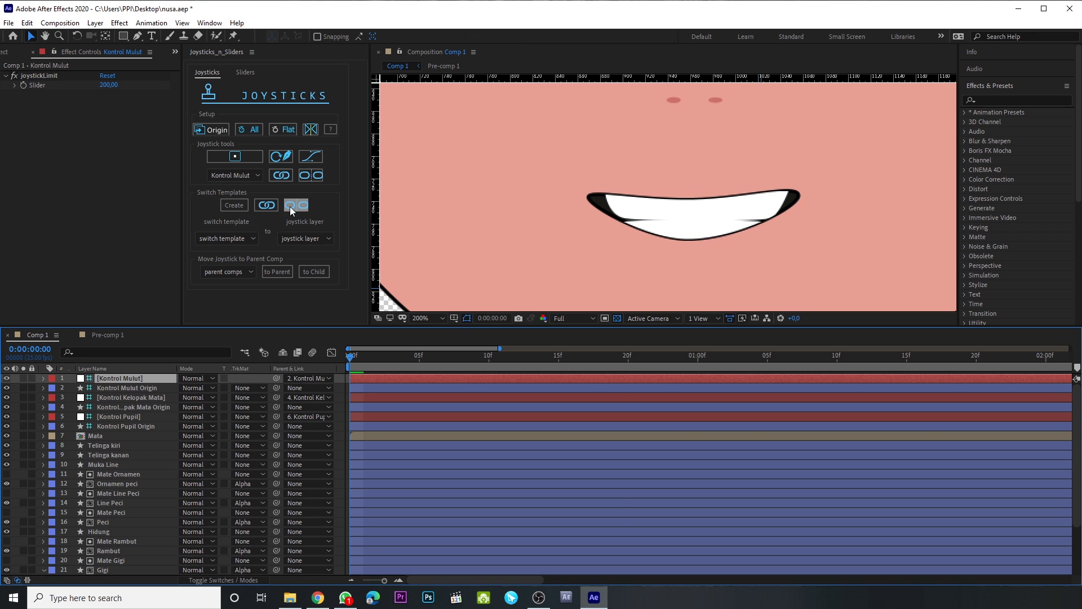
left_click(281, 178)
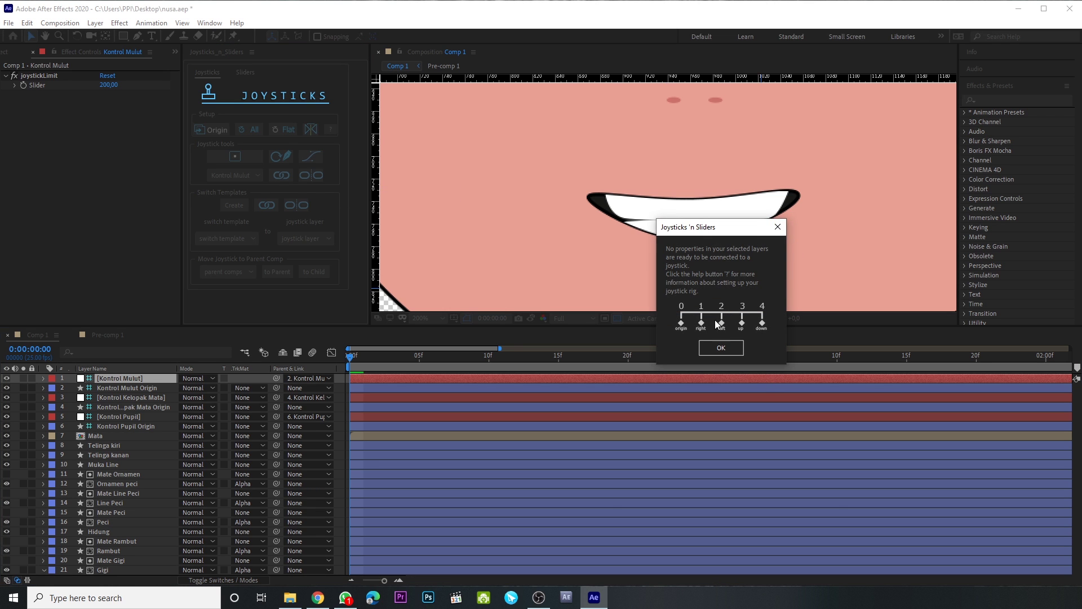
left_click(778, 227)
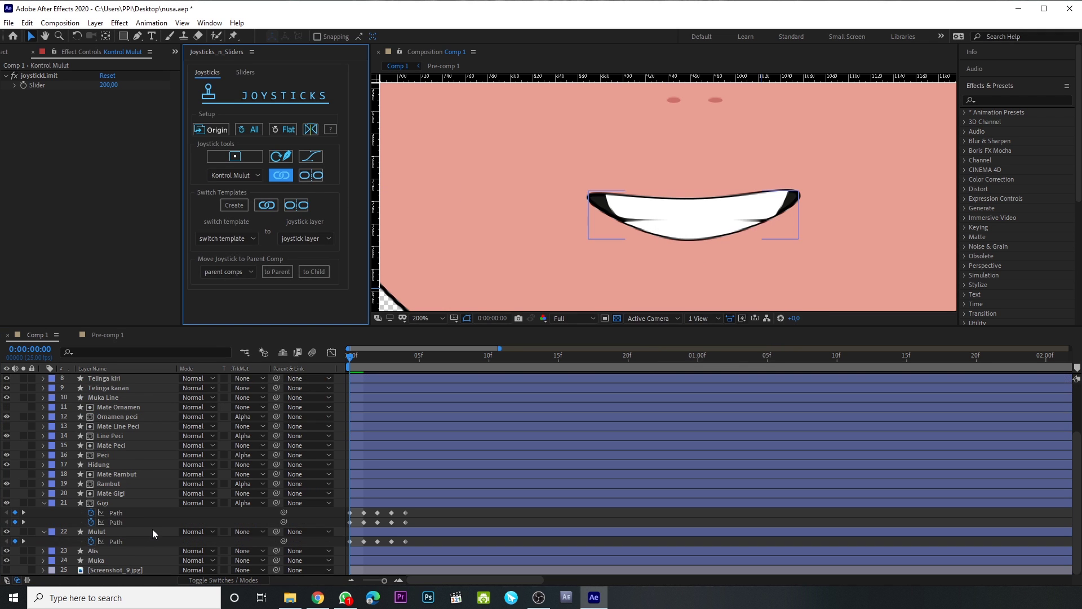
Bind the Gigi and Mulut layers to the Kontrol Mulut joystick.
left_click(113, 503)
left_click(114, 532, "ctrl")
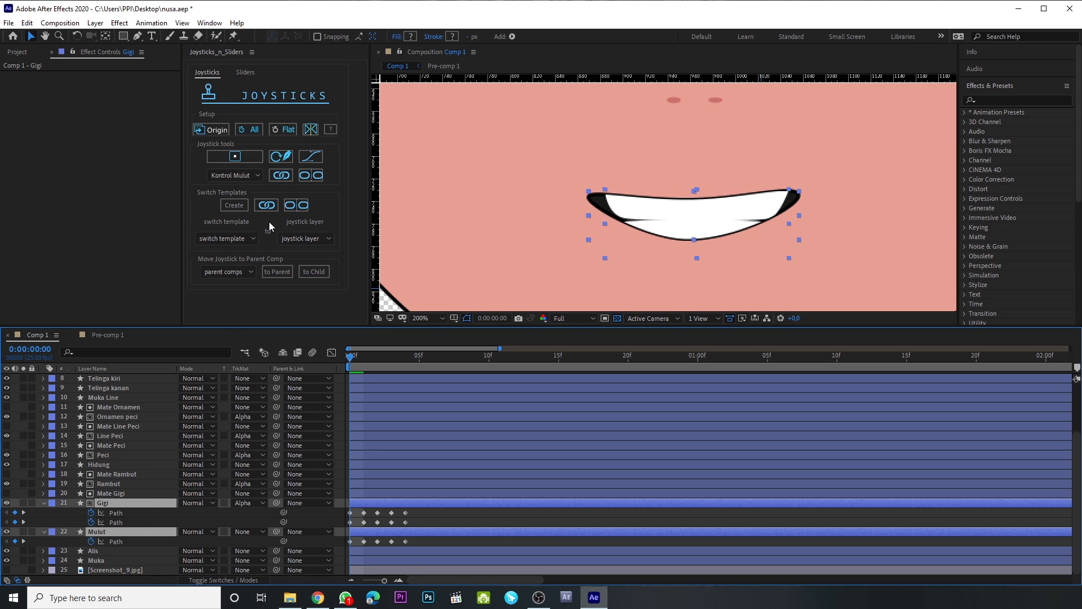
left_click(291, 176)
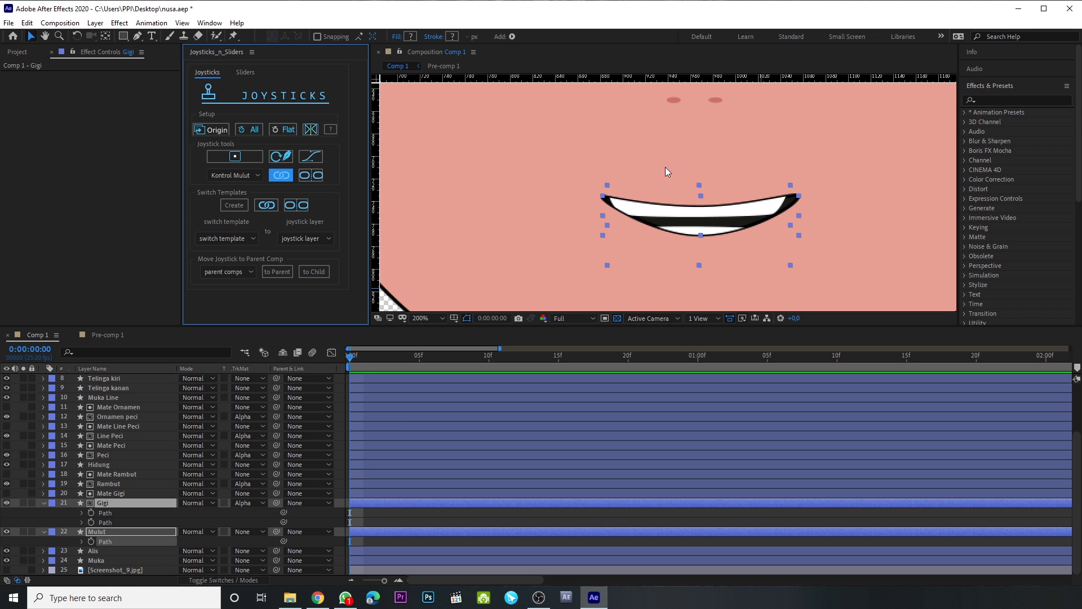
Test the open-mouth pose by moving the Kontrol Mulut handle to the bottom of its joystick frame.
scroll(694, 175, "down", 5)
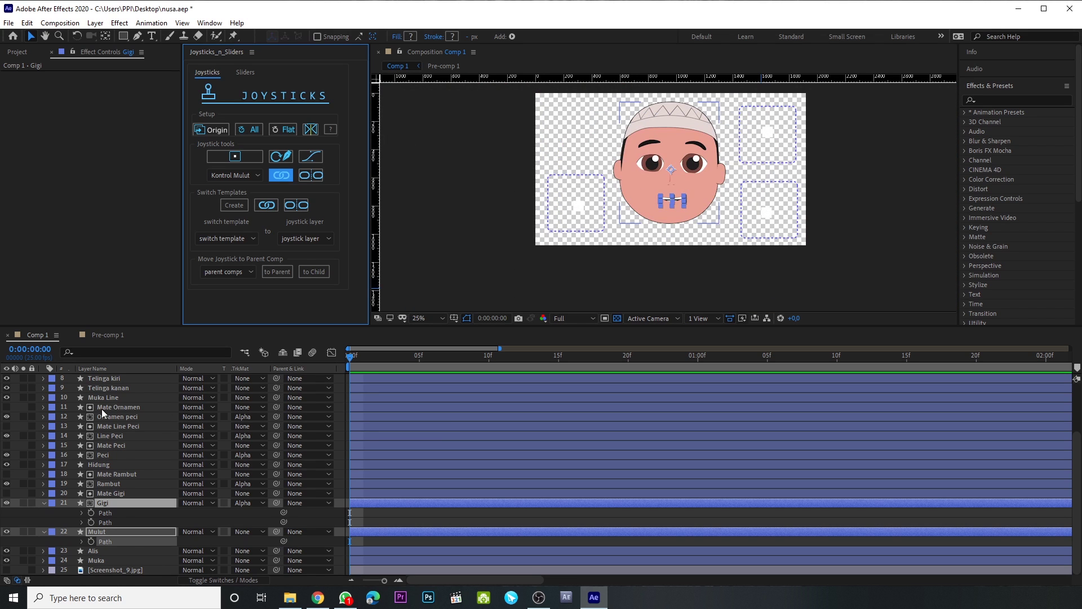
scroll(112, 395, "up", 3)
left_click(119, 379)
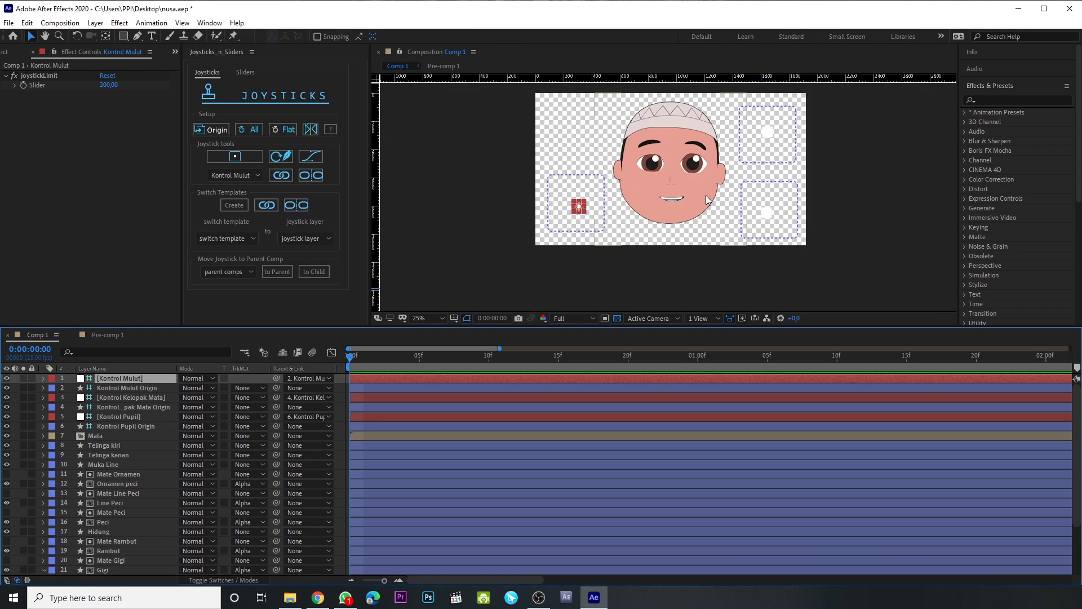
key("period")
left_click_drag(495, 220, 488, 264)
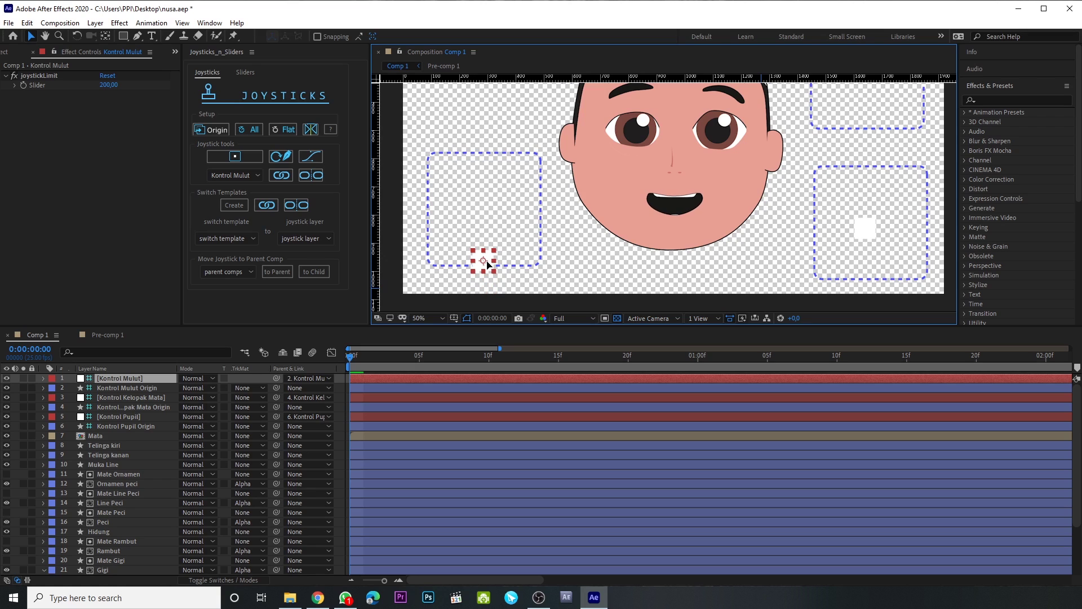
Unbind Kontrol Mulut again to restore the Gigi and Mulut path keyframes.
left_click(142, 378)
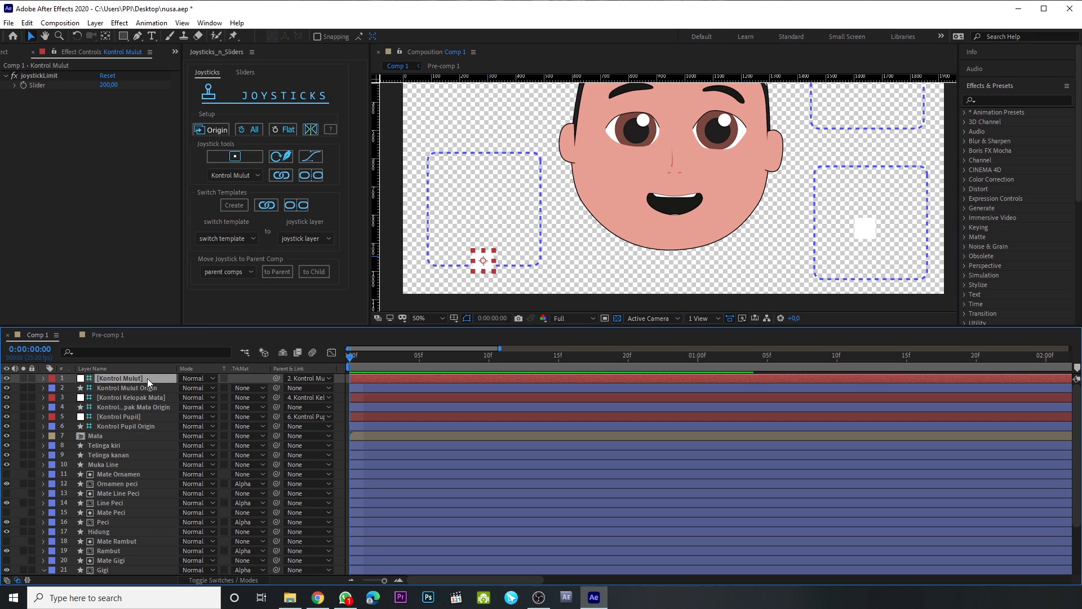
left_click(309, 178)
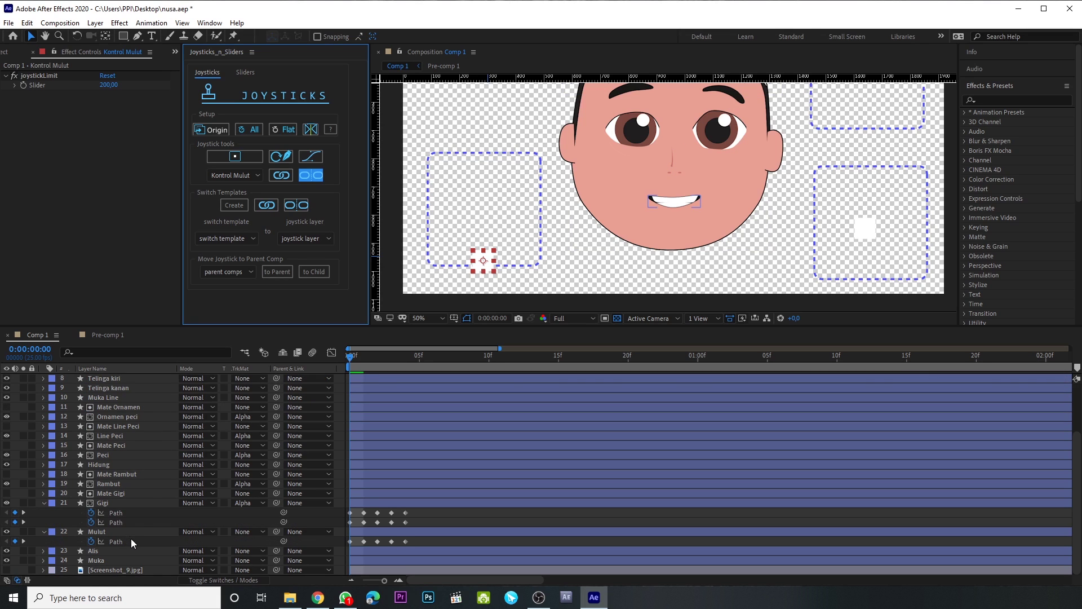
At frame 4, move the Gigi layer's lower teeth path up and its upper teeth path down into the open mouth.
left_click(117, 503)
left_click(127, 532)
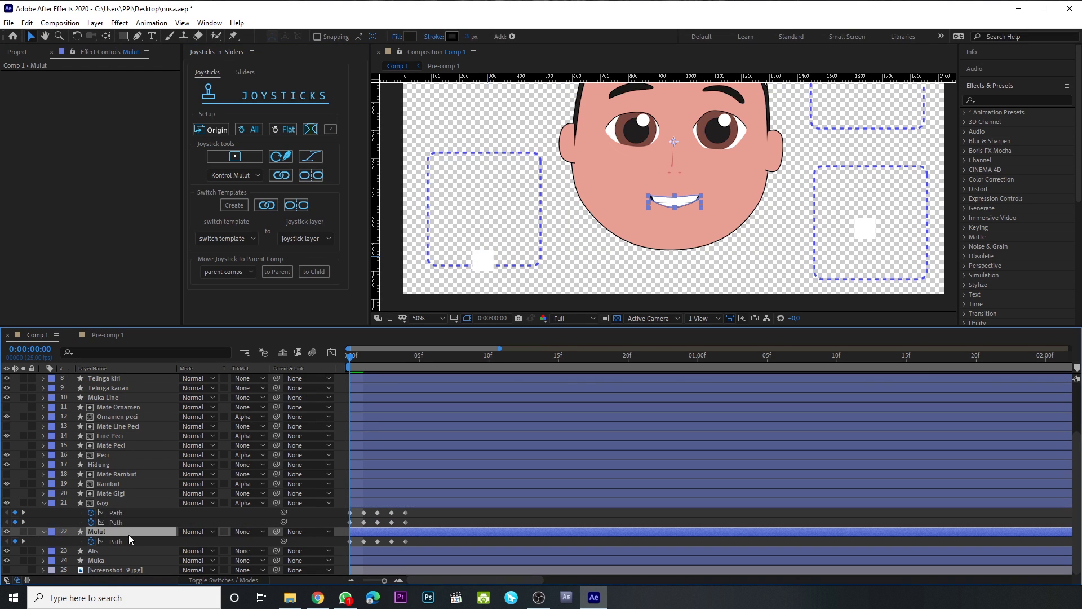
left_click(121, 502)
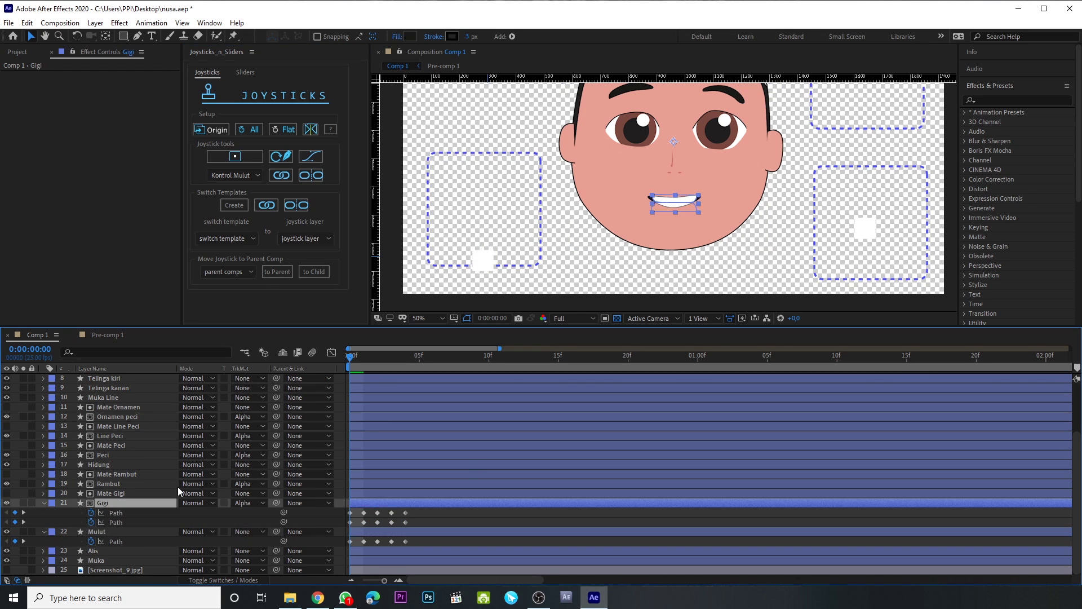
left_click_drag(361, 354, 413, 357)
key("slash")
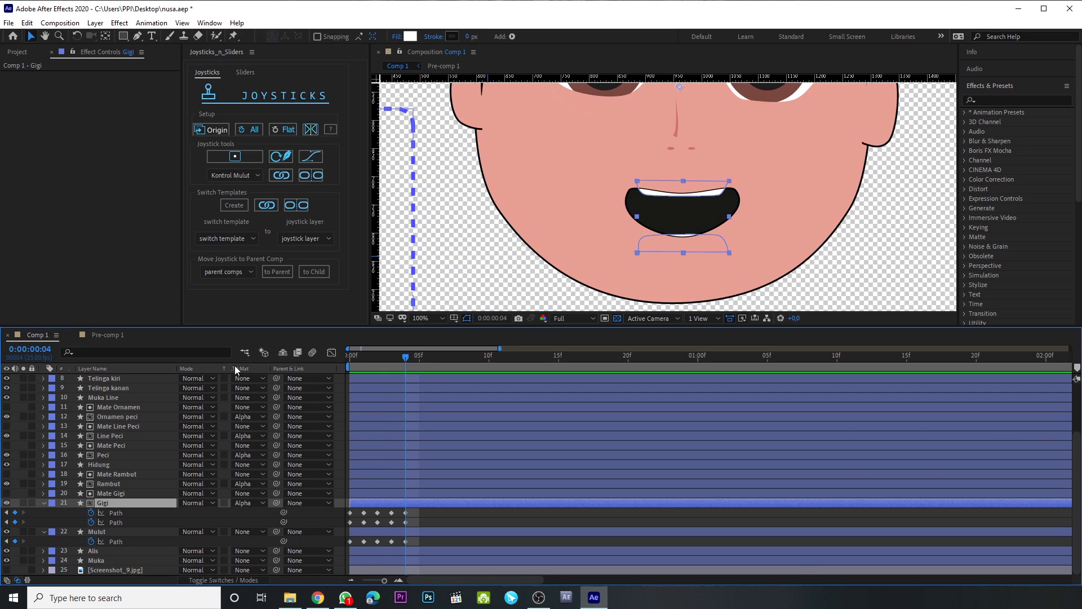
left_click(648, 238)
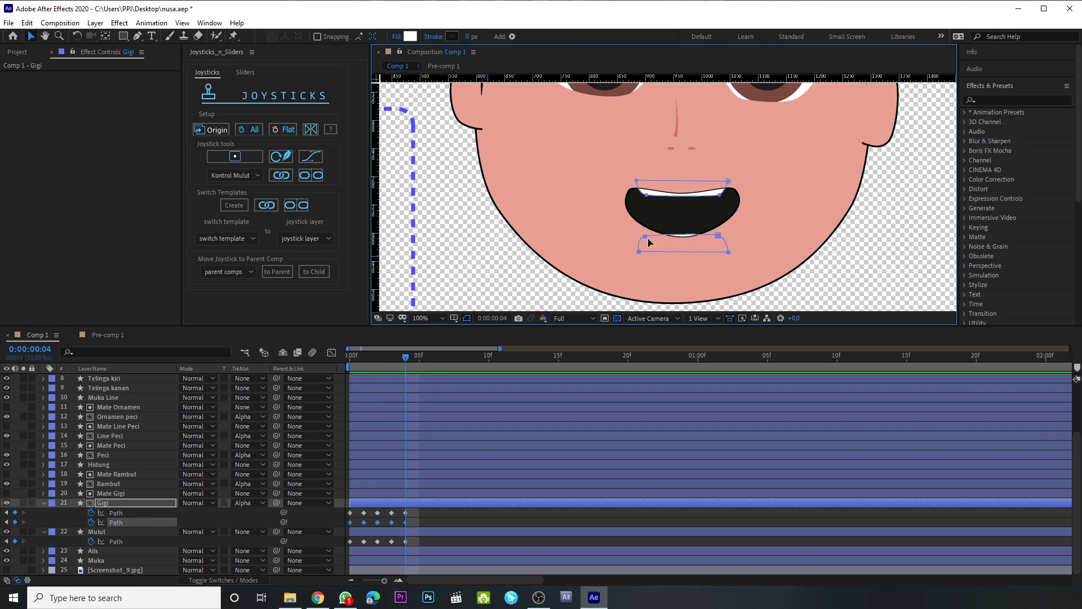
left_click_drag(646, 238, 644, 232)
left_click_drag(623, 166, 720, 202)
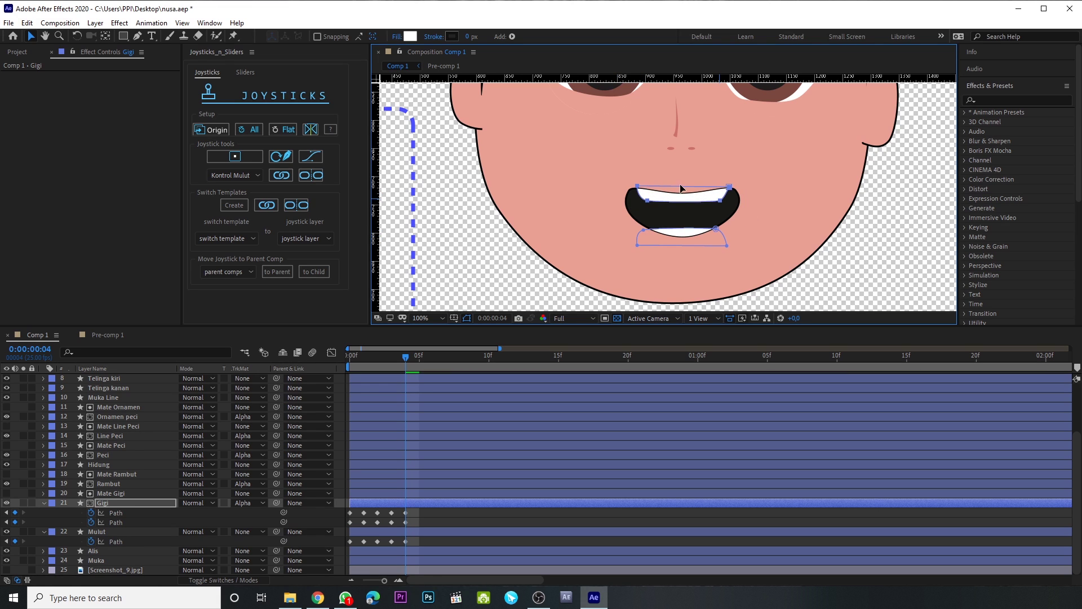
At frame 3, move both the upper and lower Gigi teeth paths up against the closed mouth line.
left_click(134, 514)
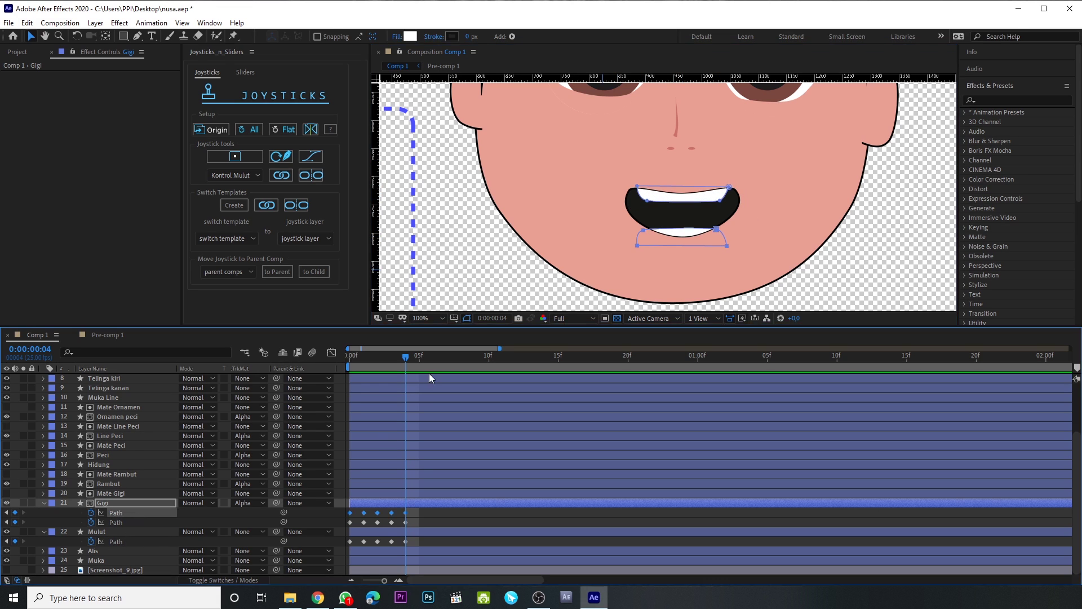
left_click(393, 360)
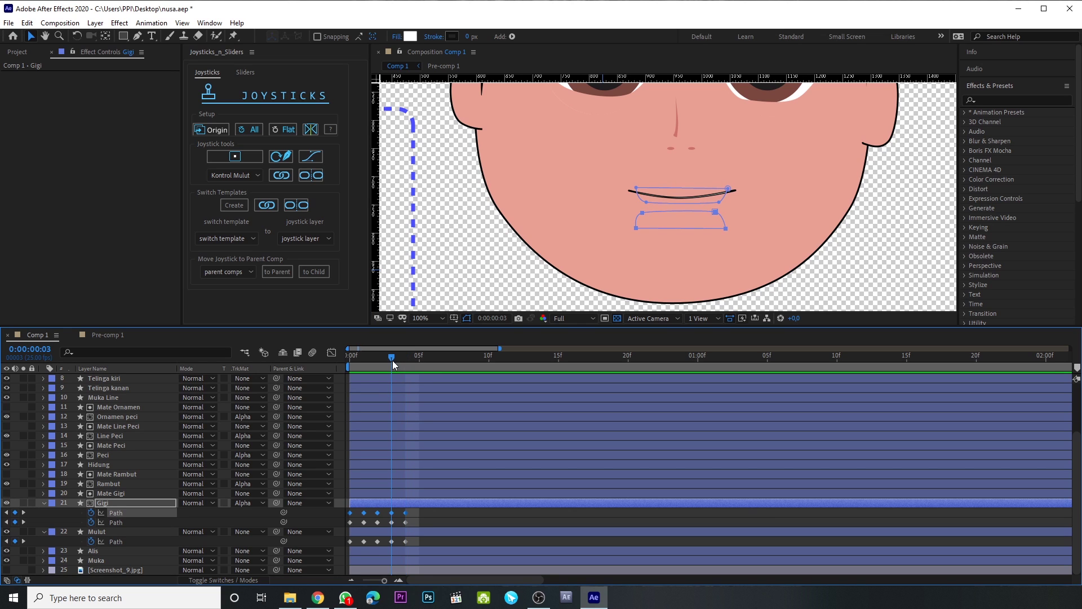
left_click_drag(755, 239, 626, 198)
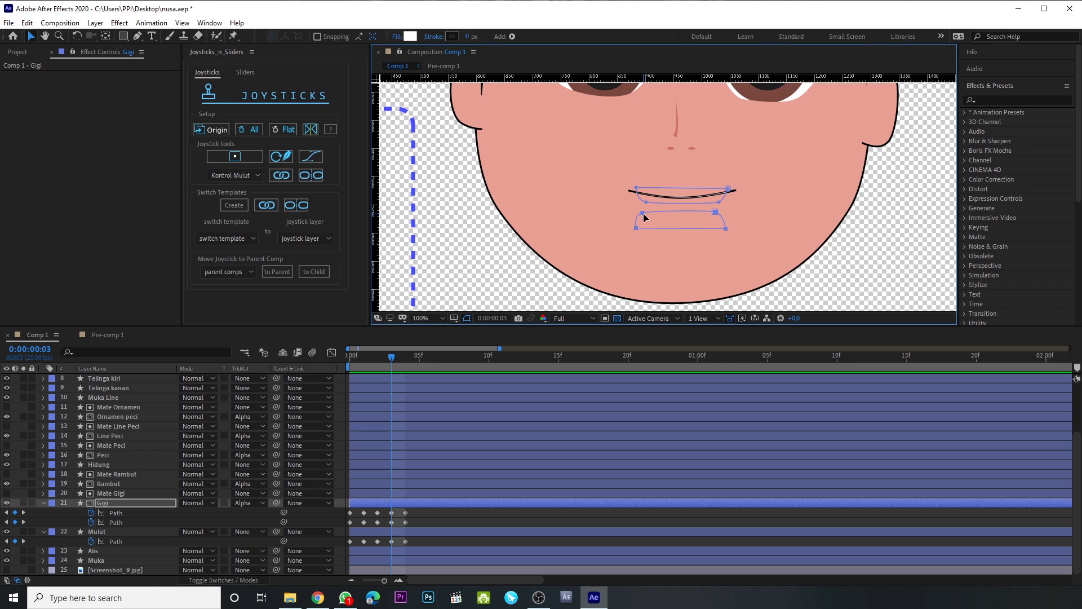
left_click_drag(759, 253, 604, 172)
left_click_drag(642, 214, 644, 200)
key("period")
mouse_move(561, 129)
left_mouse_down()
mouse_move(810, 206)
mouse_move(772, 196)
left_mouse_up()
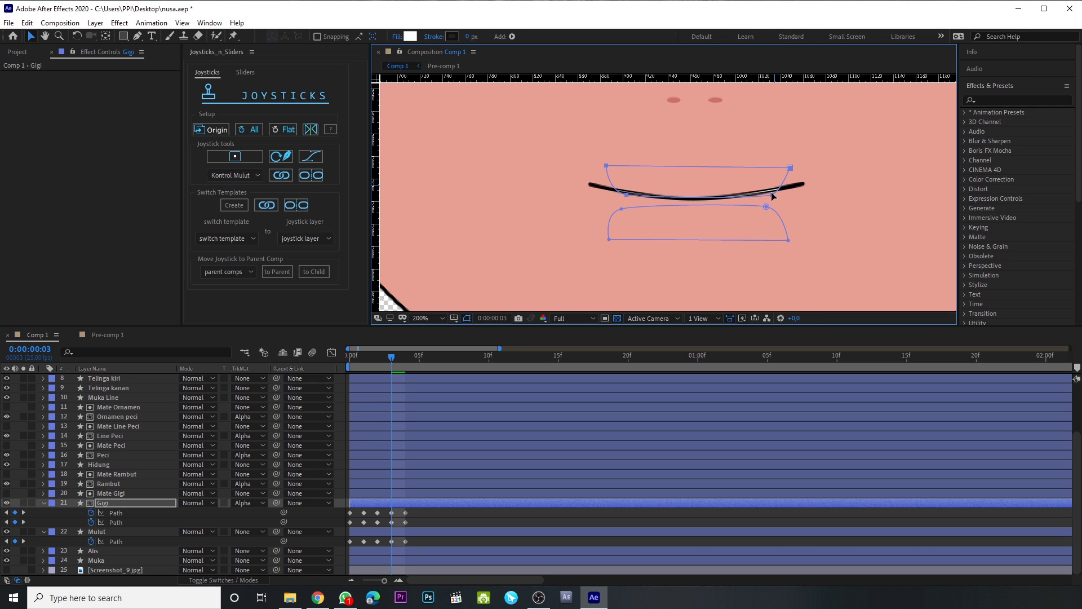
left_click_drag(814, 264, 624, 199)
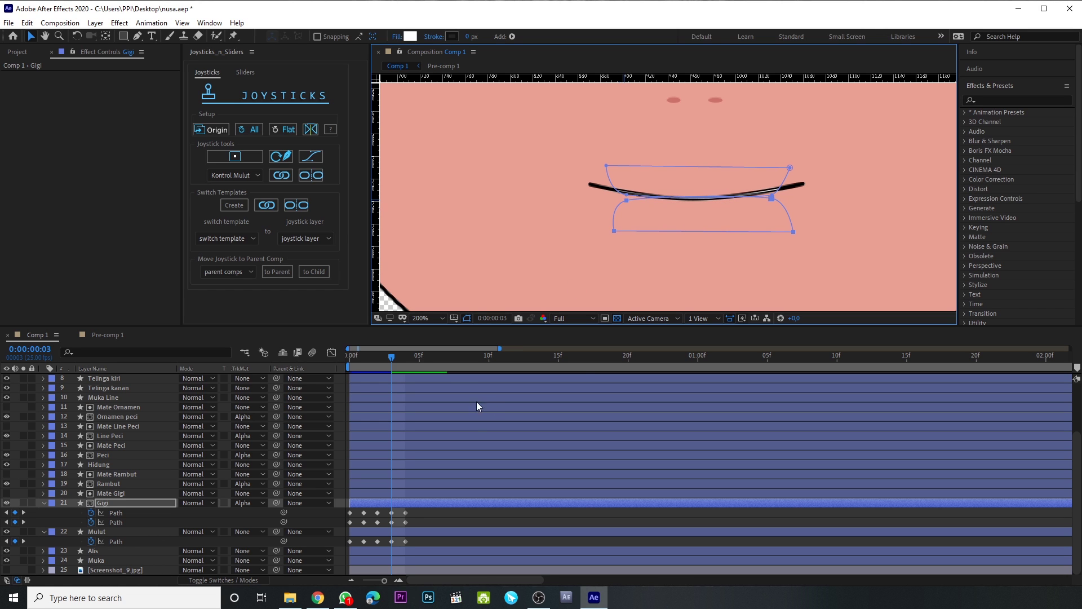
Return to frame 0 and bind the Gigi and Mulut layers to the Kontrol Mulut joystick.
left_click(381, 366)
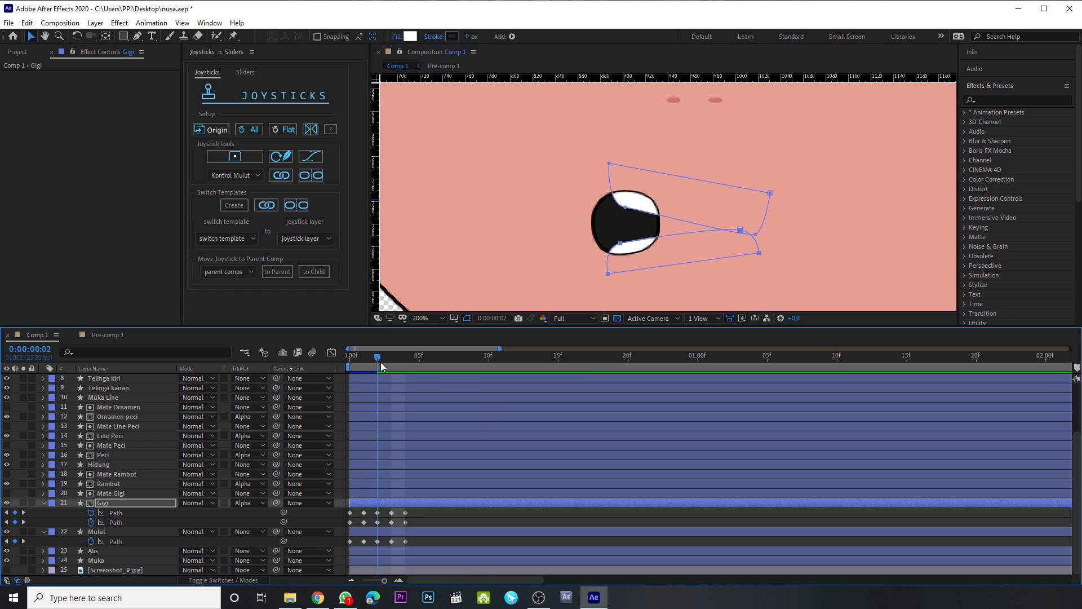
left_click(369, 365)
left_click(356, 367)
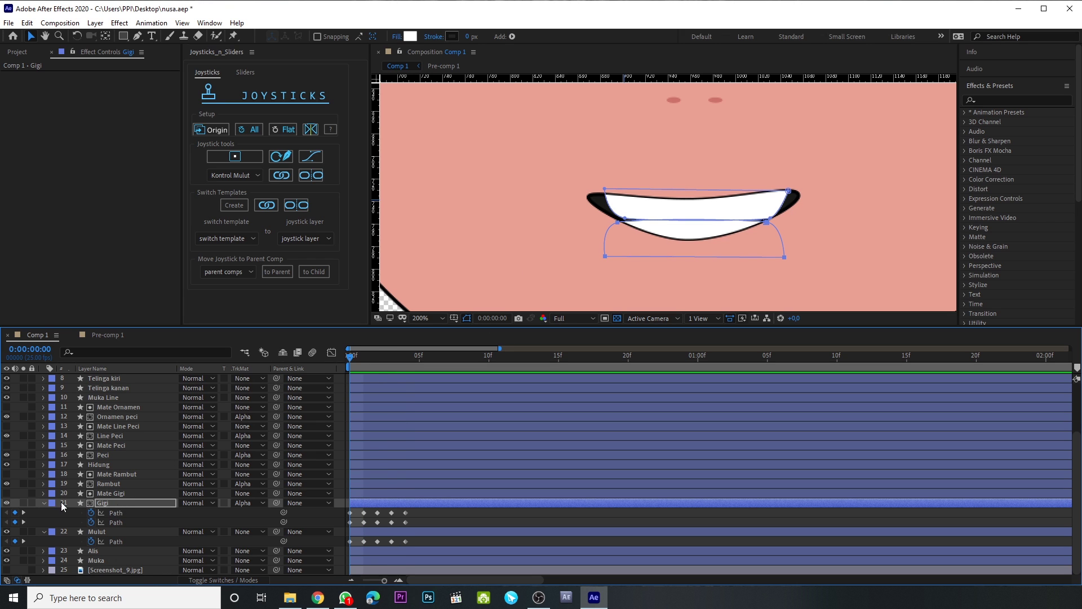
key("comma")
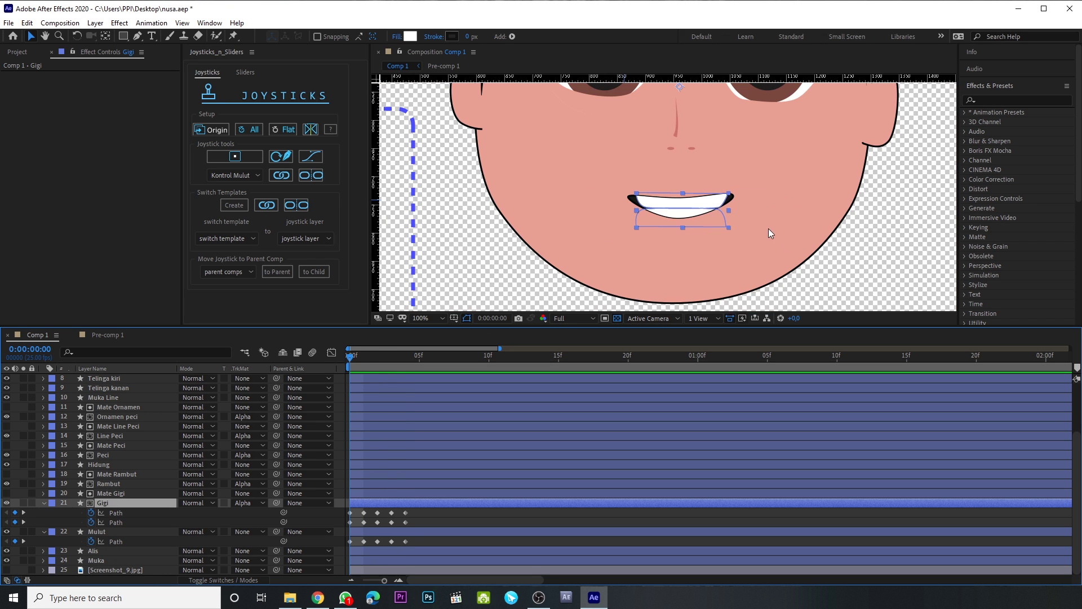
left_click(759, 243)
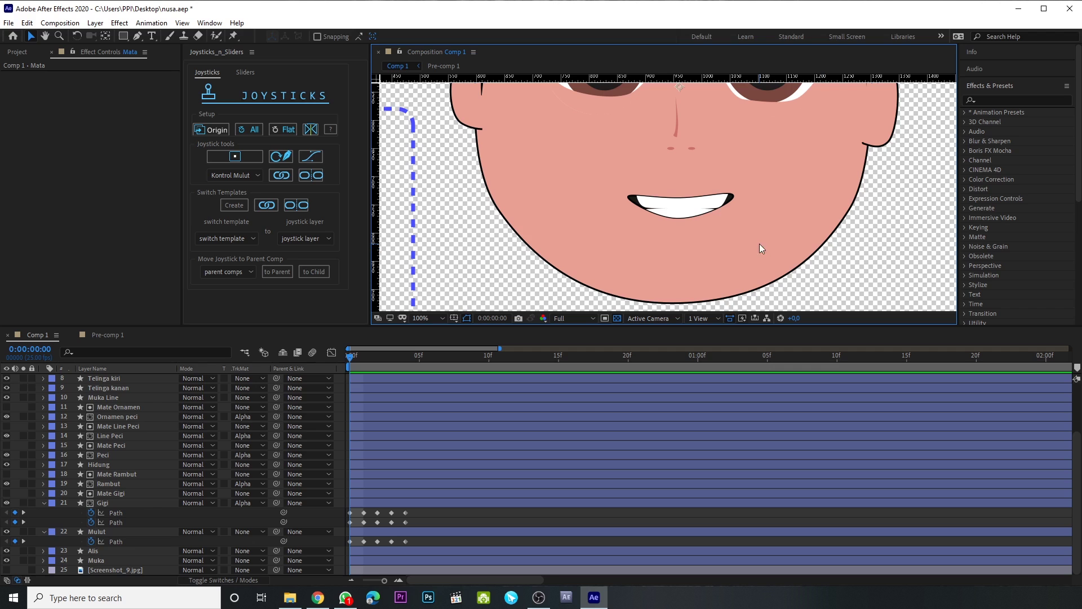
left_click(128, 502)
left_click(123, 531, "ctrl")
left_click(279, 174)
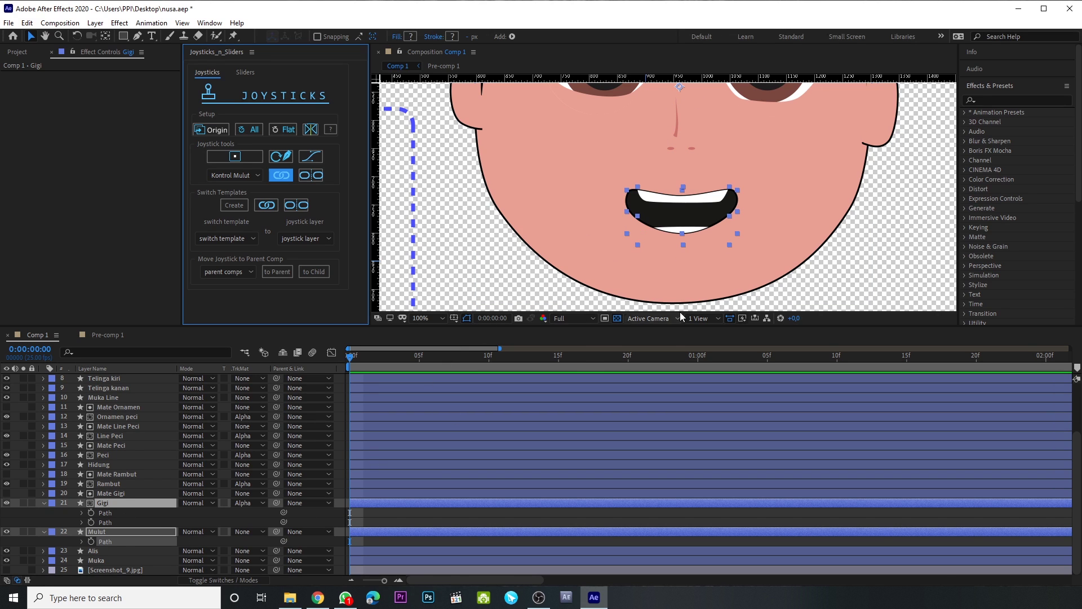
Test the mouth and teeth poses by moving the Kontrol Mulut handle around inside its joystick frame.
left_click(132, 502)
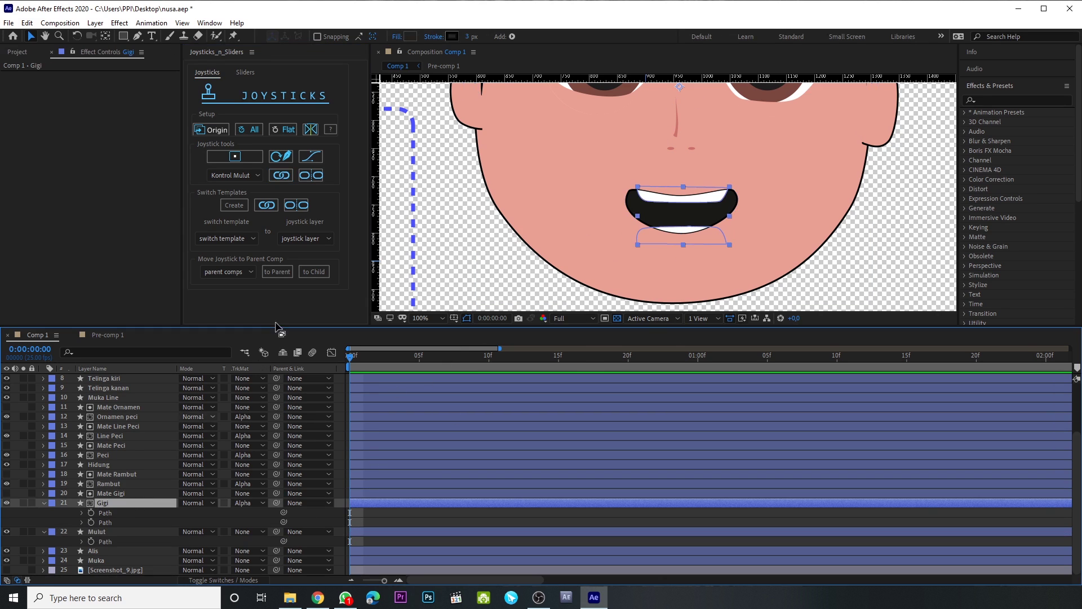
key("comma")
key("comma")
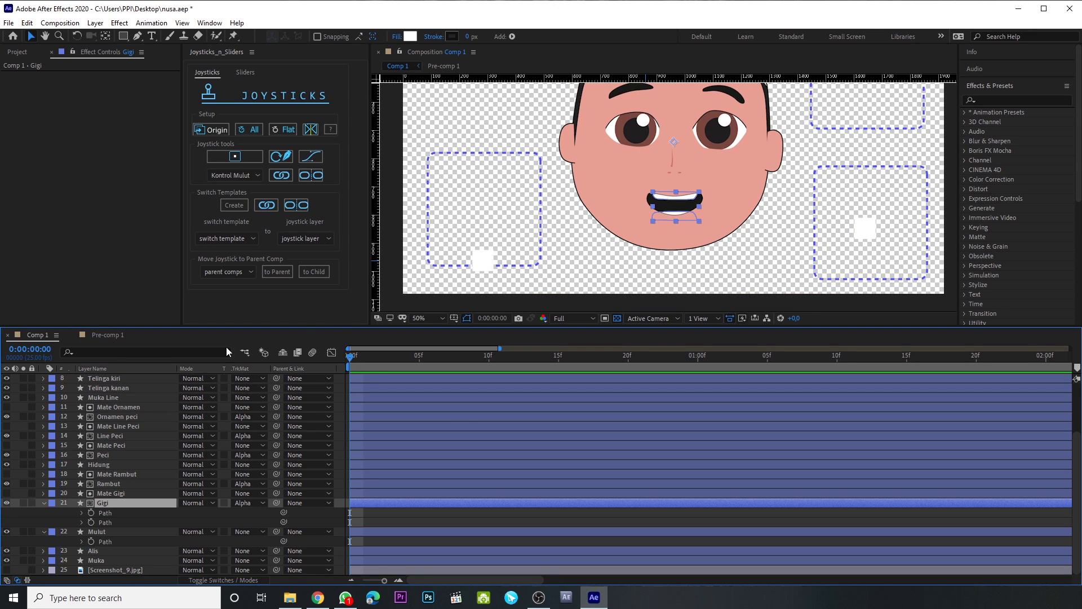
scroll(121, 407, "up", 3)
left_click(126, 378)
left_click_drag(479, 258, 469, 206)
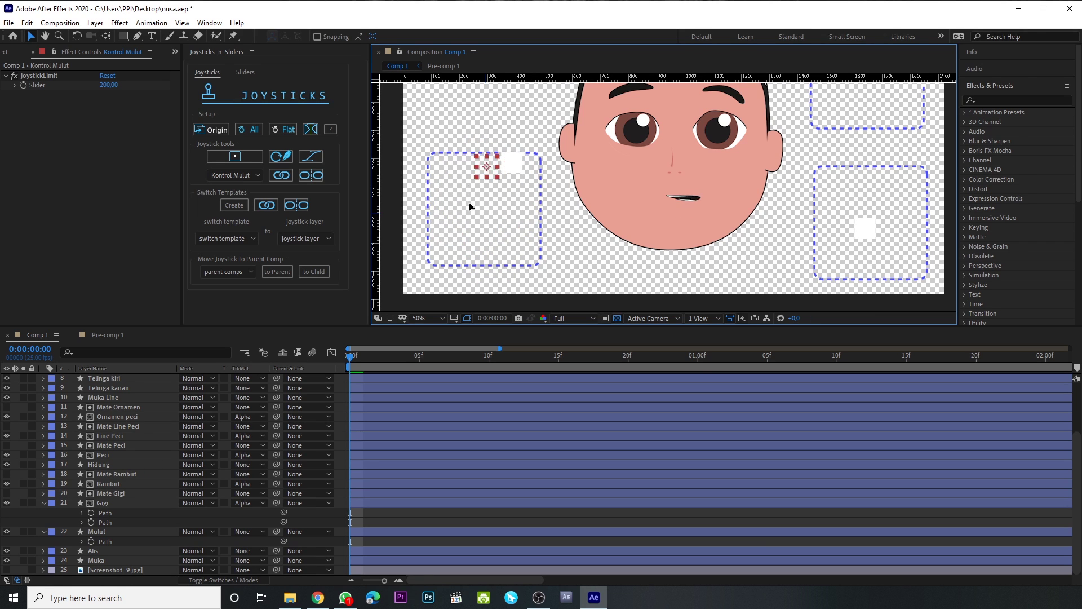
Collapse the expanded properties of the Gigi and Mulut layers.
left_click(45, 503)
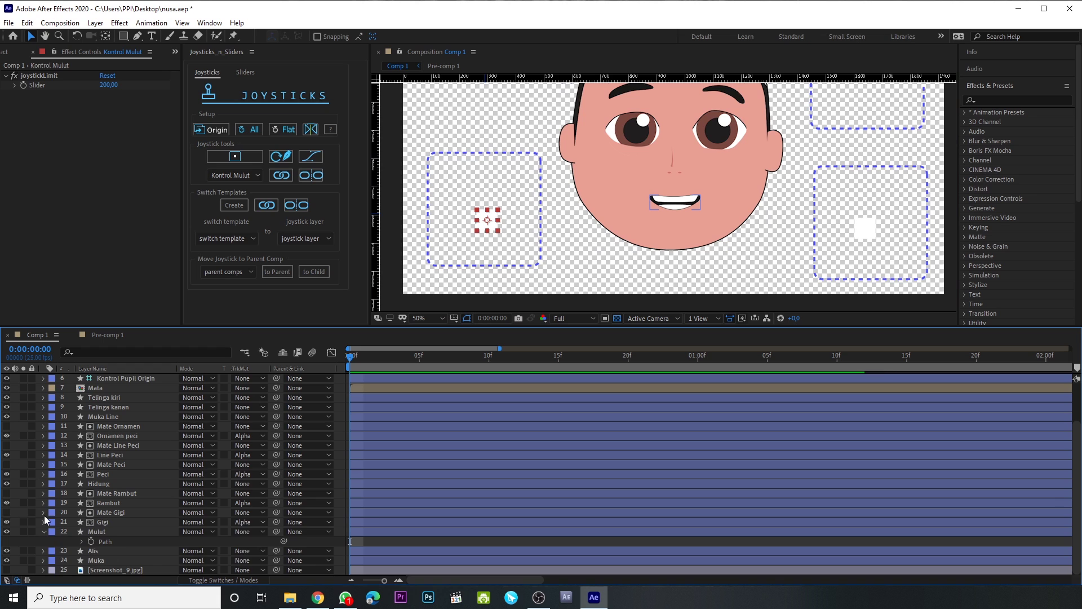
left_click(44, 515)
left_click(42, 491)
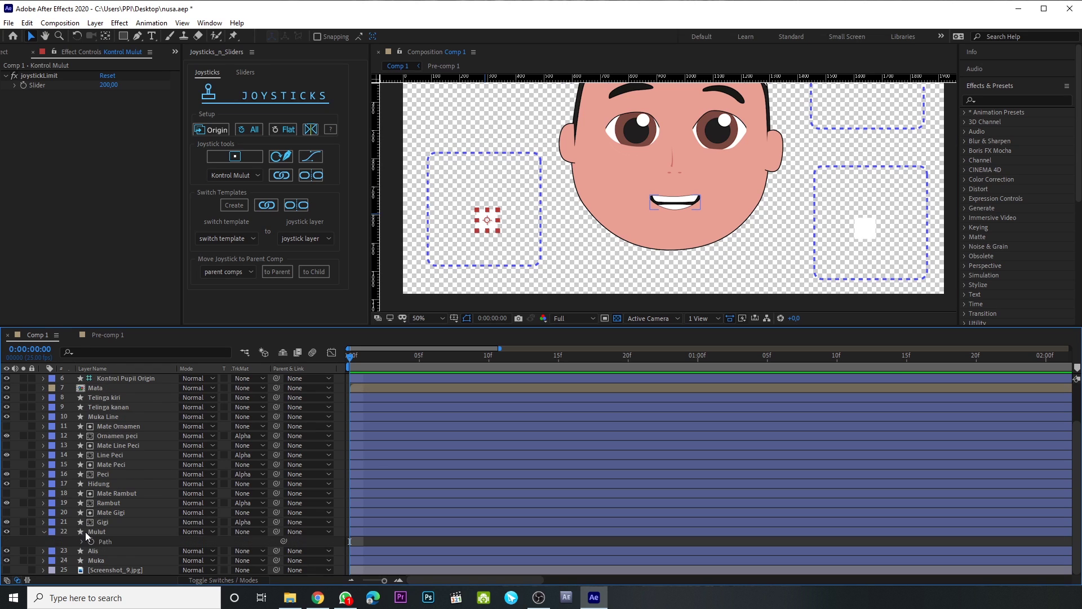
left_click(50, 532)
left_click(43, 533)
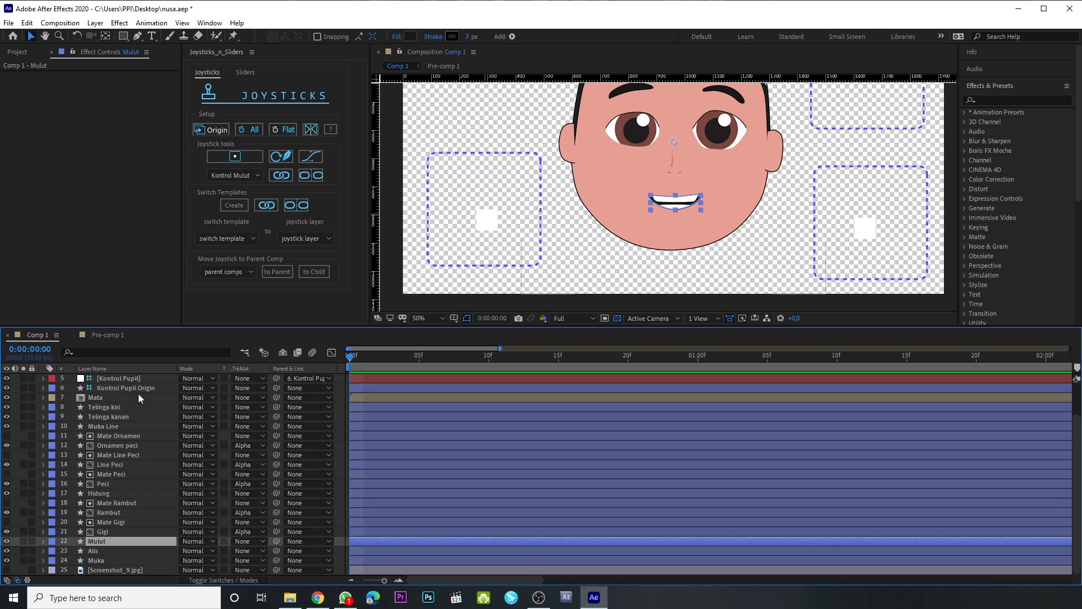
Pre-compose Kontrol Mulut, Kontrol Mulut Origin, Mate Gigi, Gigi and Mulut into a new composition named Mulut.
scroll(140, 373, "up", 2)
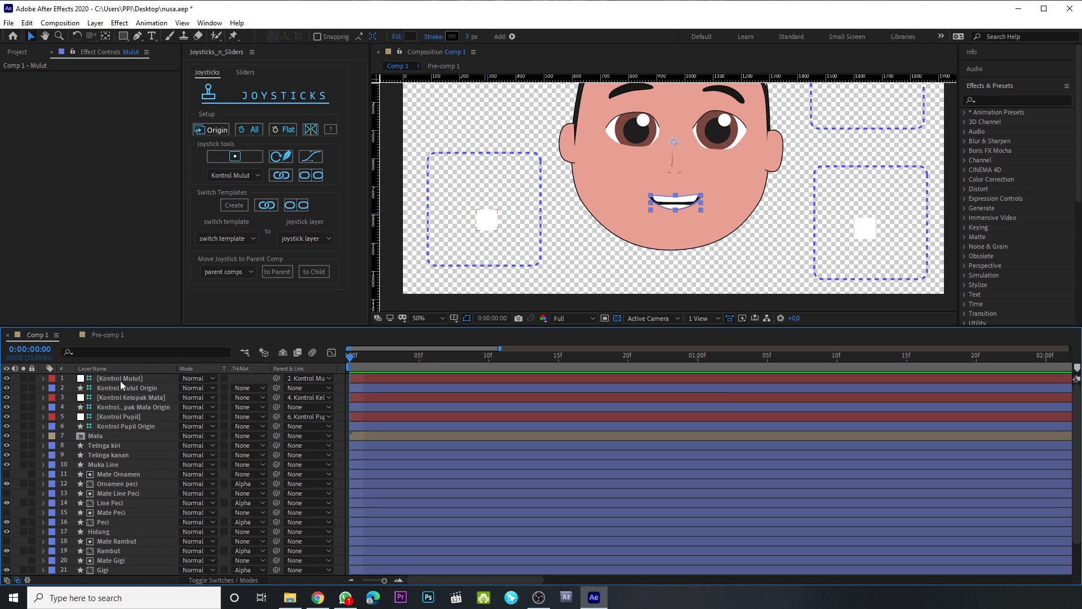
left_click(124, 377)
left_click(136, 388, "shift")
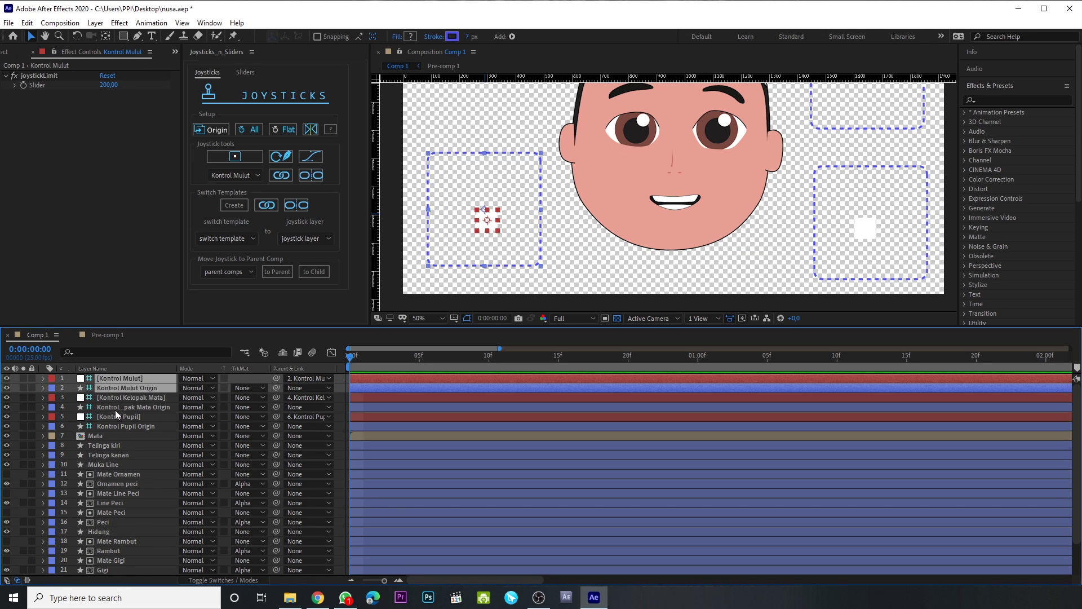
scroll(114, 428, "down", 2)
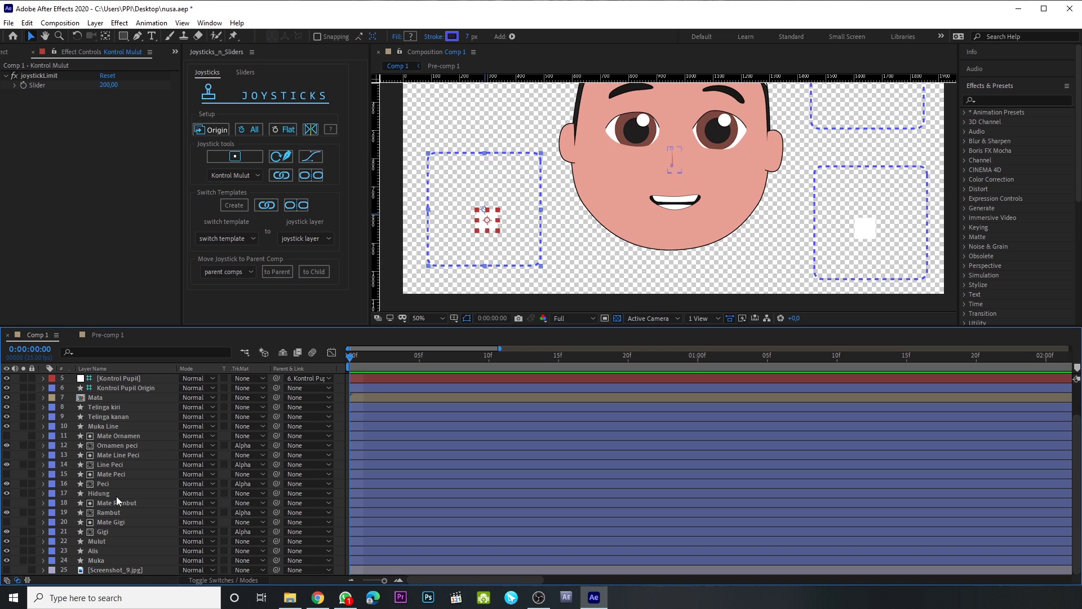
left_click(110, 531)
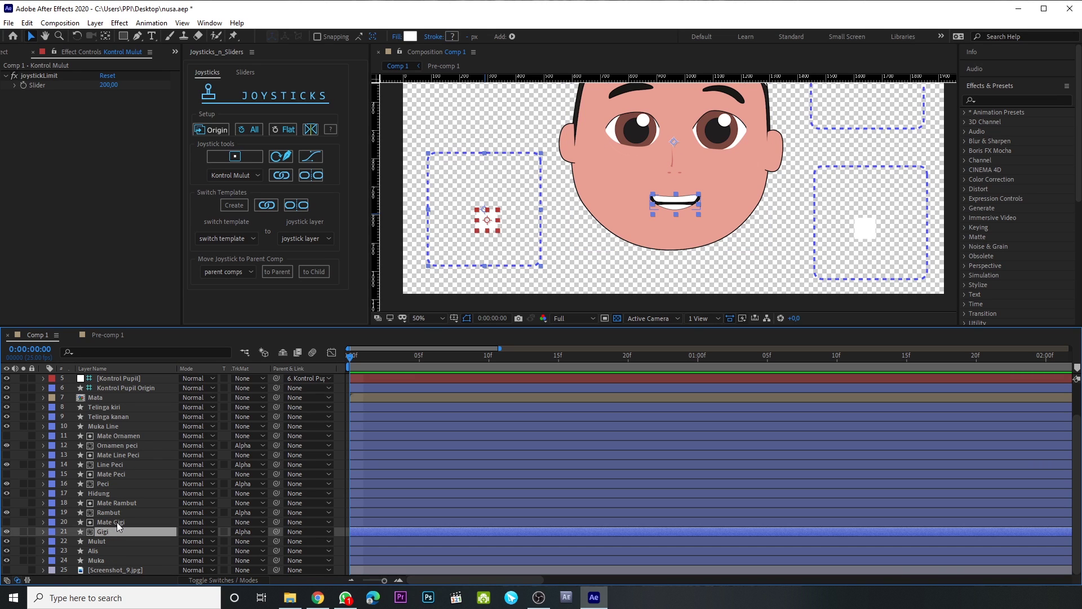
left_click(116, 522, "ctrl")
left_click(110, 543, "ctrl")
right_click(120, 533)
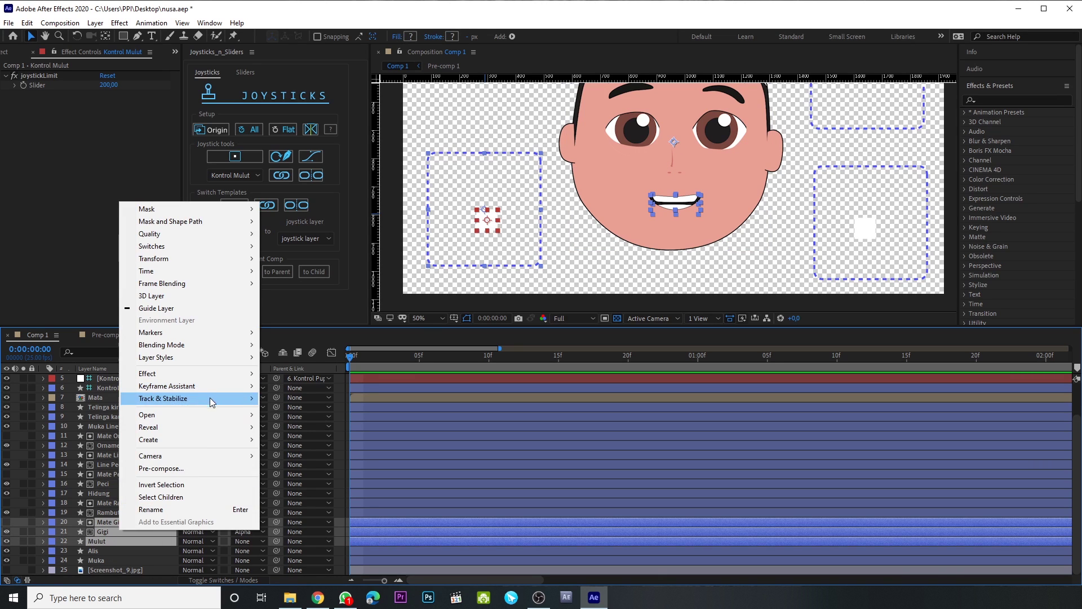
left_click(195, 470)
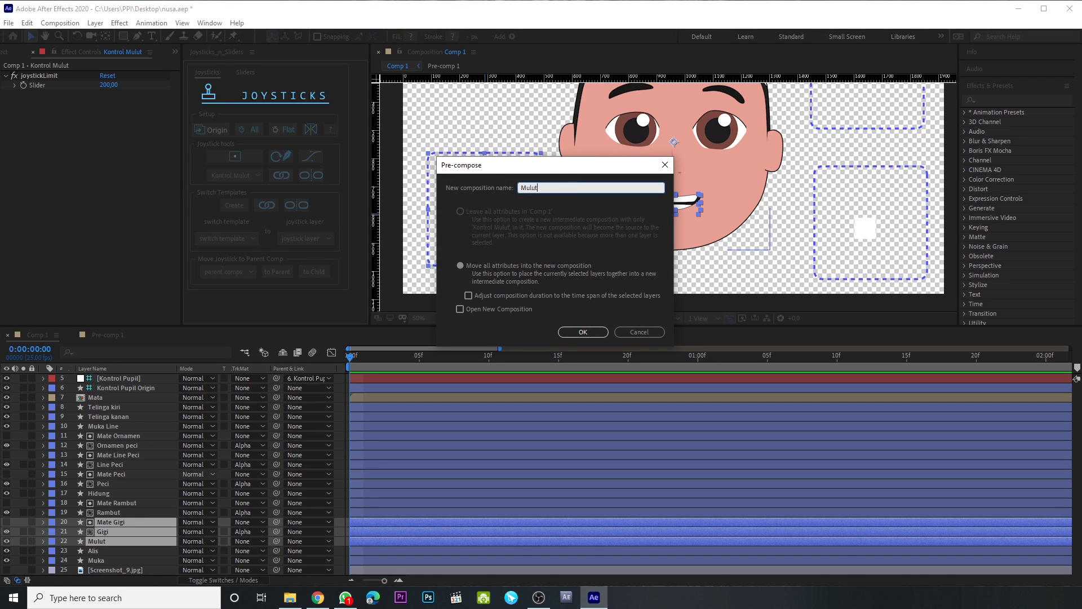
left_click(583, 331)
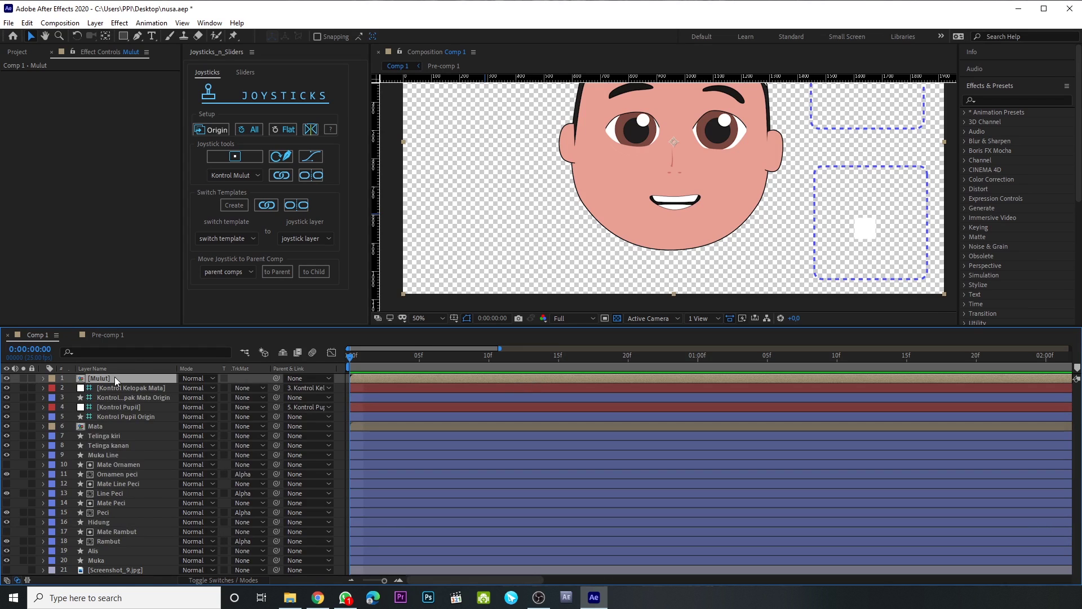
Open the Mulut composition and test the mouth by moving the Kontrol Mulut handle within its frame.
double_click(114, 376)
key("comma")
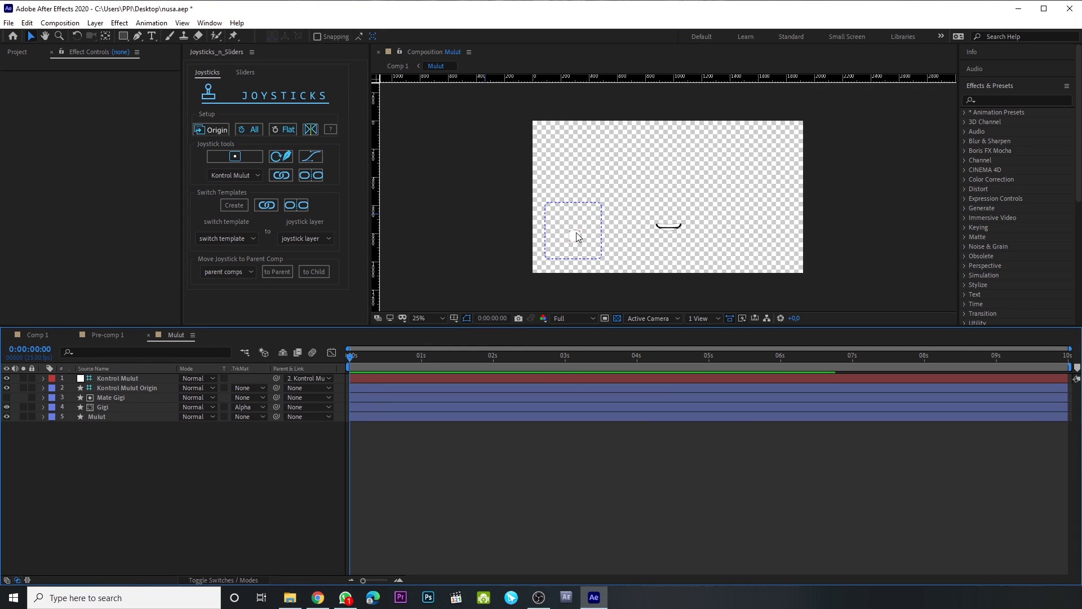
left_click(576, 234)
key("period")
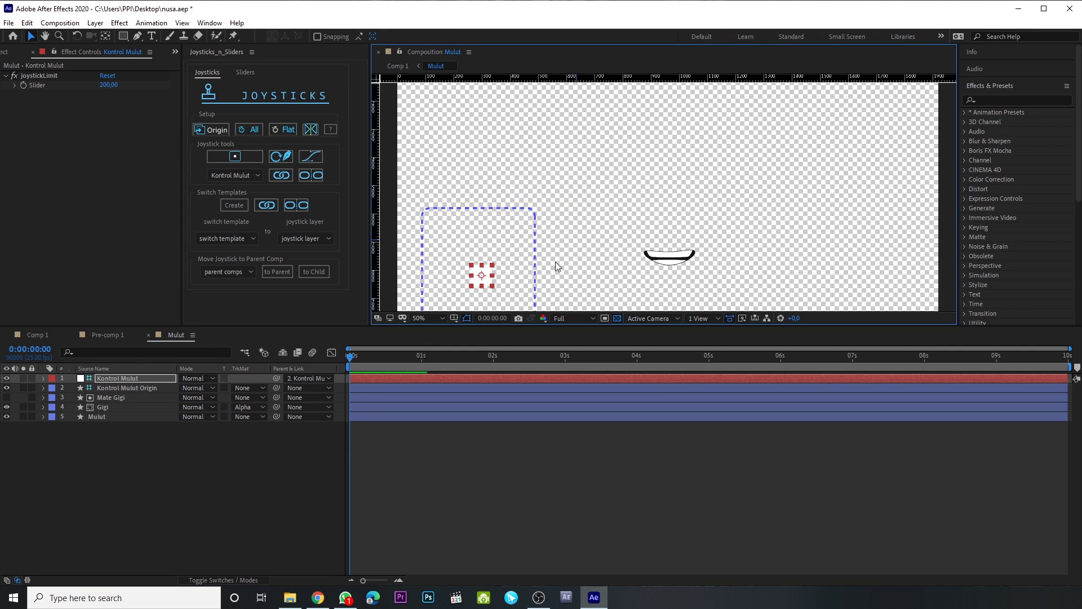
left_click_drag(482, 277, 496, 248)
left_click(227, 417)
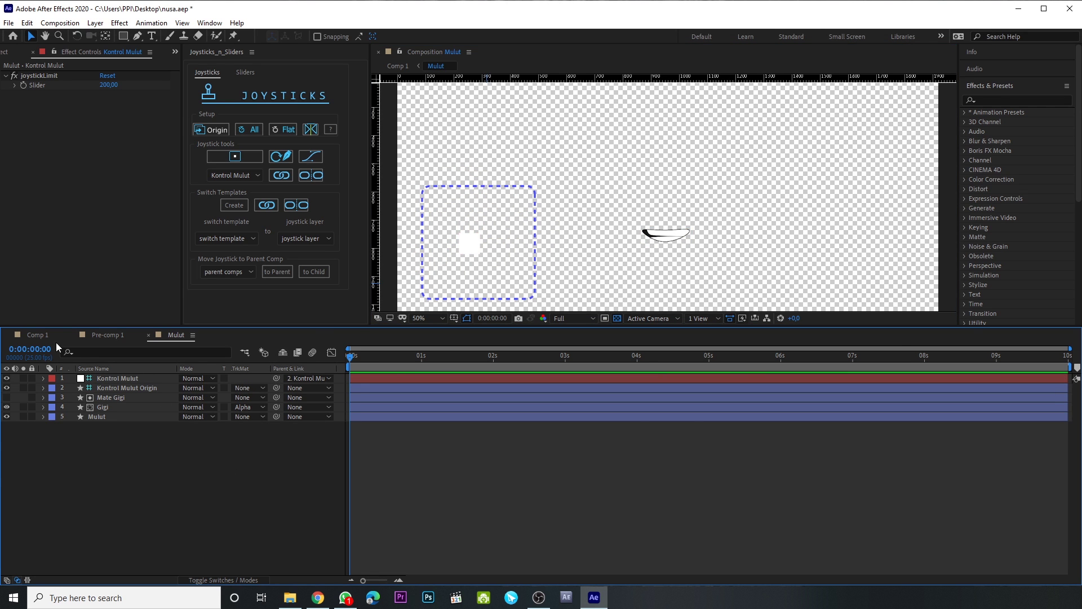
In Comp 1, move the Mulut composition layer down the stack between the Rambut and Alis layers.
left_click(37, 335)
scroll(611, 195, "down", 1)
left_click(144, 380)
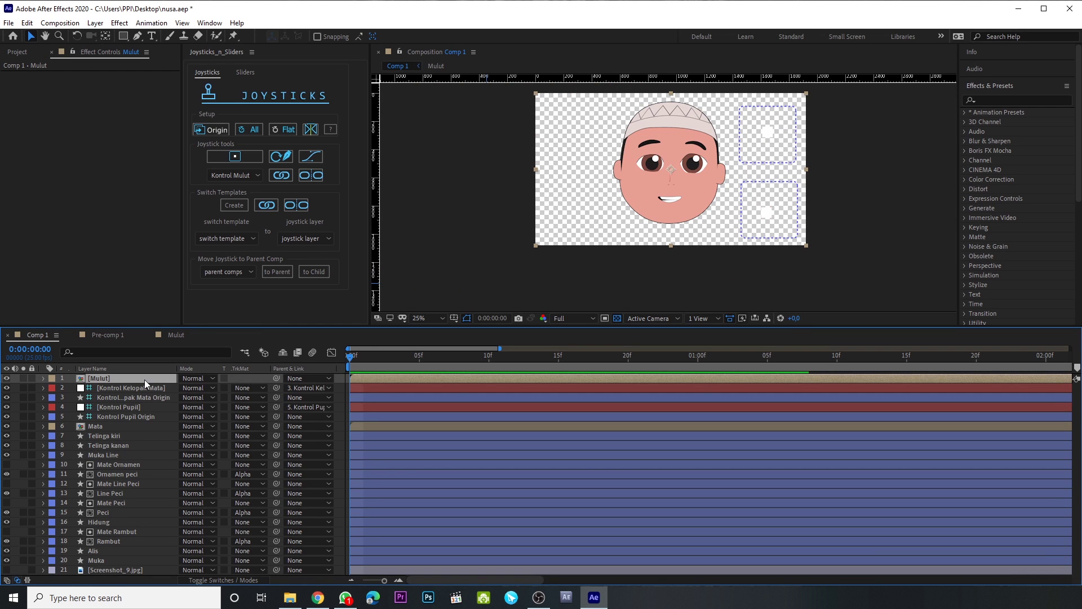
left_click_drag(124, 381, 104, 553)
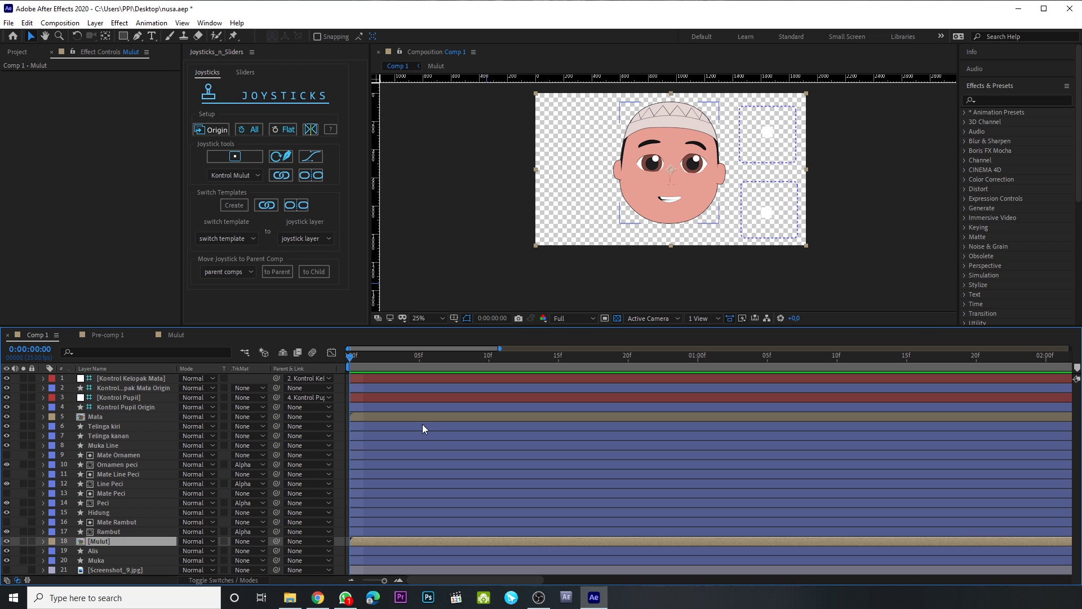
From the Mulut composition, move the Kontrol Mulut joystick to the parent composition Comp 1.
left_click(178, 340)
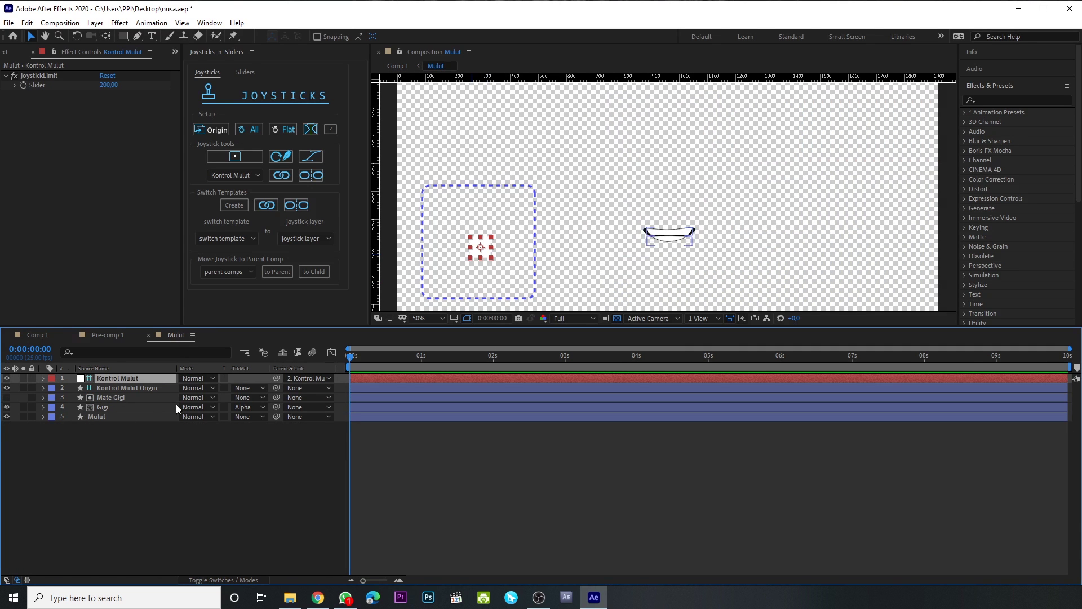
left_click(151, 461)
left_click(130, 377)
left_click(214, 272)
left_click(219, 282)
left_click(284, 271)
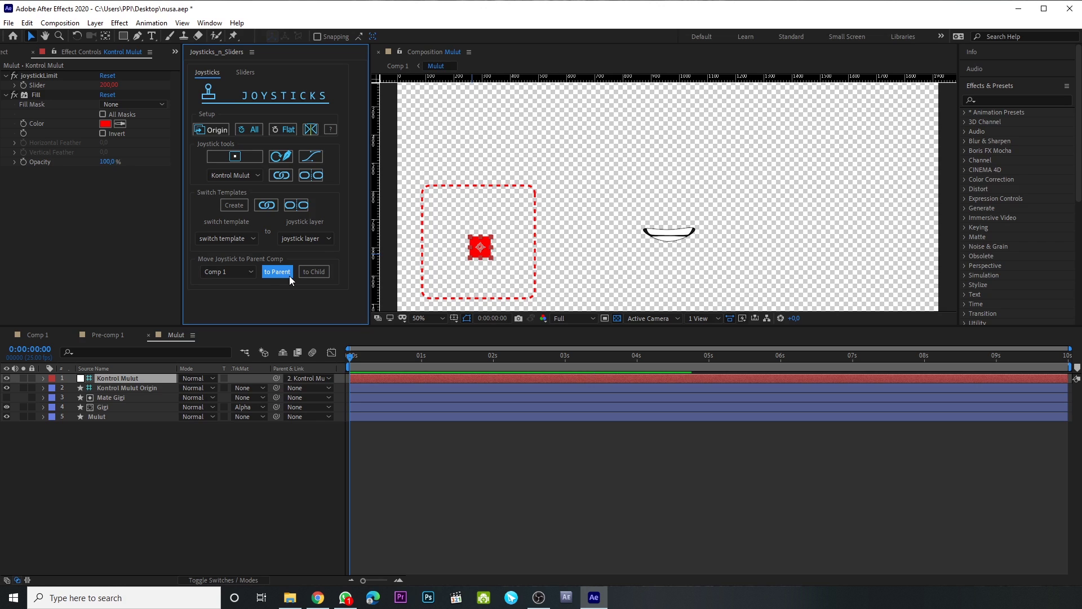
In Comp 1, test the mouth by moving the Kontrol Mulut handle toward the side of its frame.
left_click(39, 337)
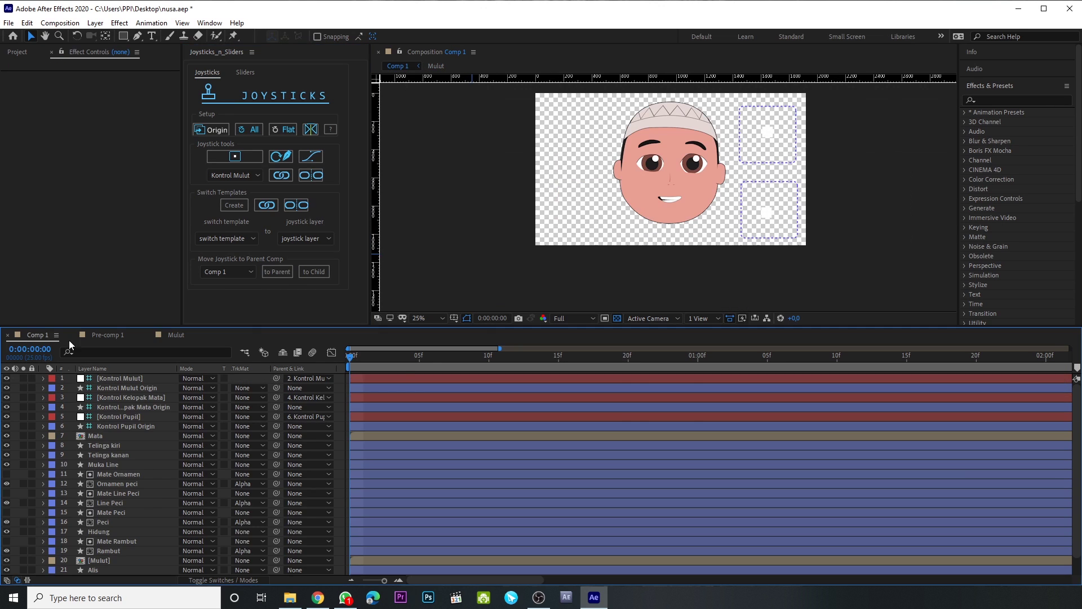
left_click(128, 386)
left_click(598, 221)
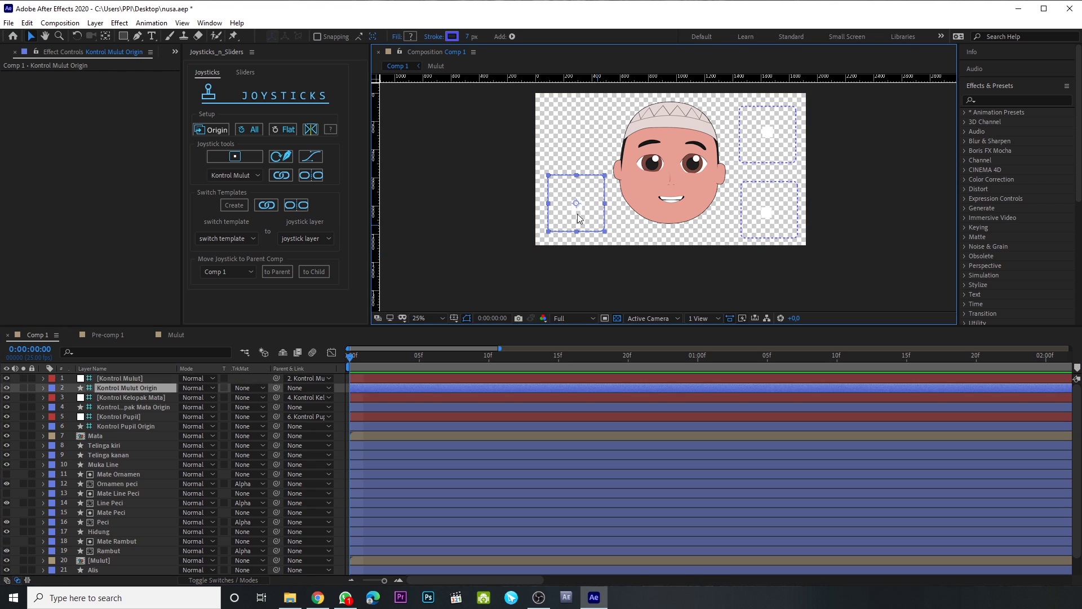
left_click(126, 378)
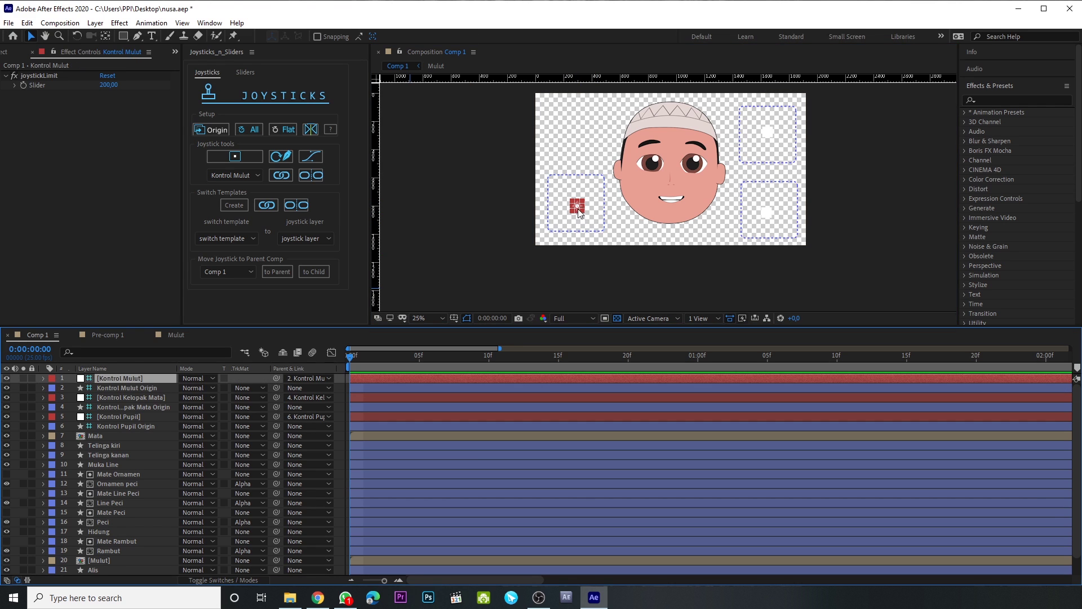
left_click(579, 213)
mouse_move(576, 204)
left_mouse_down()
mouse_move(543, 202)
mouse_move(612, 207)
mouse_move(578, 184)
mouse_move(540, 212)
mouse_move(554, 205)
mouse_move(584, 236)
mouse_move(632, 204)
mouse_move(604, 195)
mouse_move(556, 207)
left_mouse_up()
Start keyframing Kontrol Mulut's Position at frame 0, placing the handle above its frame at about -2, -238 to close the mouth.
left_click(146, 376)
key("p")
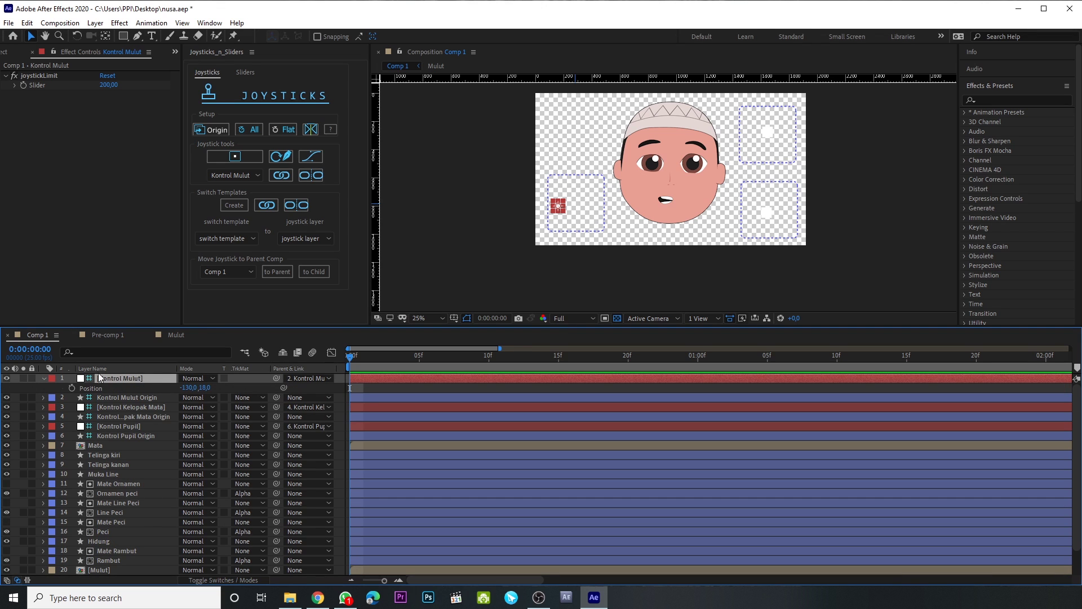
left_click_drag(558, 210, 581, 208)
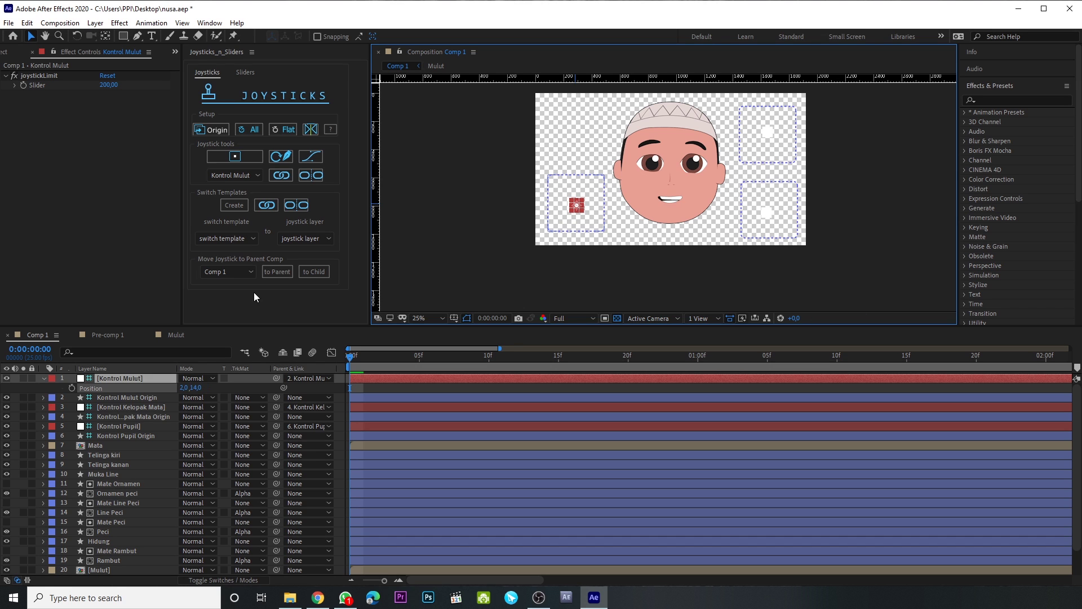
left_click(72, 388)
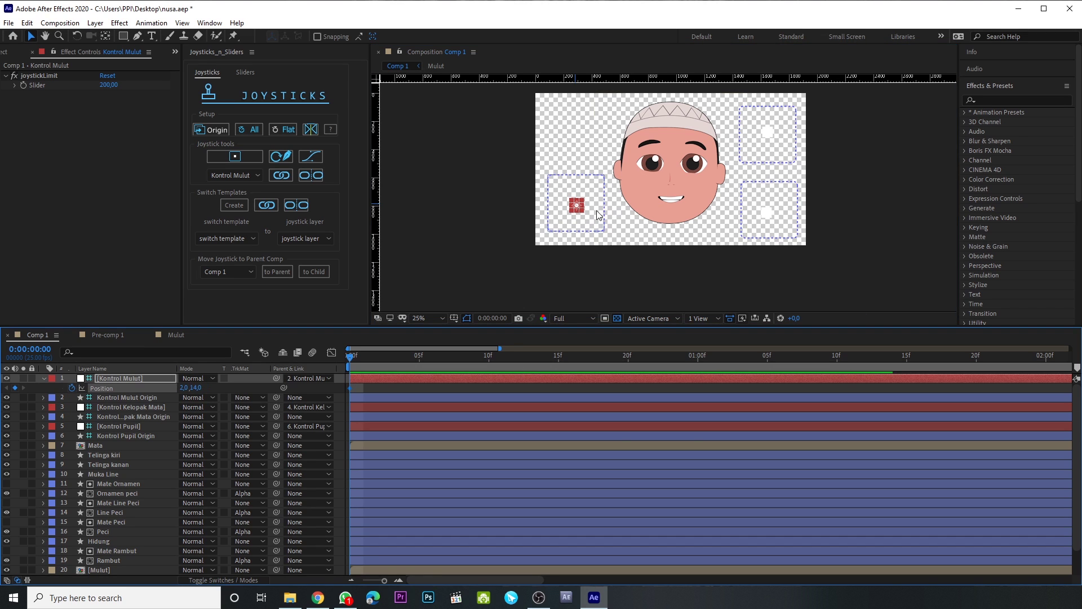
key("period")
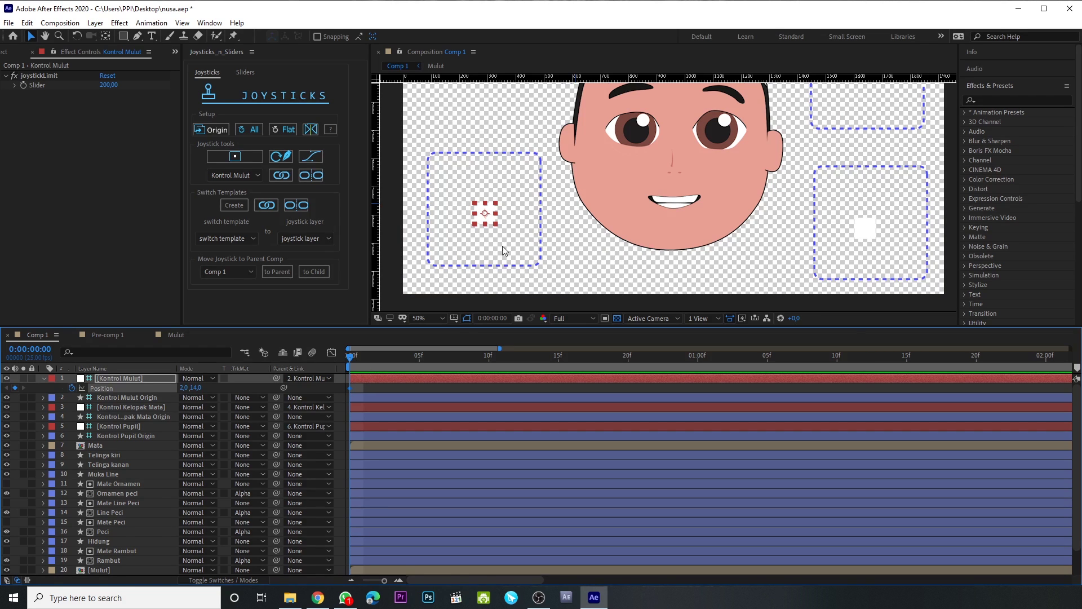
left_click_drag(485, 215, 486, 156)
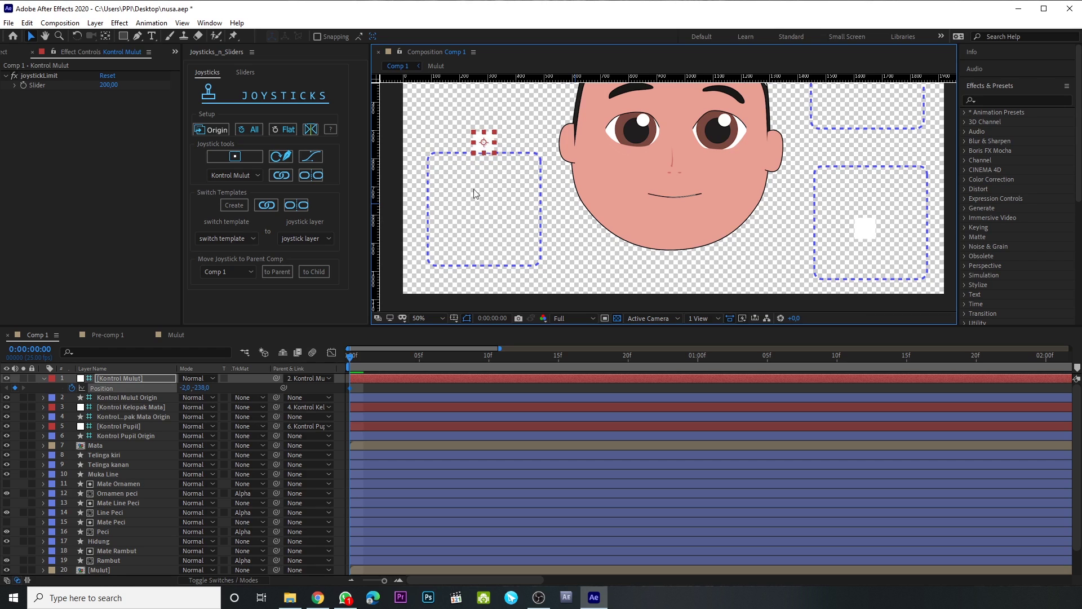
At frame 5, move the Kontrol Mulut handle straight down to its frame's lower edge to keyframe the open mouth.
left_click(417, 355)
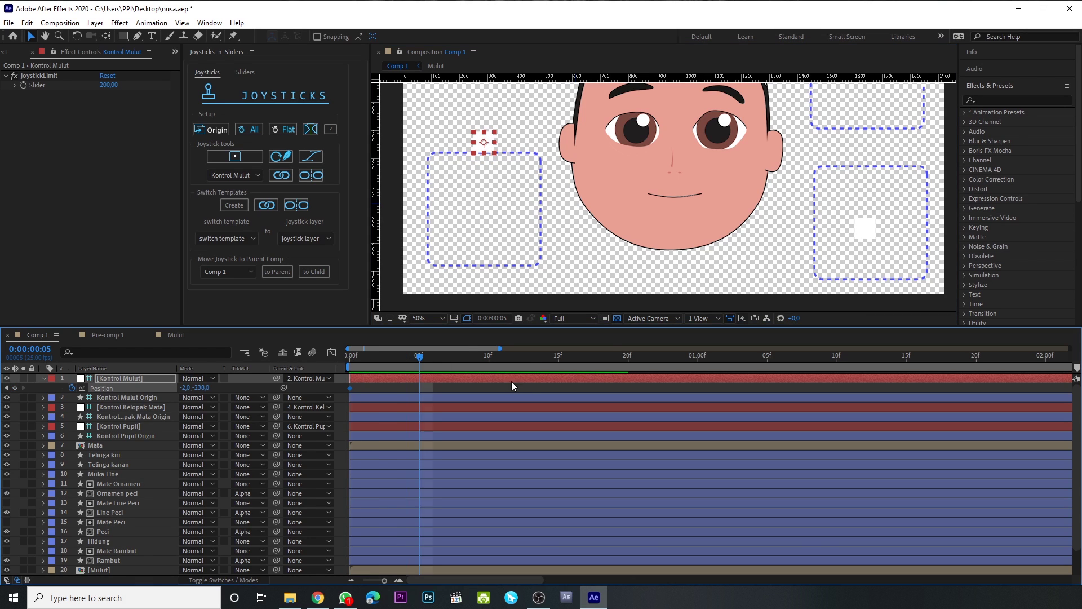
key("semicolon")
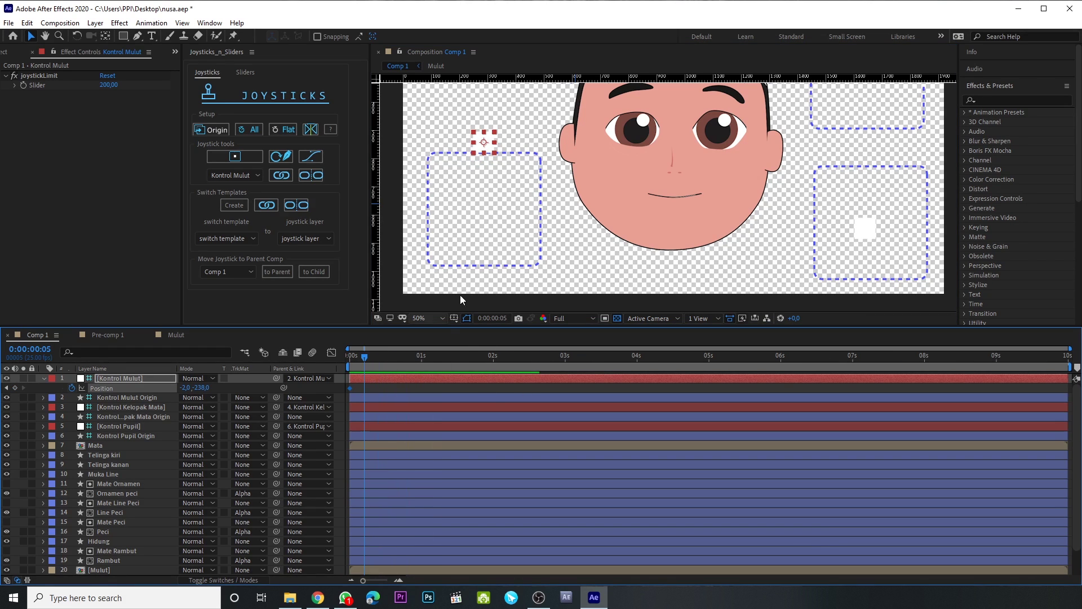
left_click_drag(485, 141, 487, 266)
Add Kontrol Mulut Position keyframes at frame 11, about 50, 80, and at frame 17, about -180, -42.
mouse_move(365, 355)
left_mouse_down()
mouse_move(393, 357)
mouse_move(379, 357)
left_mouse_up()
left_click(472, 249)
left_click_drag(472, 249, 502, 235)
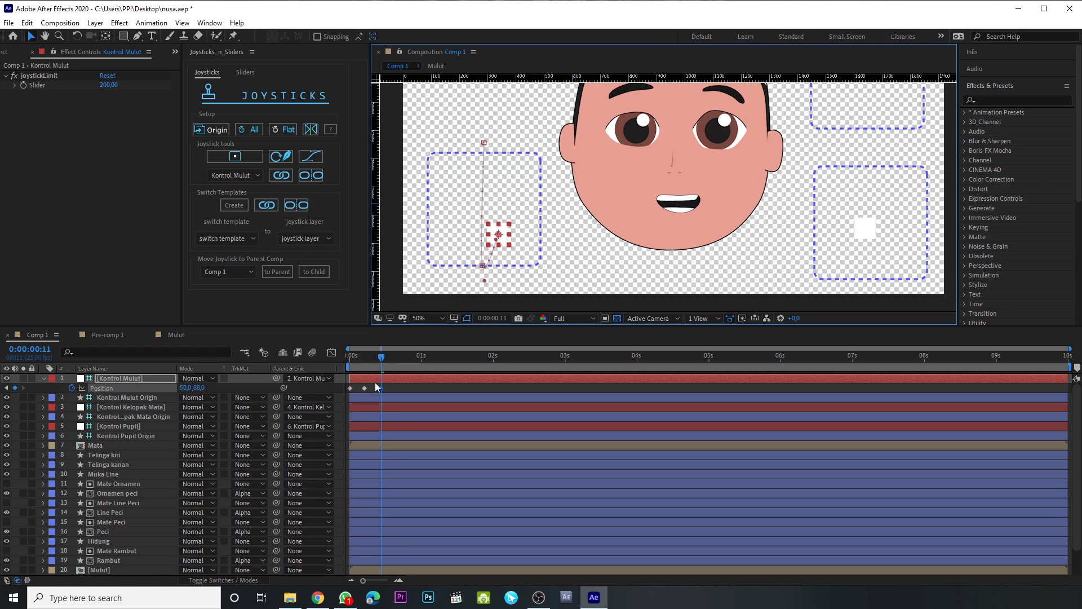
left_click_drag(385, 357, 398, 356)
left_click_drag(484, 238, 437, 201)
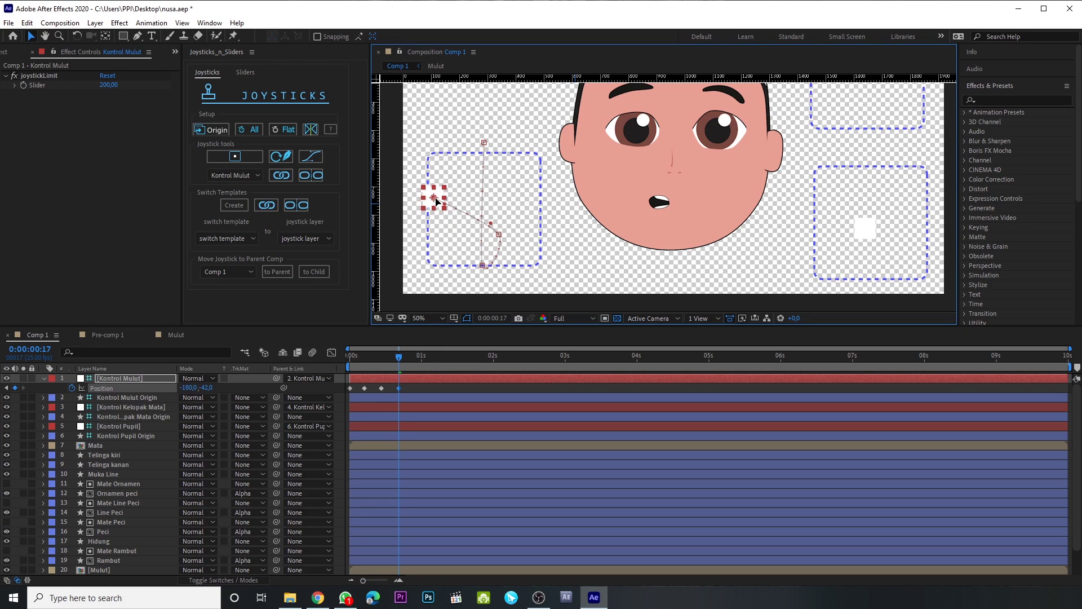
Play back the mouth animation from the first frame.
left_click_drag(400, 356, 358, 359)
key("space")
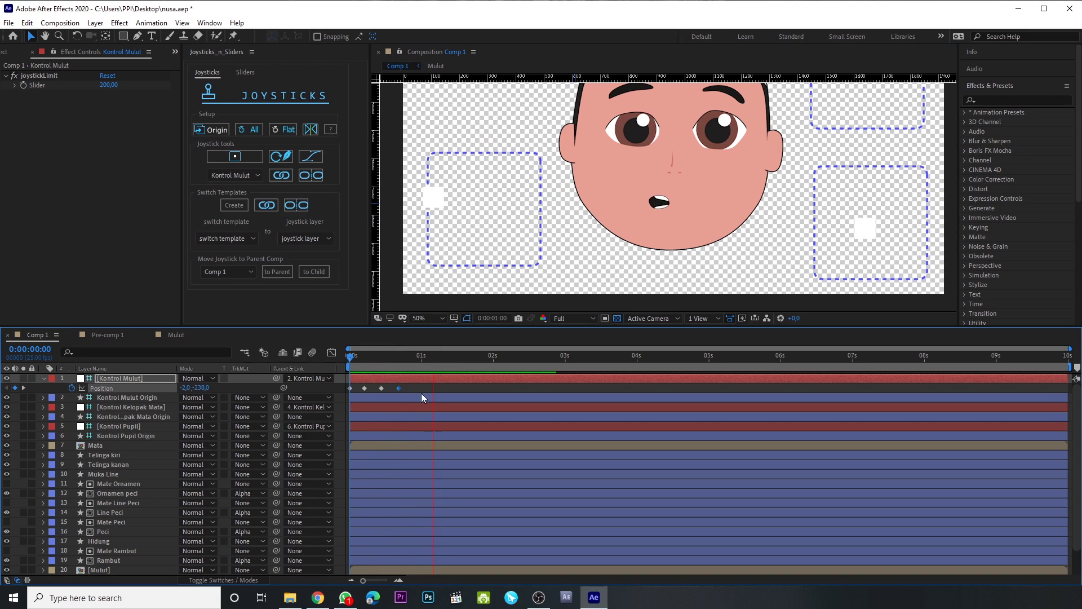
left_click(424, 356)
left_click_drag(424, 356, 353, 359)
key("space")
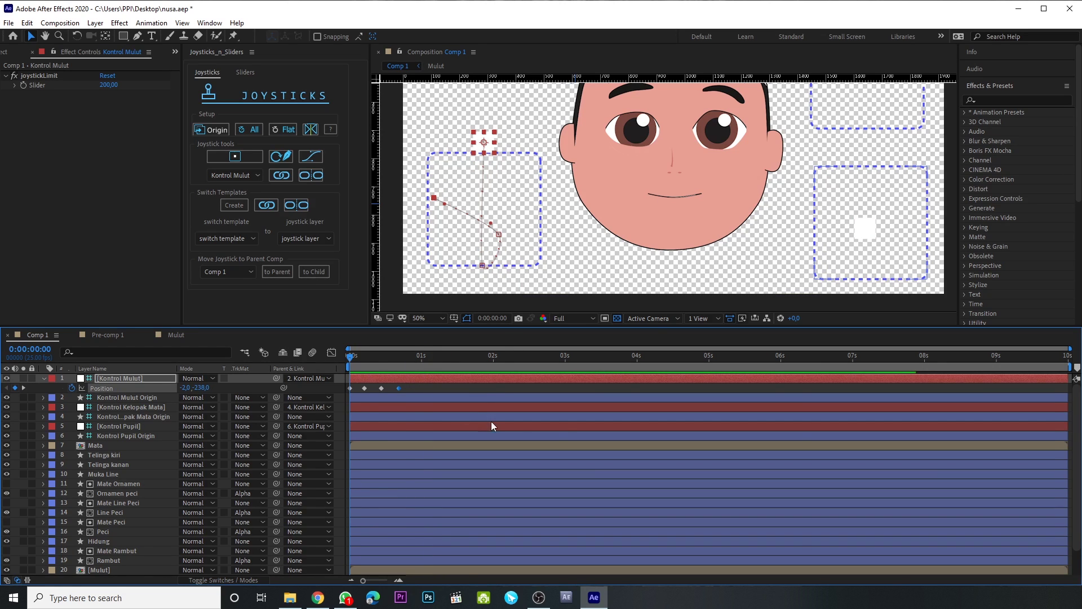
Fit the whole face composition in the viewer and replay the mouth animation over the keyframed range.
scroll(482, 419, "up", 3)
left_click(443, 319)
left_click(439, 338)
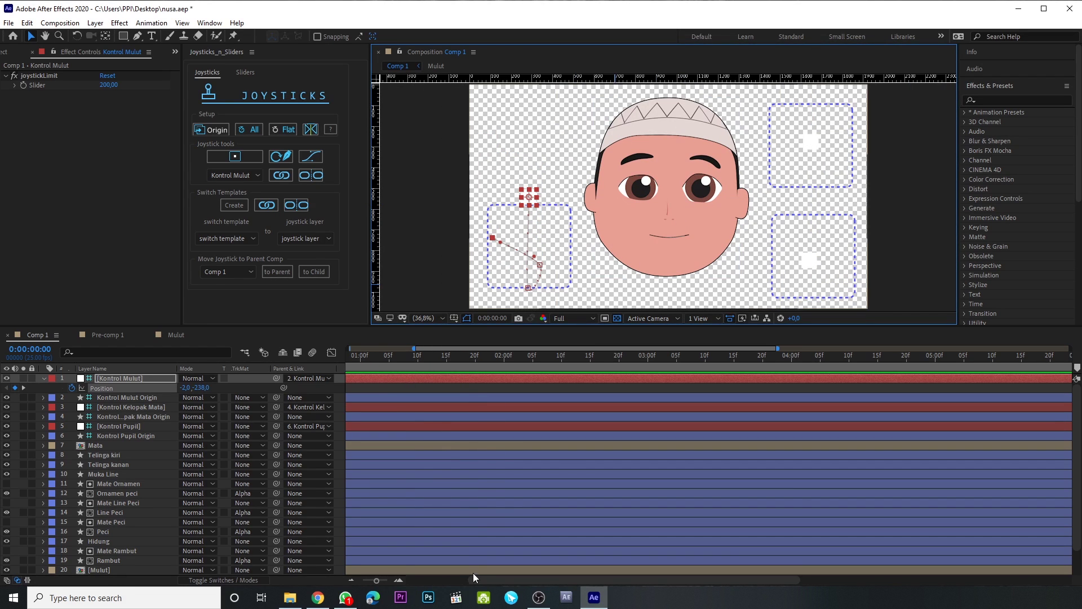
left_click_drag(473, 579, 411, 581)
key("space")
key("space")
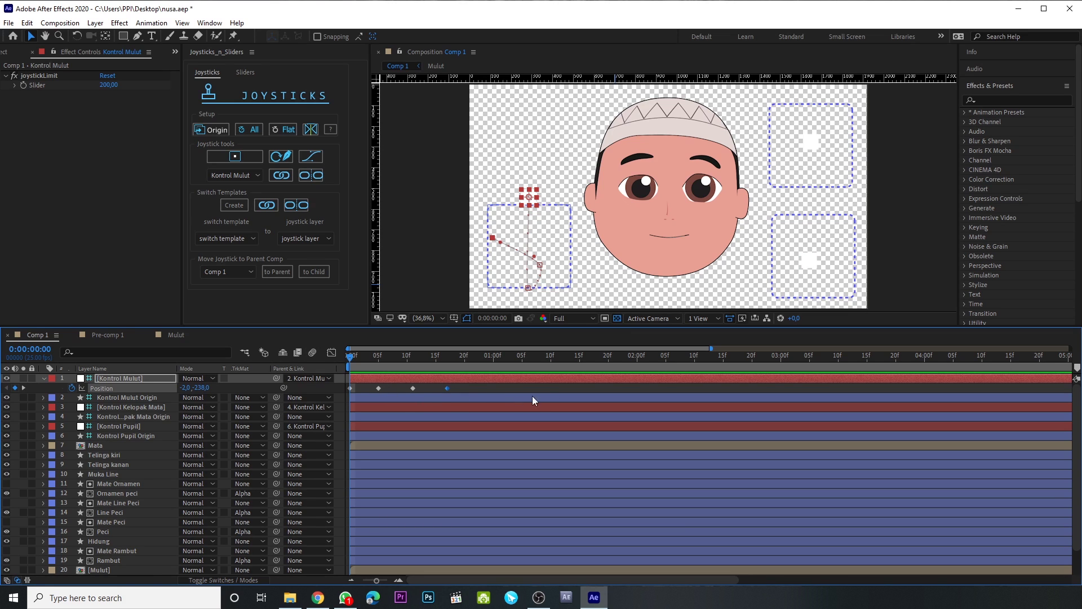
key("space")
key("space")
key("space")
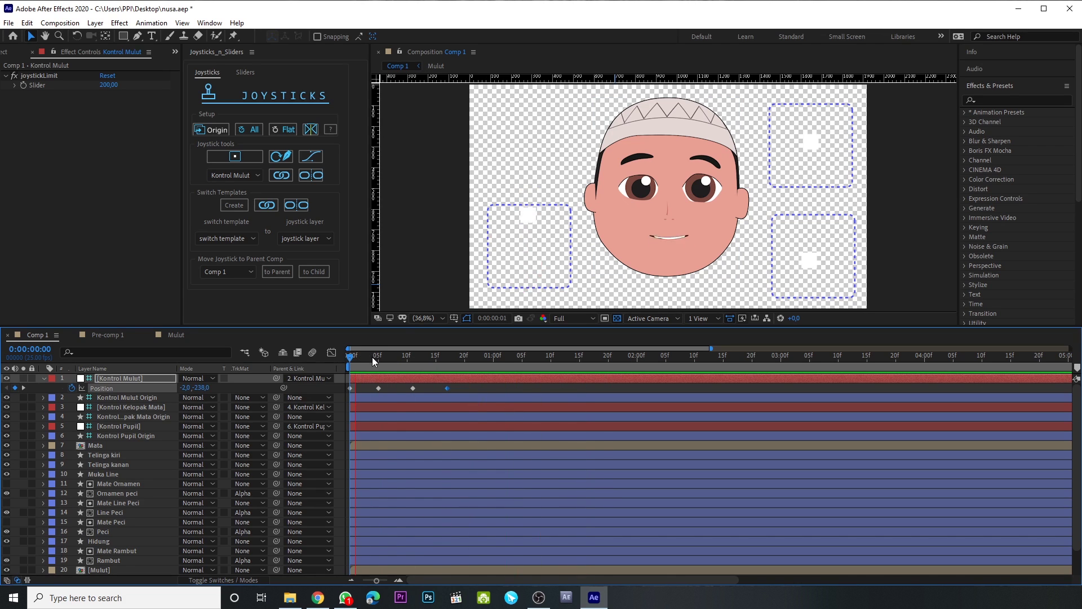
At frame 17, move the Kontrol Mulut handle outward to about -229, -6.6 and preview the changed mouth pose.
left_click(447, 356)
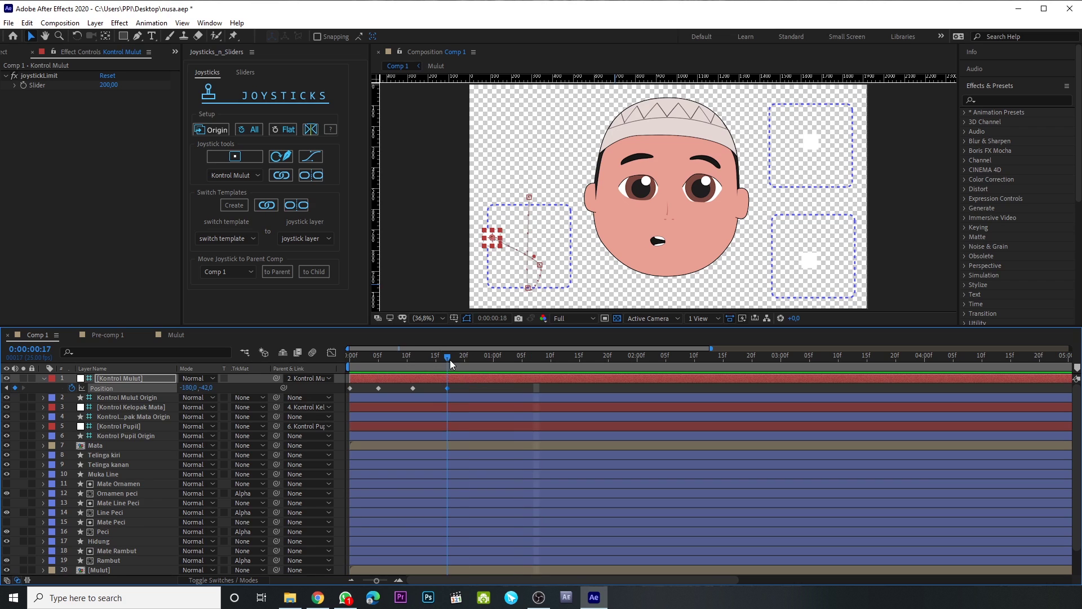
left_click(496, 242)
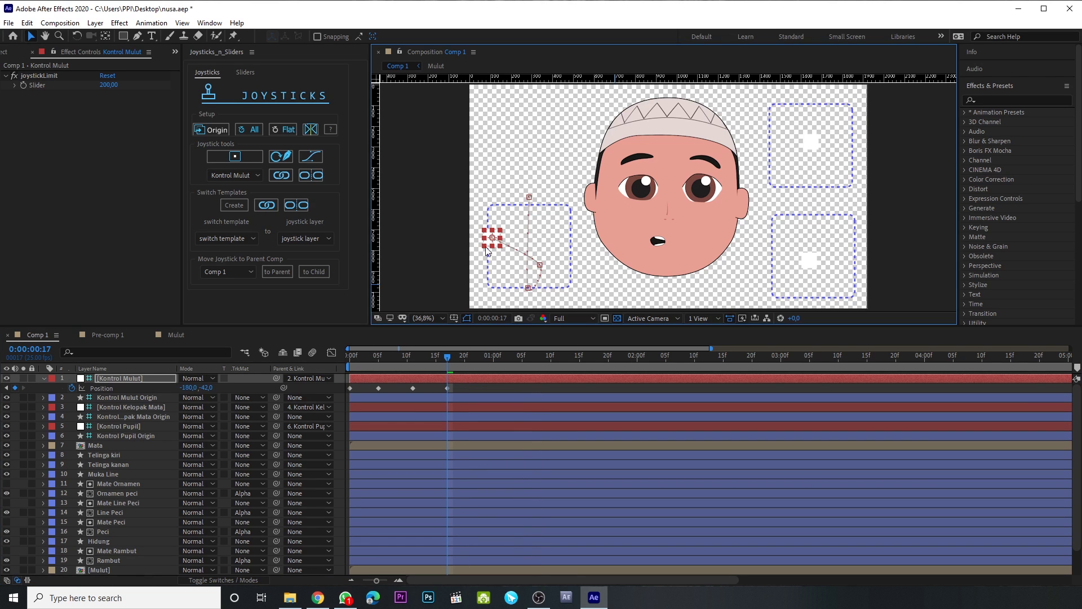
left_click_drag(493, 238, 485, 247)
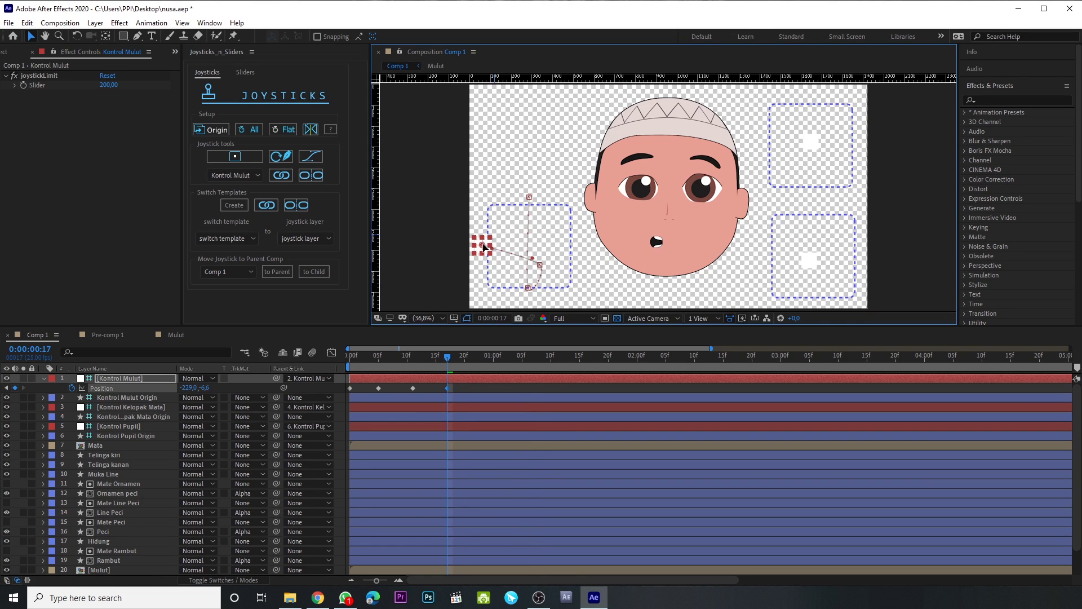
left_click_drag(406, 361, 350, 361)
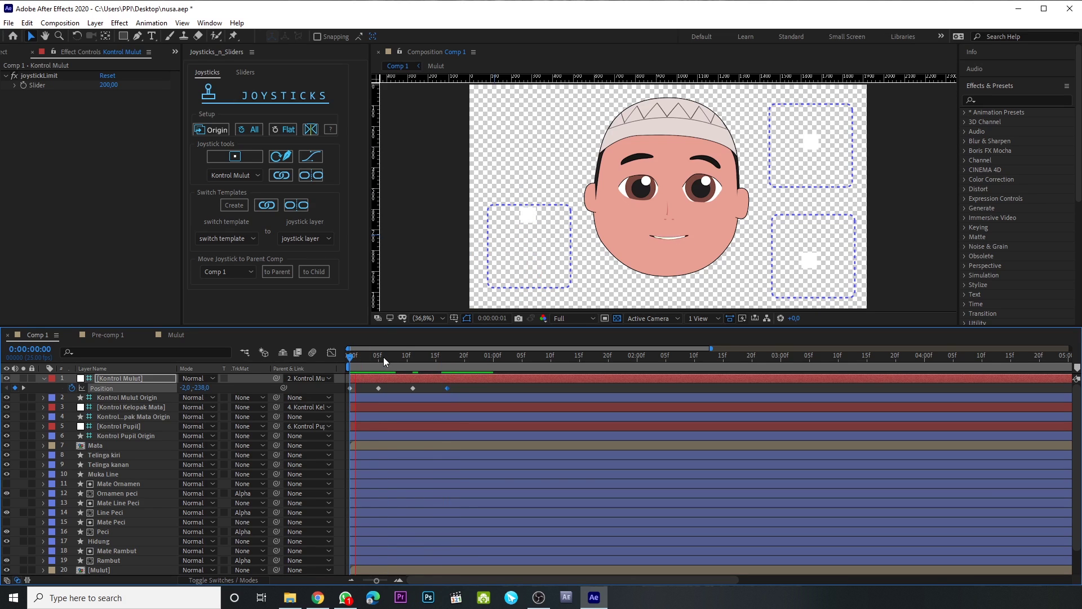
key("space")
Shift Kontrol Mulut's second Position keyframe to frame 6 and play back the mouth timing.
left_click(384, 387)
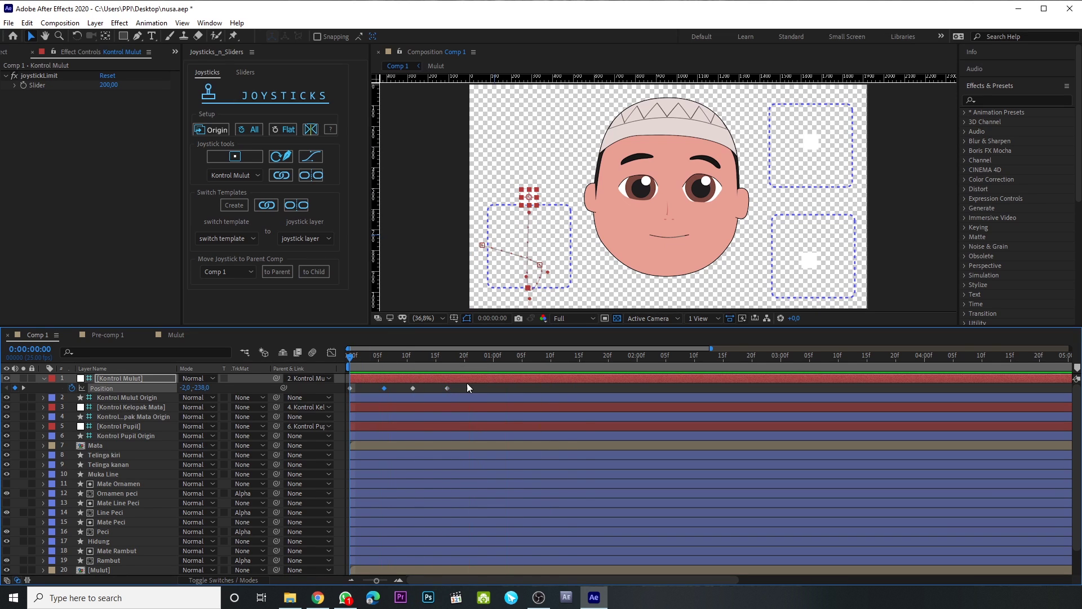
left_click_drag(473, 391, 369, 397)
left_click_drag(406, 355, 348, 358)
left_click(471, 387)
left_click_drag(450, 370, 347, 370)
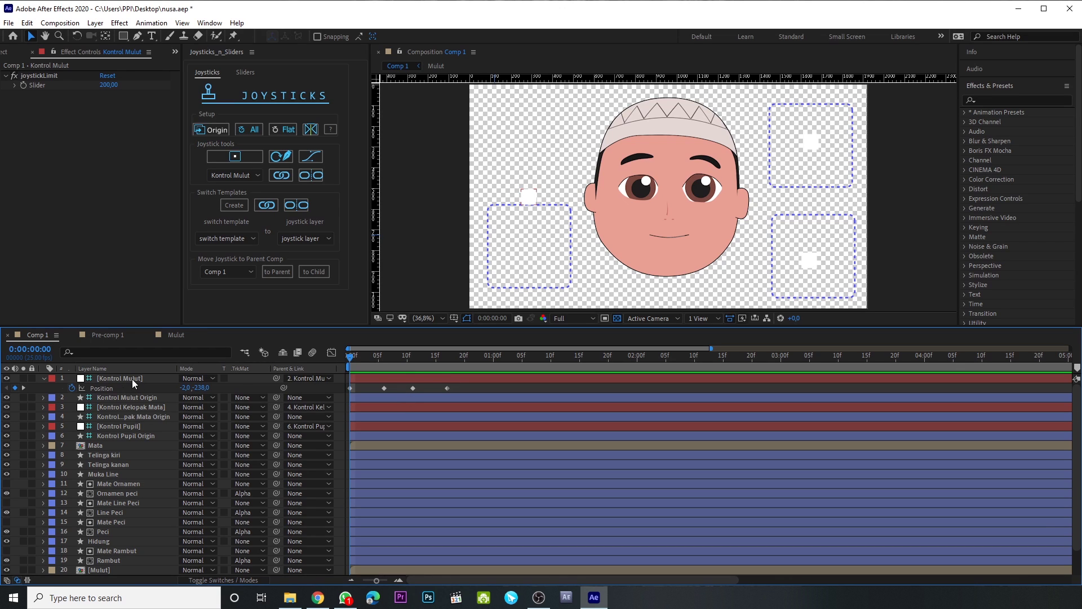
left_click(135, 380)
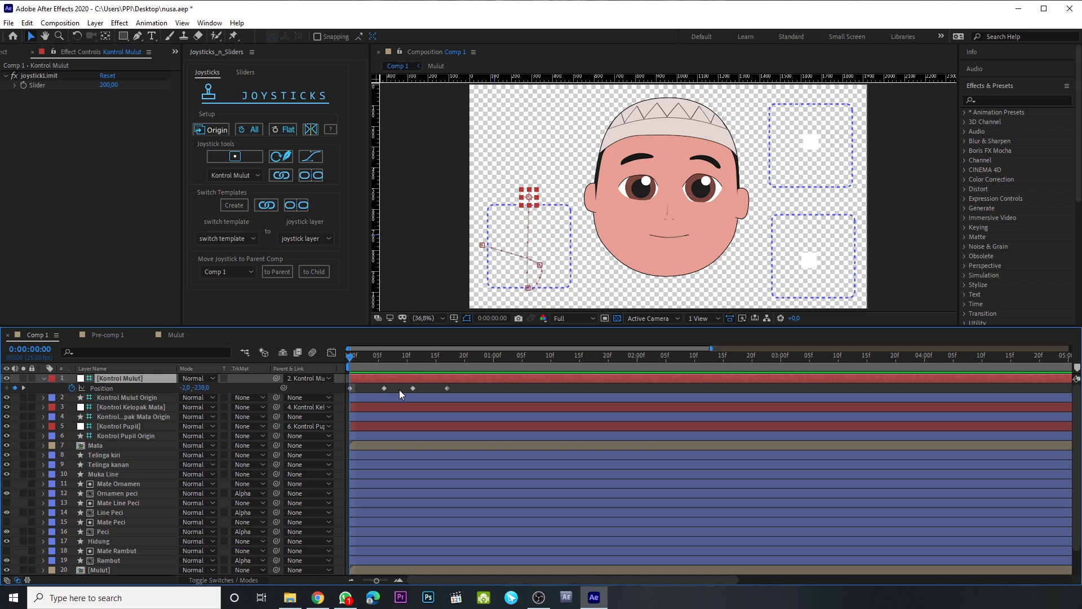
key("space")
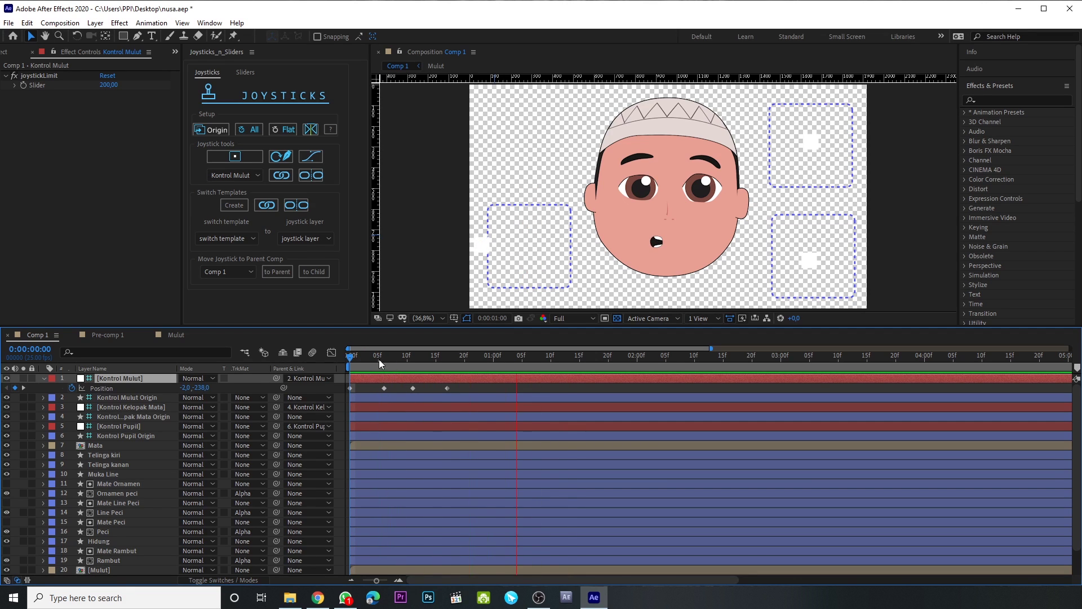
left_click(349, 366)
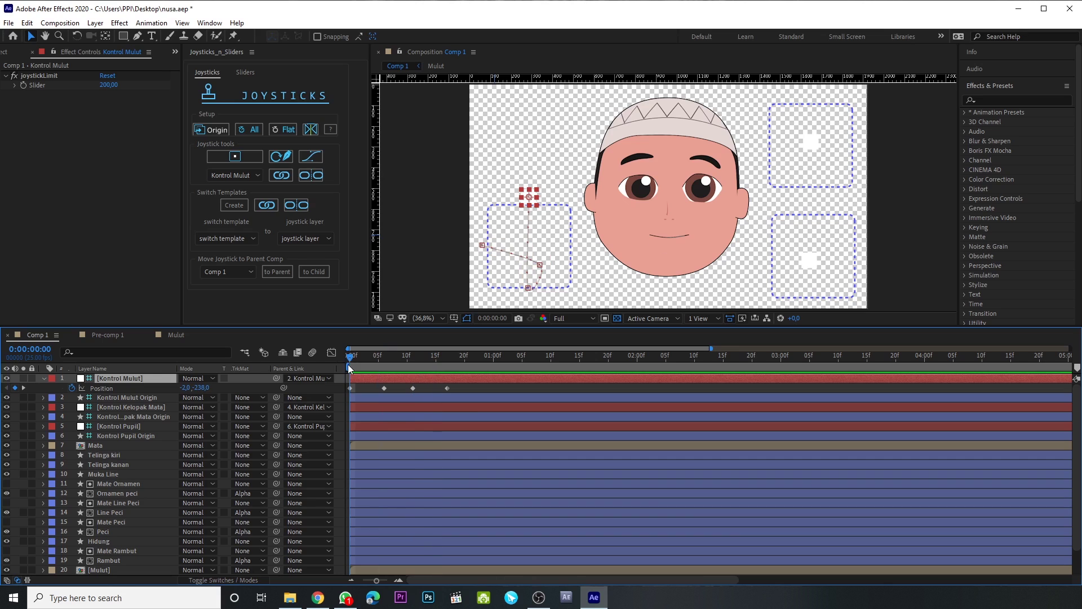
Easy-ease all four Kontrol Mulut Position keyframes, reshape their speed curves into sharp early peaks in the Graph Editor, and preview the motion.
left_click_drag(476, 396, 341, 382)
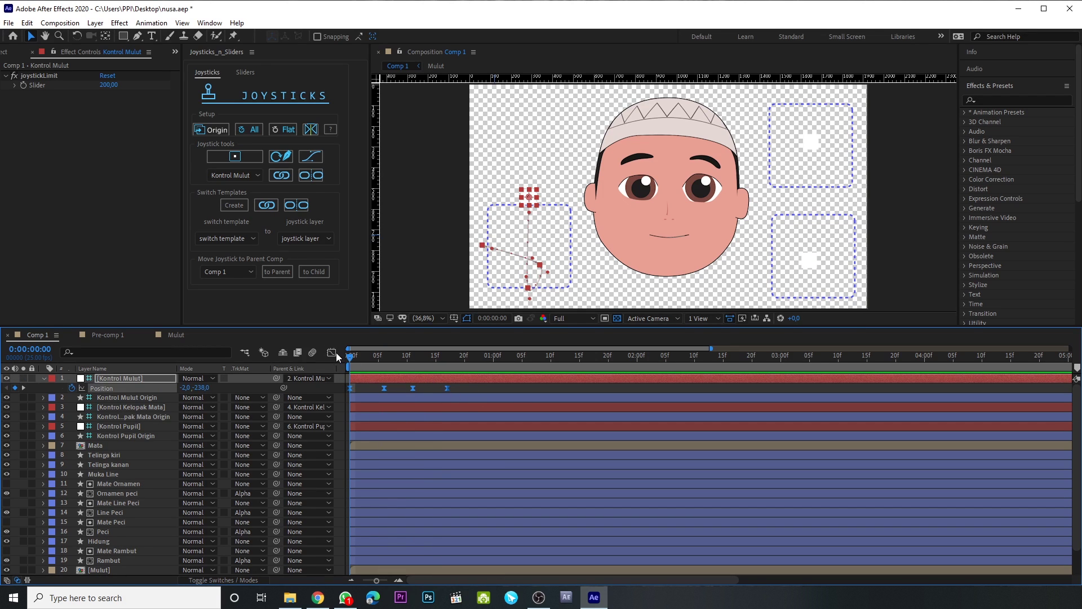
left_click(331, 352)
left_click_drag(465, 557, 338, 528)
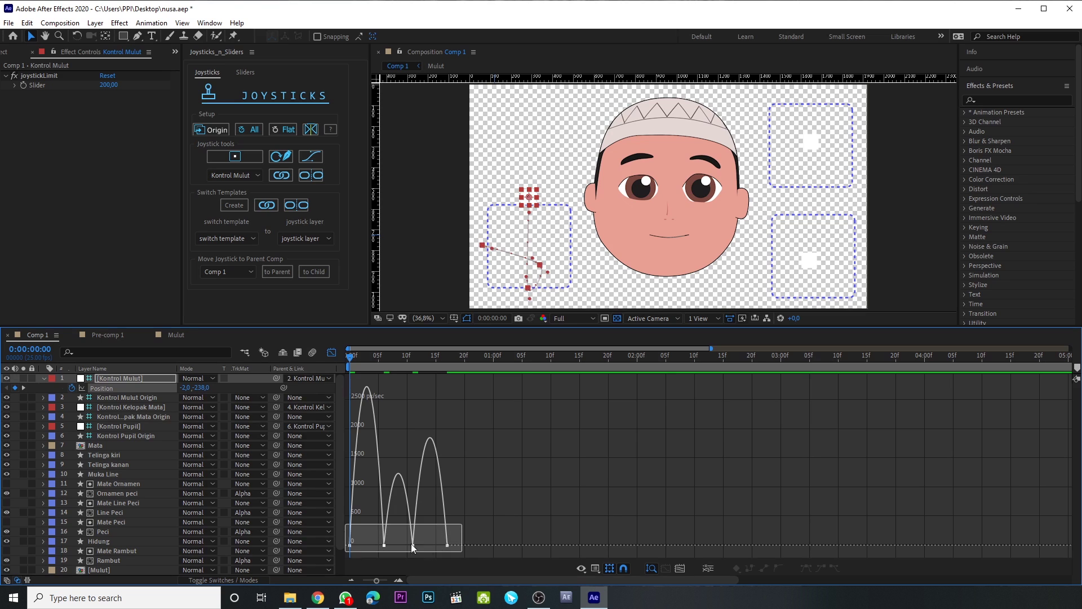
left_click(412, 546)
key("F9")
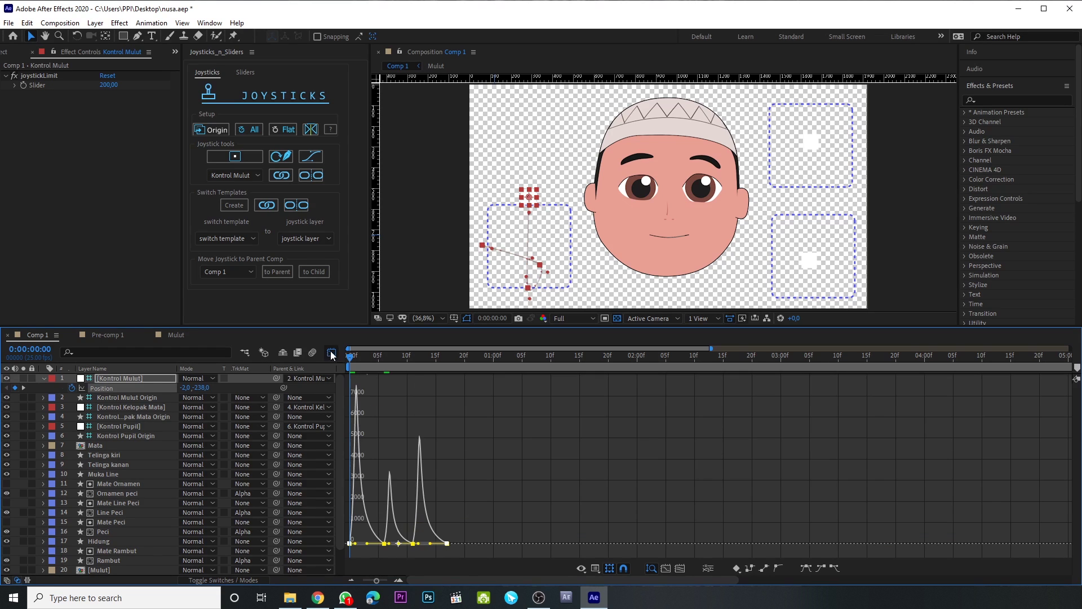
key("shift+F3")
key("space")
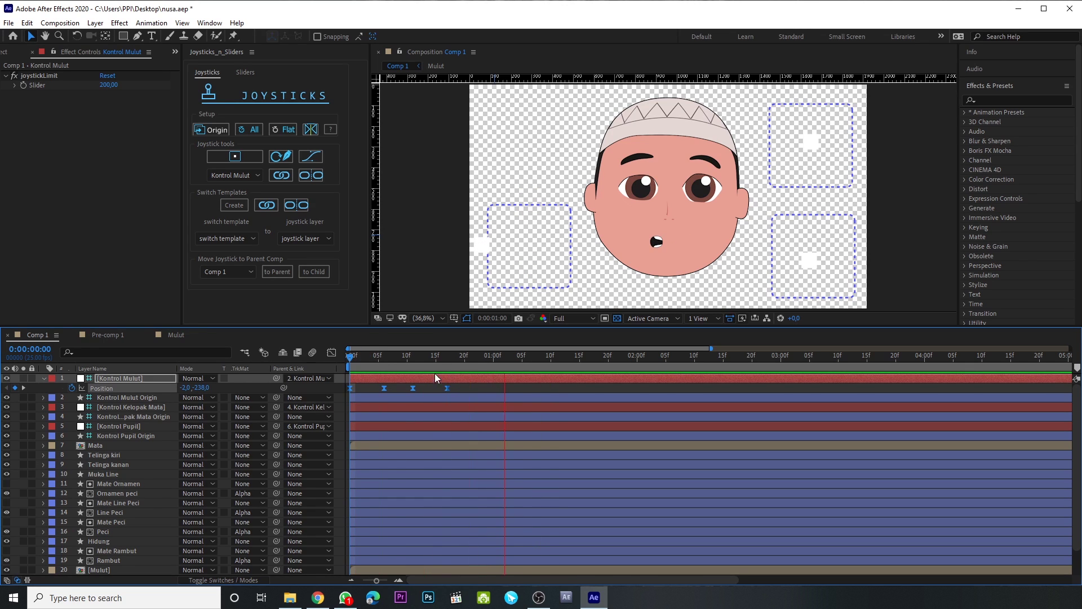
key("space")
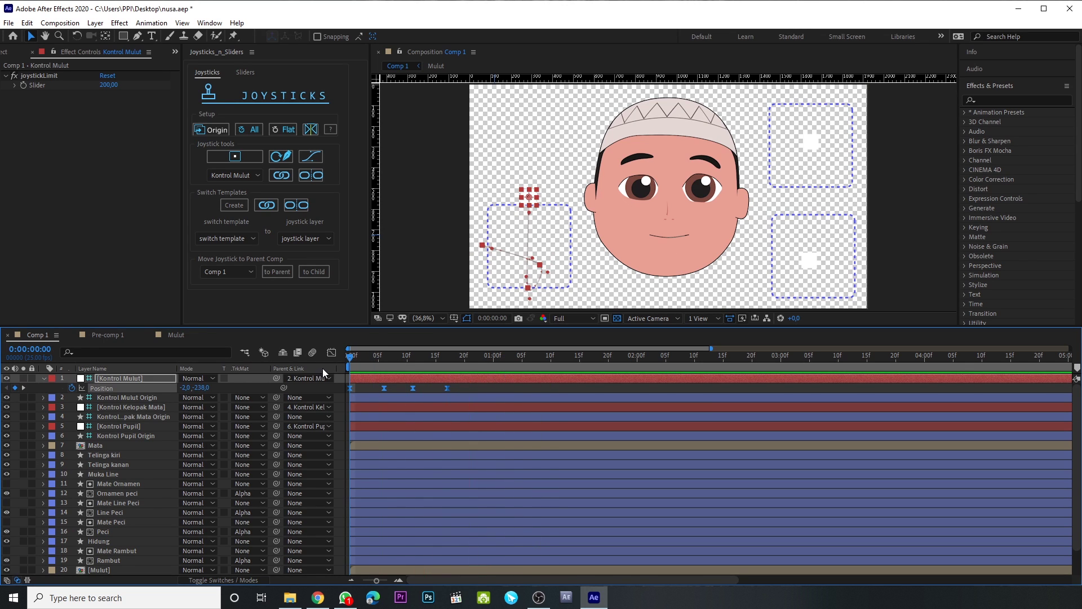
Collapse Kontrol Mulut's Position property and move the Kontrol Kelopak Mata handle slightly up within its frame.
left_click(44, 378)
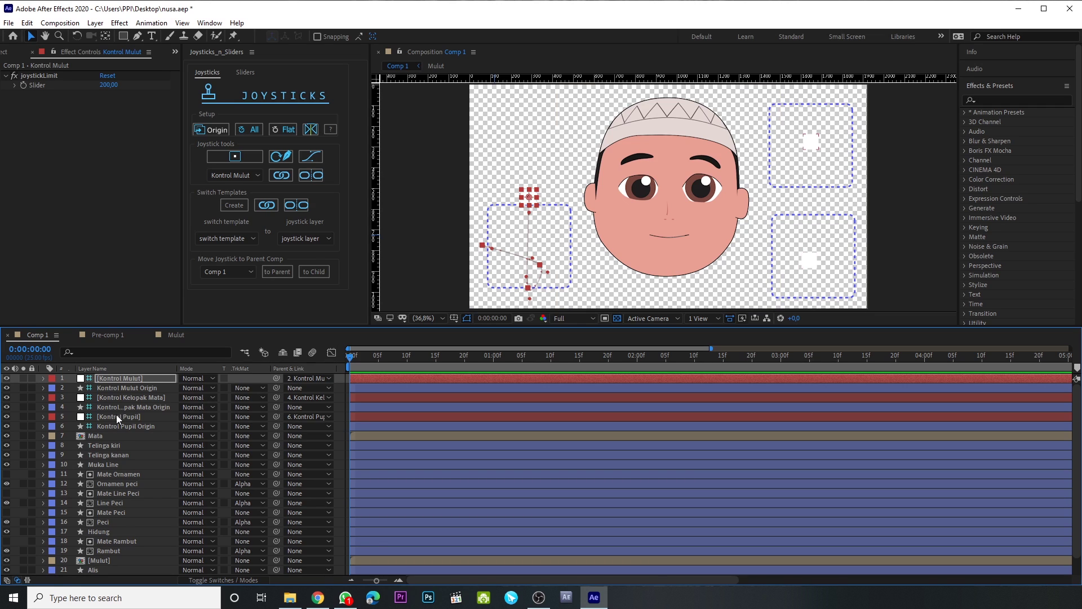
left_click(135, 389)
left_click(143, 426)
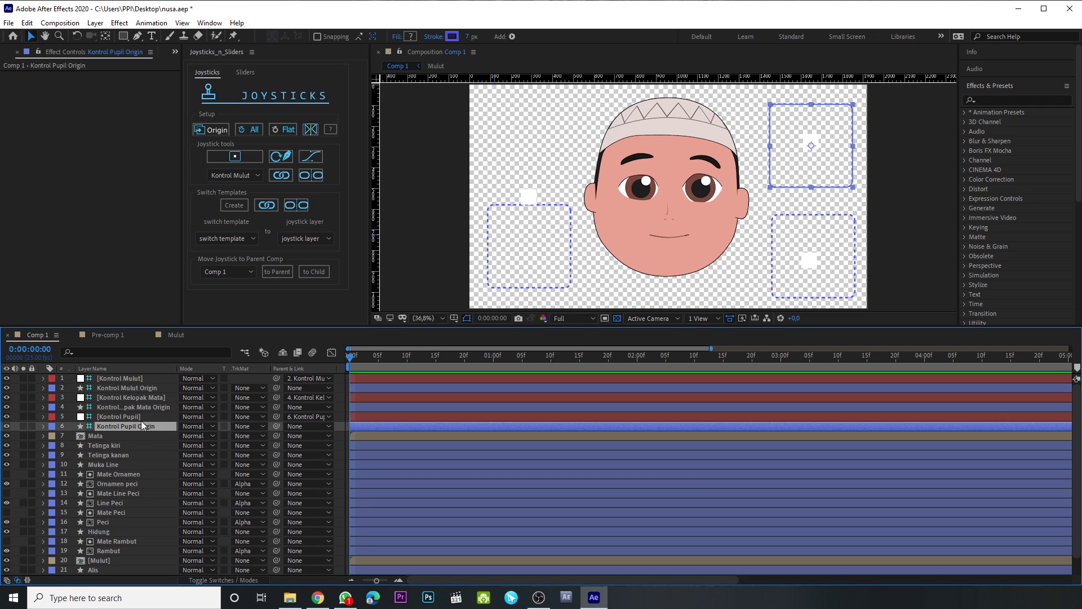
left_click(145, 407)
left_click(109, 398)
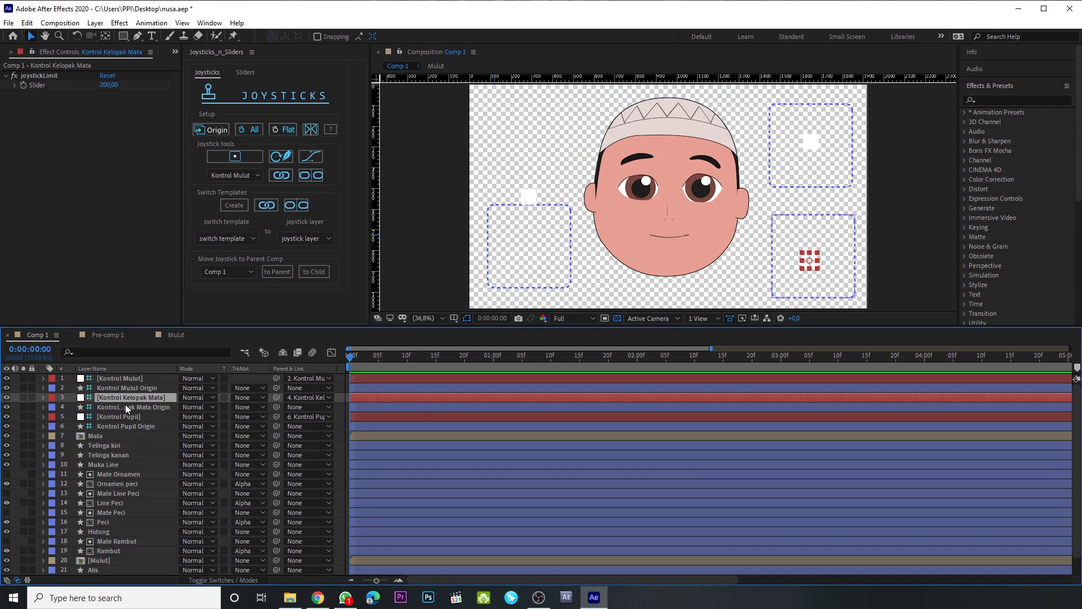
mouse_move(810, 261)
left_mouse_down()
mouse_move(818, 231)
mouse_move(813, 262)
mouse_move(812, 252)
left_mouse_up()
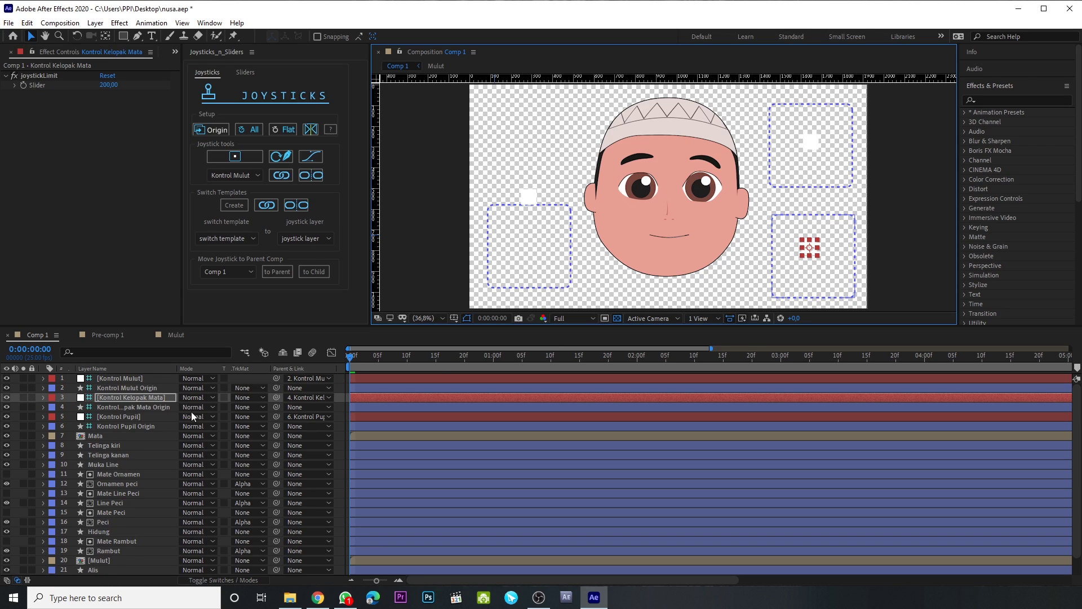
Reveal Kontrol Kelopak Mata's Position property and set its first keyframe at frame 3.
key("p")
mouse_move(356, 366)
left_mouse_down()
mouse_move(379, 365)
mouse_move(367, 365)
left_mouse_up()
left_click(72, 407)
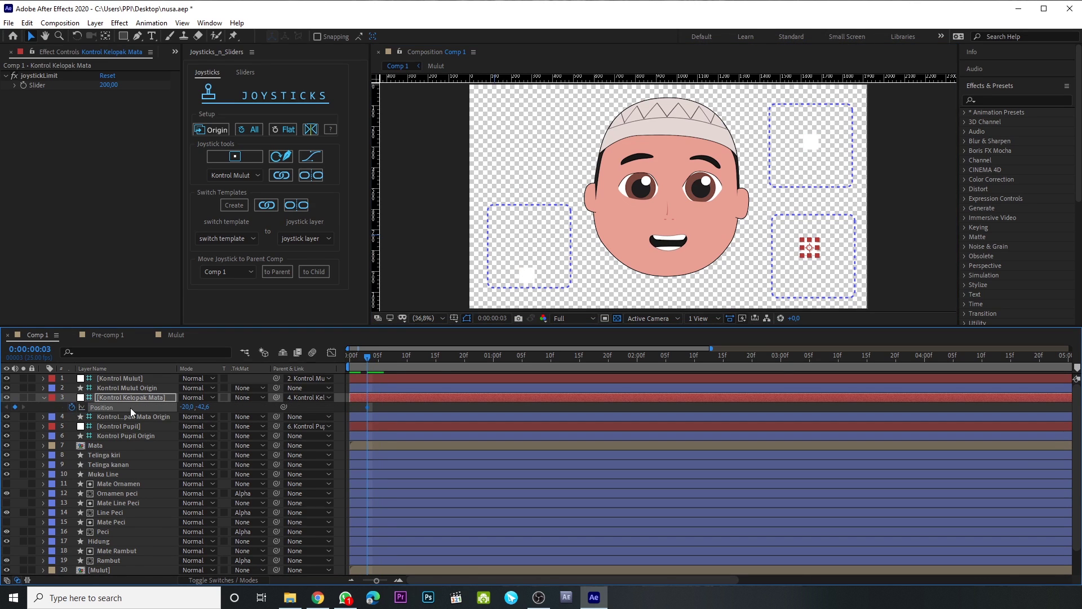
Keyframe an eye blink by lowering the Kontrol Kelopak Mata handle to about -11, 229.5 at frame 5 and raising it to about -17.3, 22.7 at frame 7.
left_click(372, 363)
key("equal")
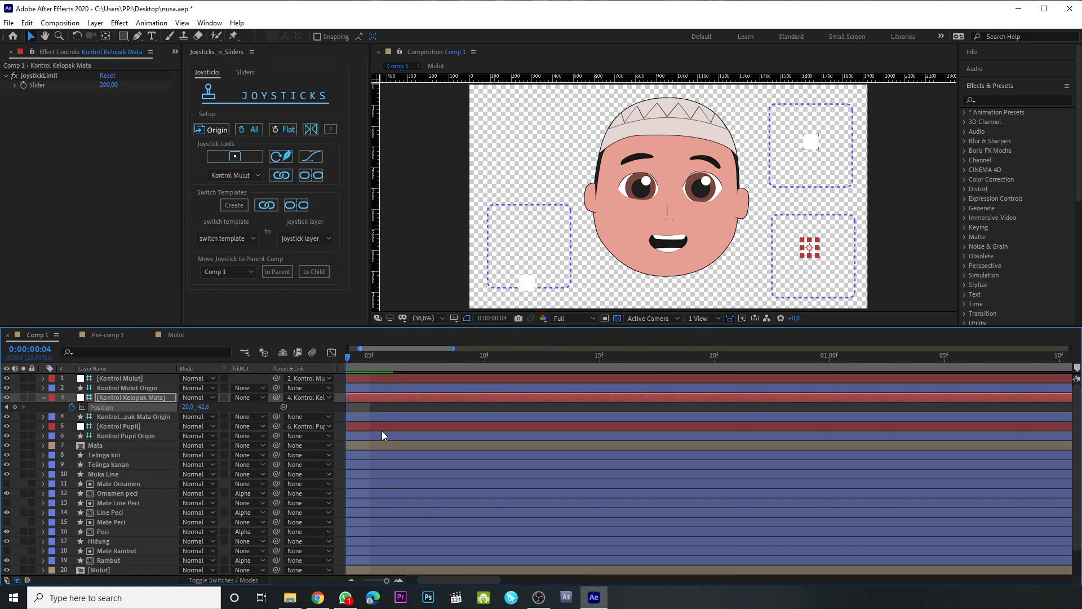
left_click_drag(443, 578, 409, 577)
left_click_drag(441, 349, 456, 350)
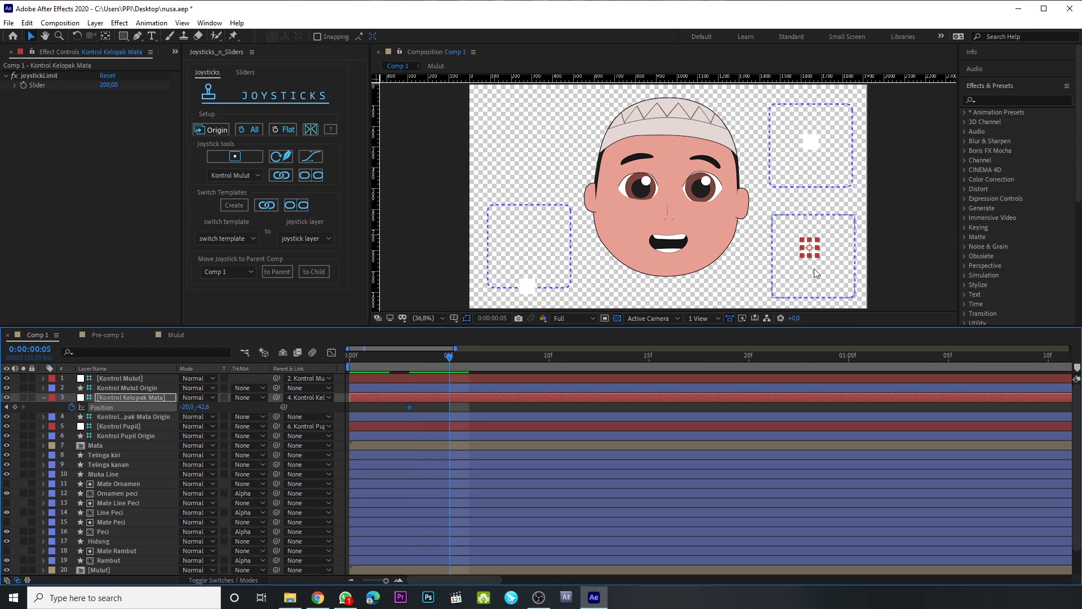
left_click_drag(809, 248, 810, 310)
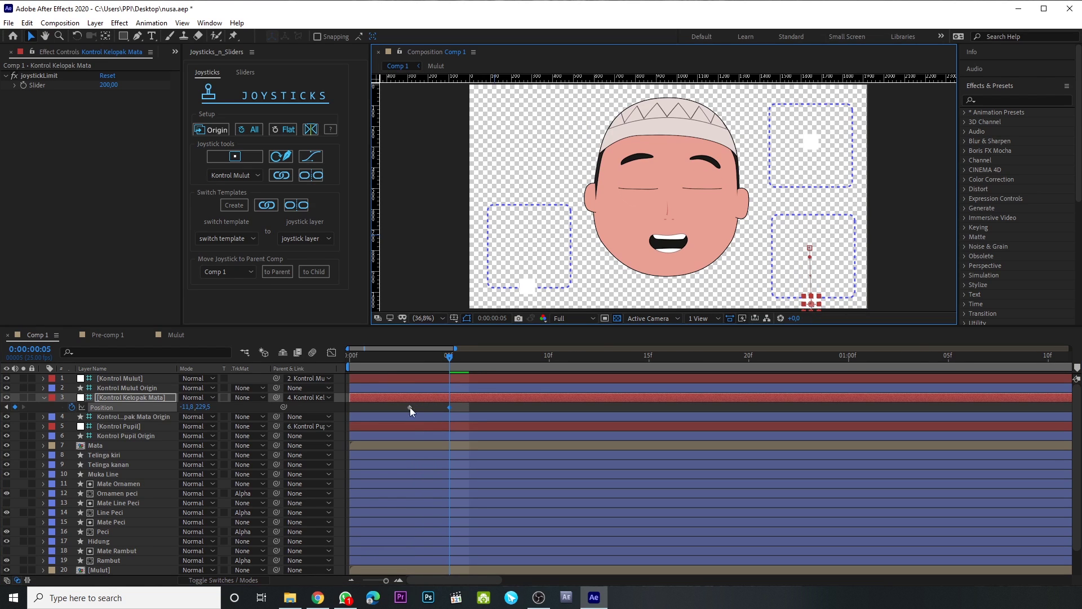
left_click_drag(451, 358, 488, 361)
left_click_drag(810, 303, 812, 263)
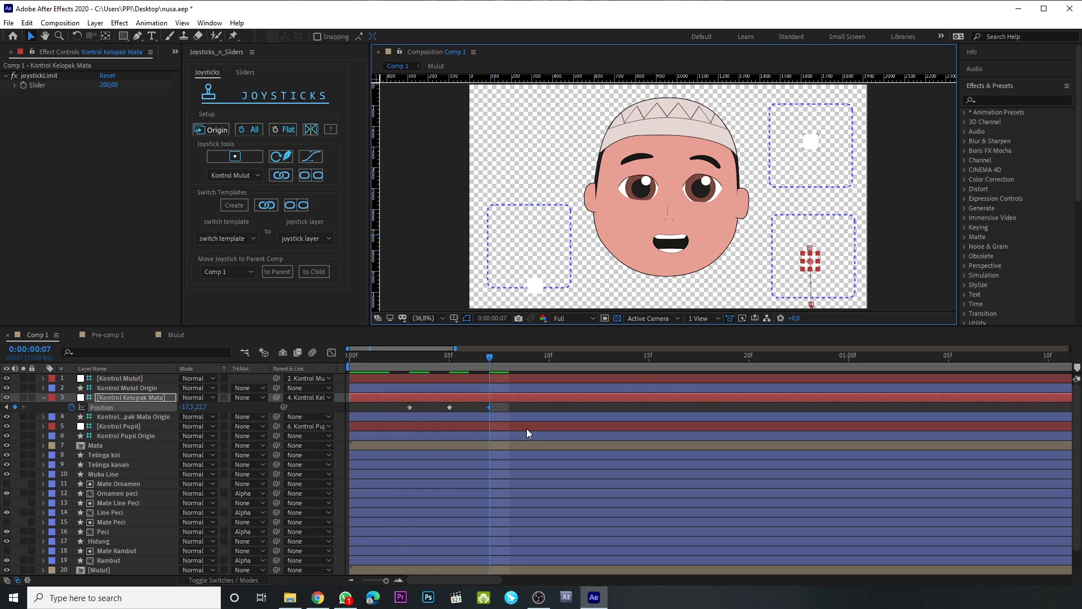
Play back the blink from the first frame, return to the start, and collapse the Kontrol Kelopak Mata layer.
key("minus")
key("minus")
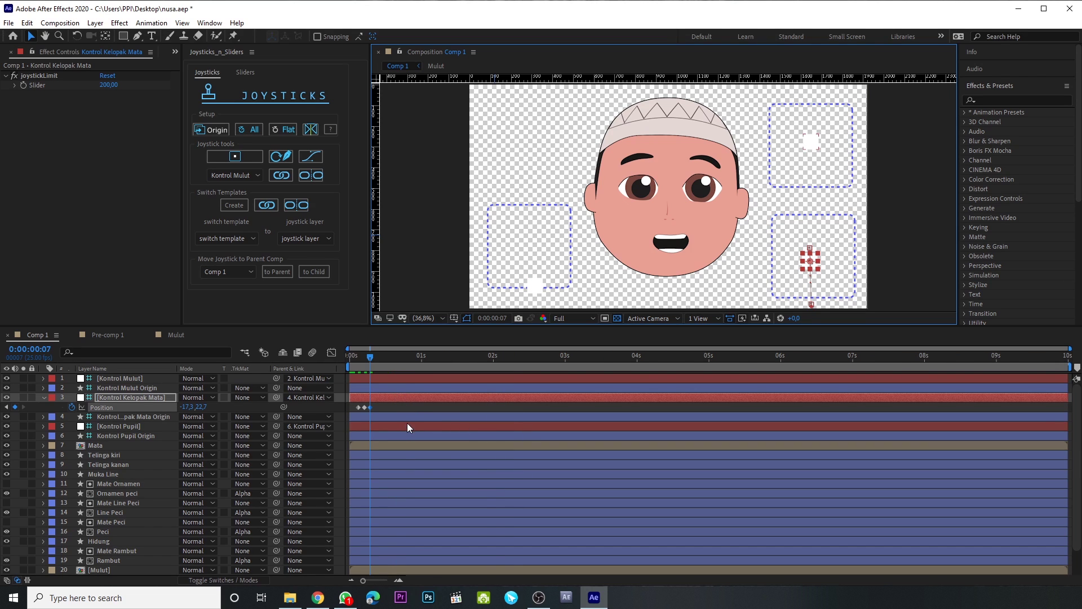
left_click_drag(372, 359, 336, 361)
key("space")
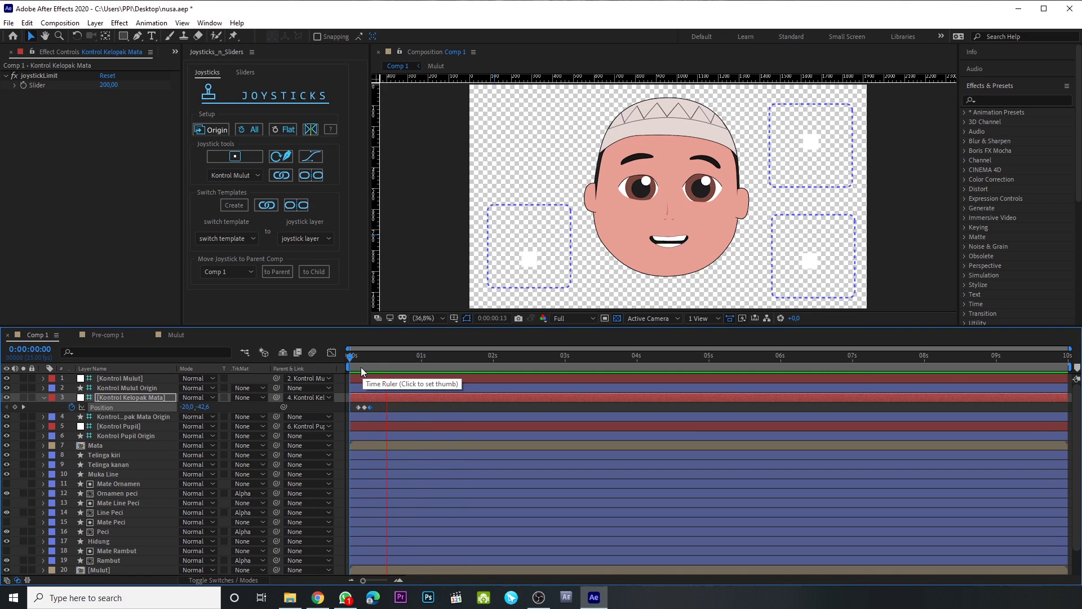
left_click(346, 360)
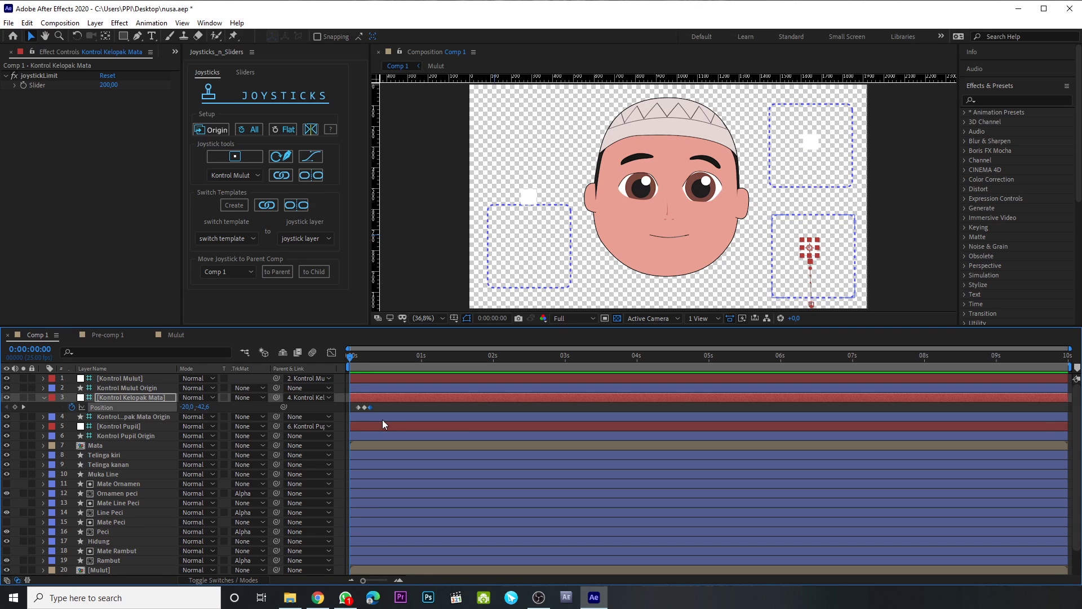
left_click(43, 397)
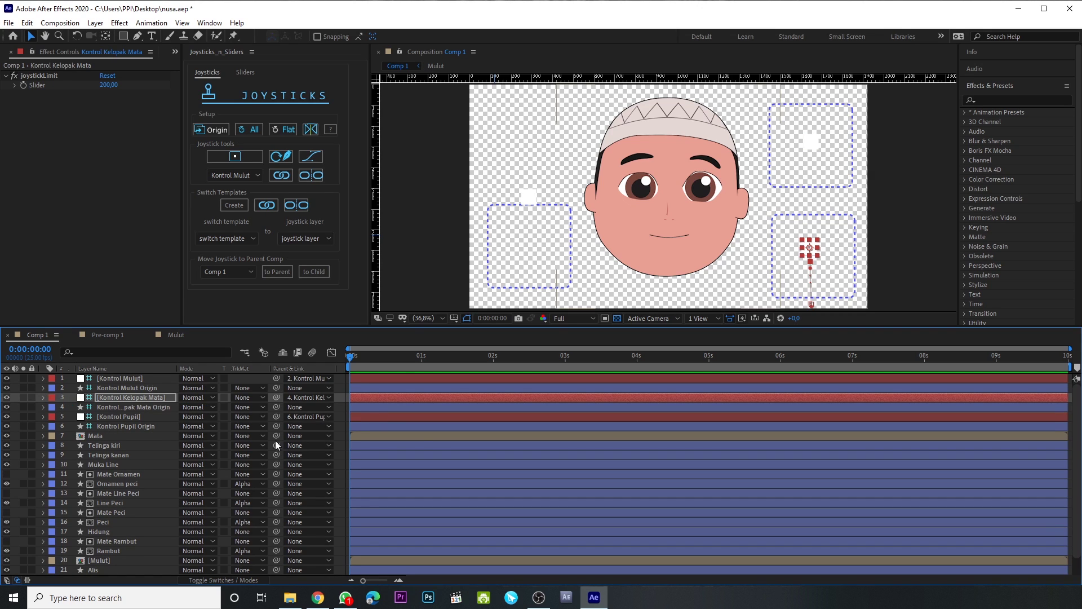